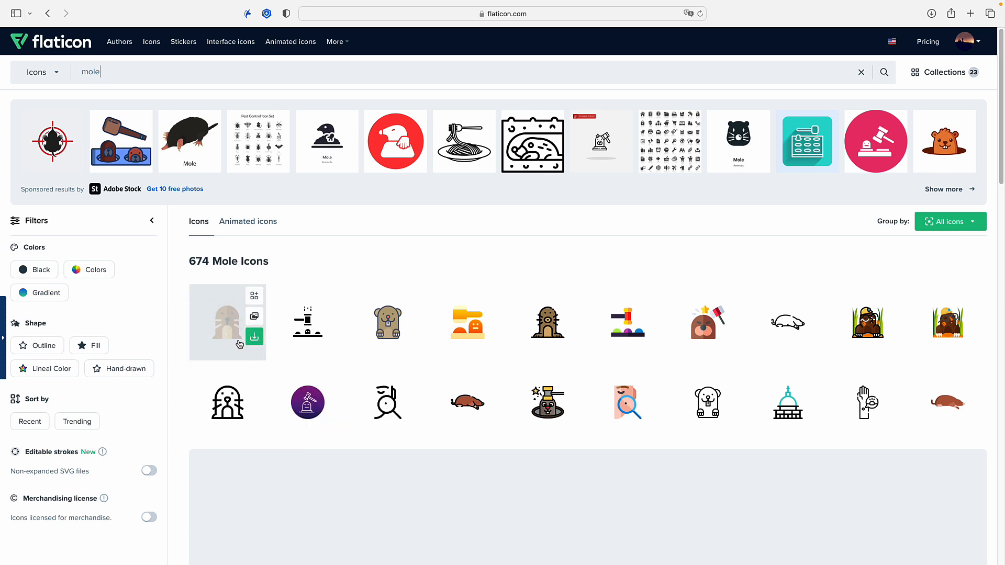
Preview the brown flat-style mole icon among the search results and return to the list
left_click(225, 330)
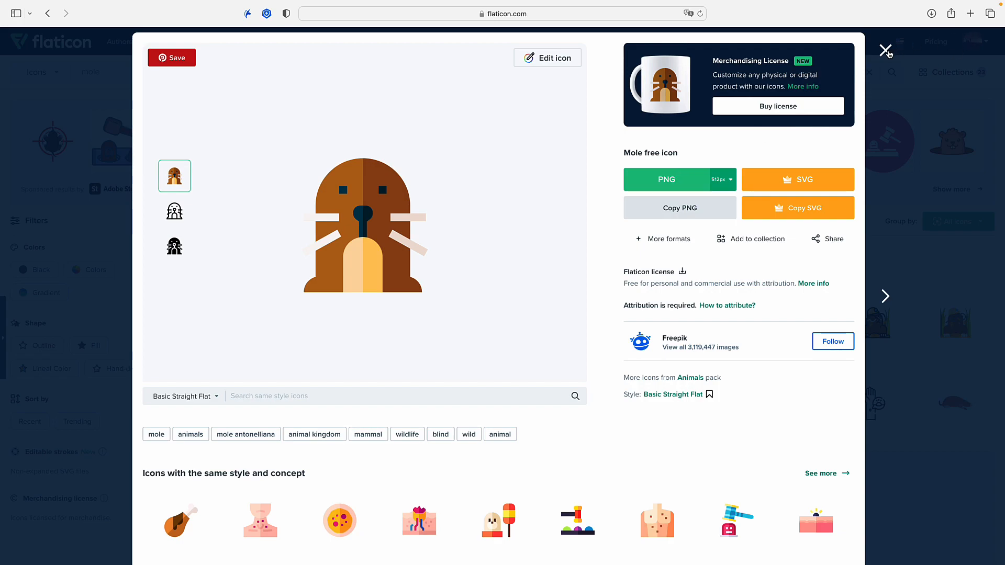
left_click(885, 50)
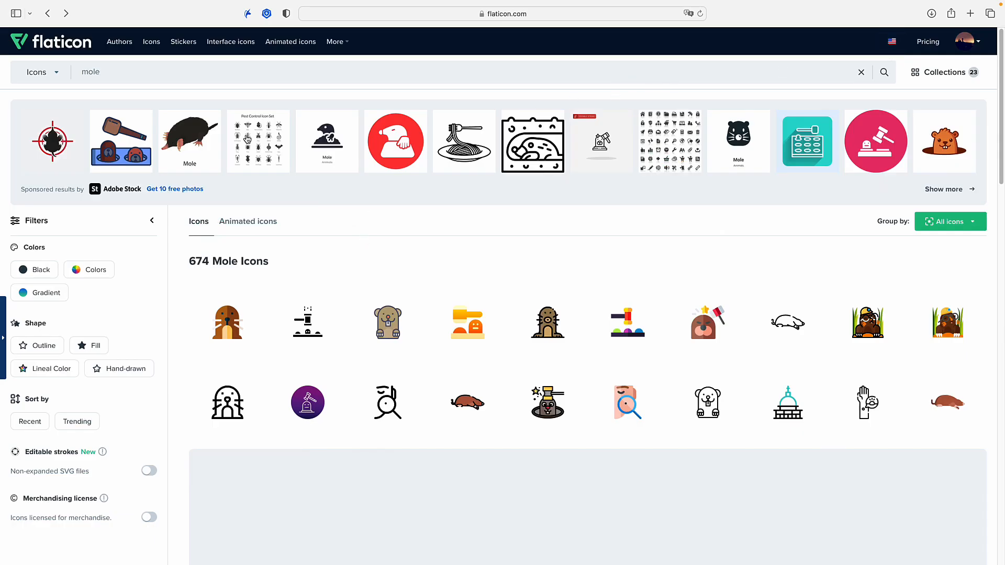
Search for chest icons, browse them, and open the treasure chest with gold coins from the sticker results
left_click_drag(130, 73, 50, 71)
type("chest")
key("Return")
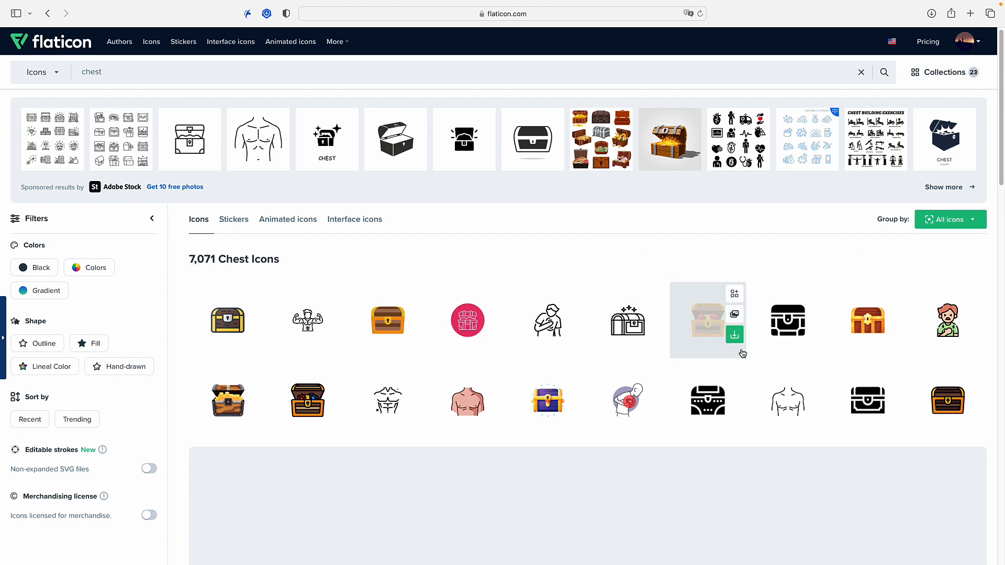
scroll(739, 350, "down", 6)
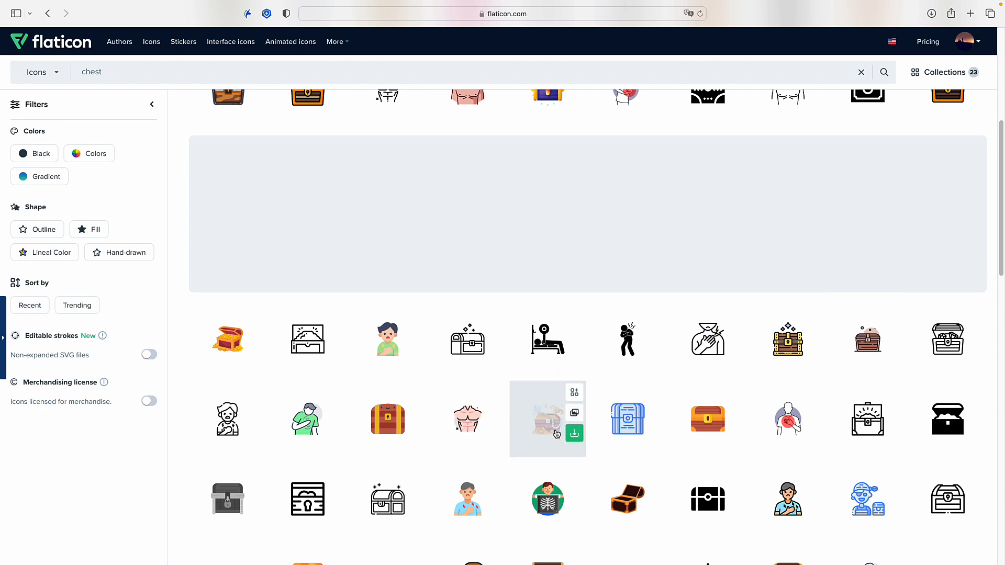
scroll(428, 419, "up", 5)
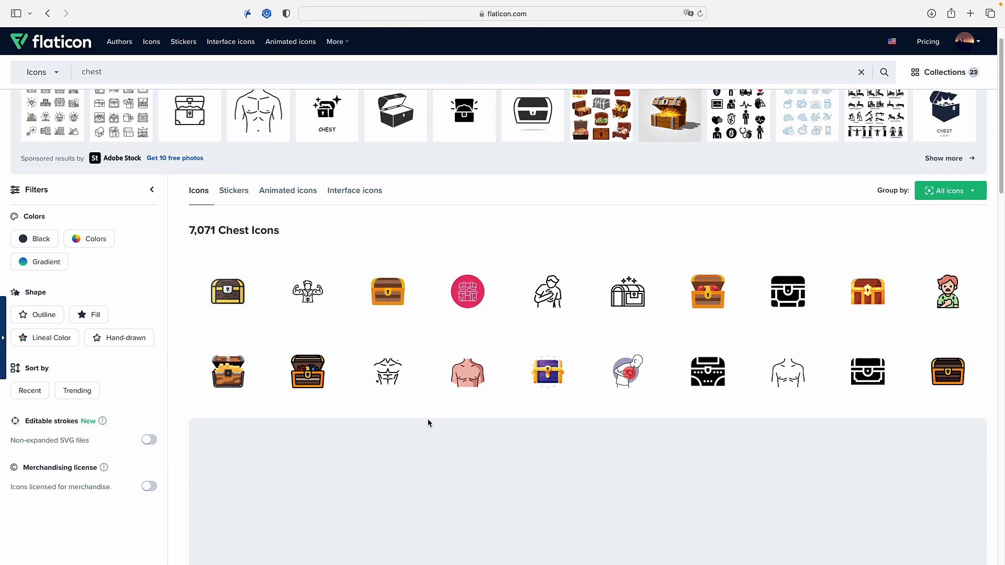
left_click(236, 199)
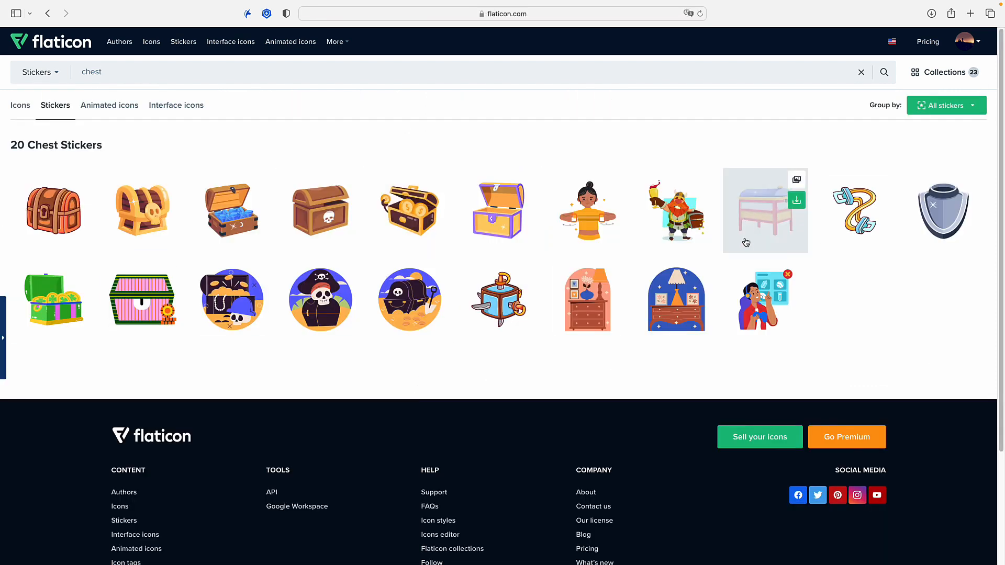
left_click(420, 223)
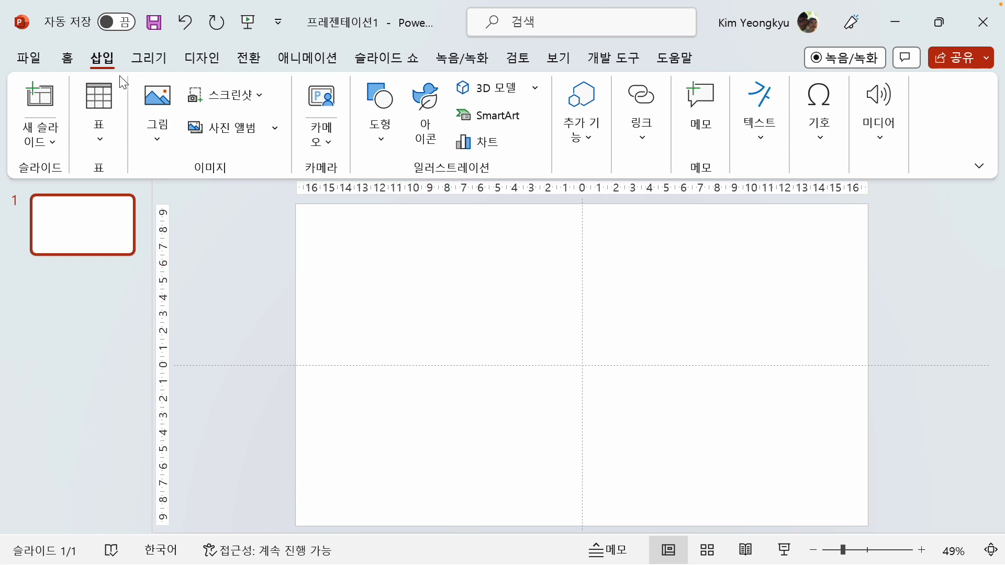
Insert the picture mole.png from this device onto the blank slide in PowerPoint
left_click(158, 145)
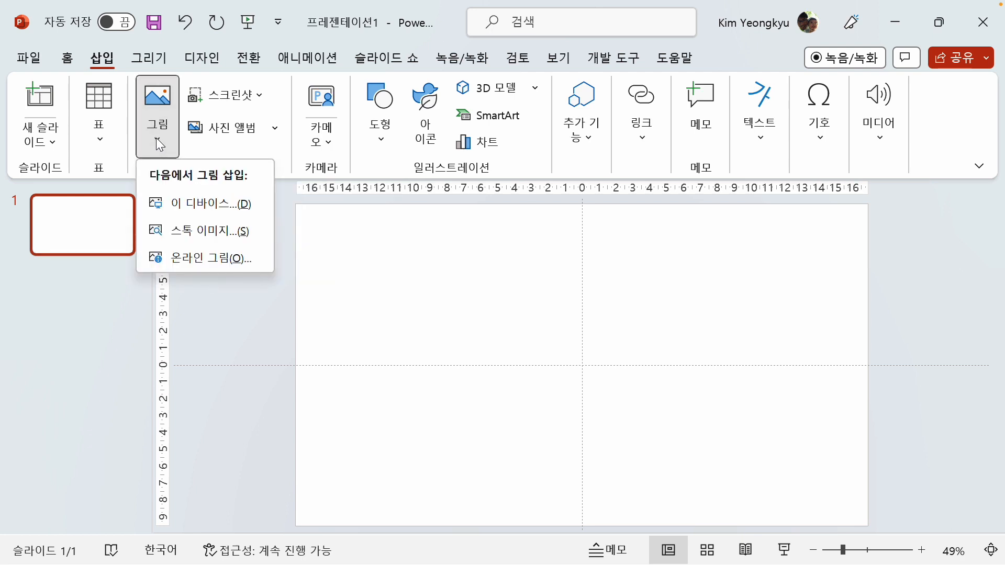
left_click(203, 204)
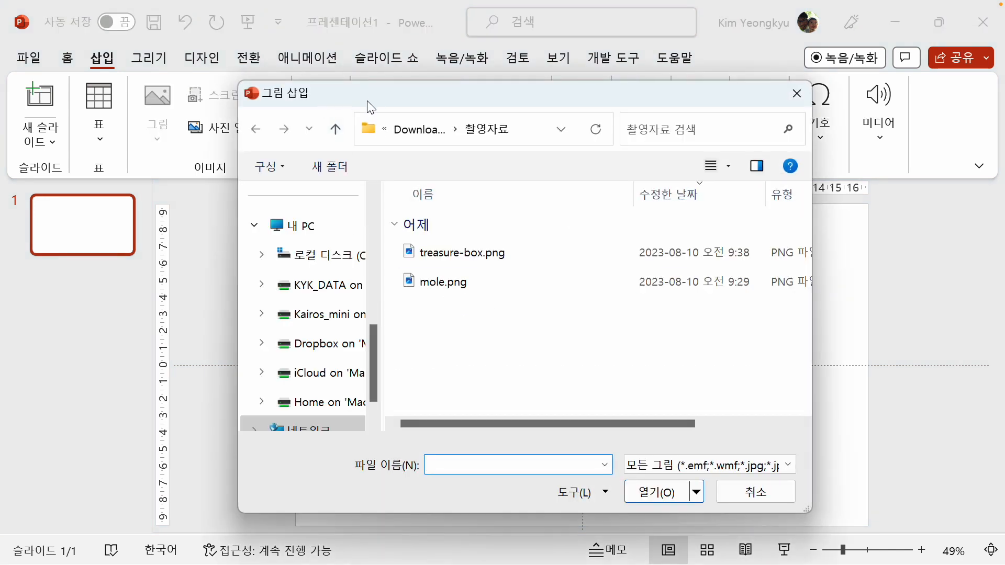
left_click(473, 293)
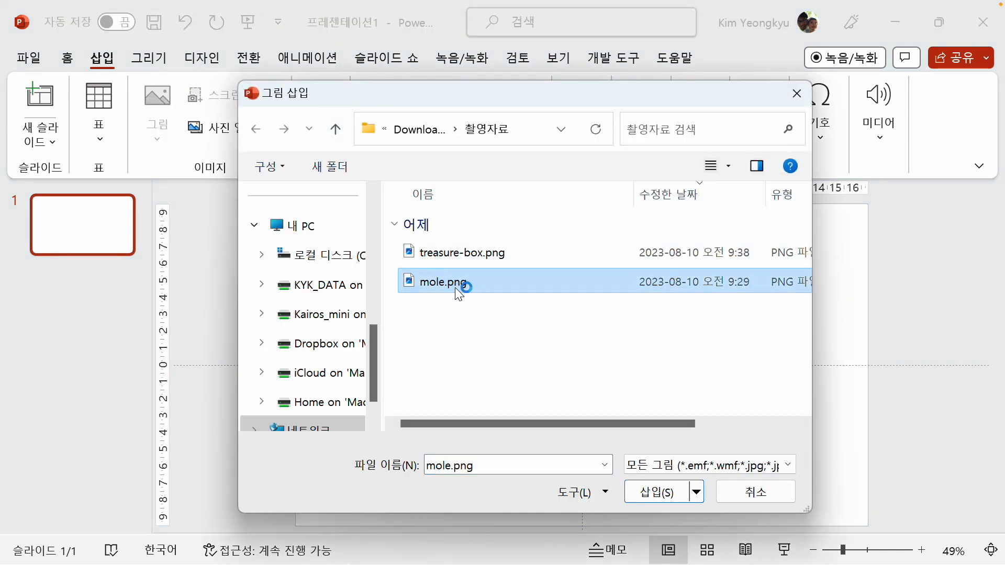
left_click(650, 498)
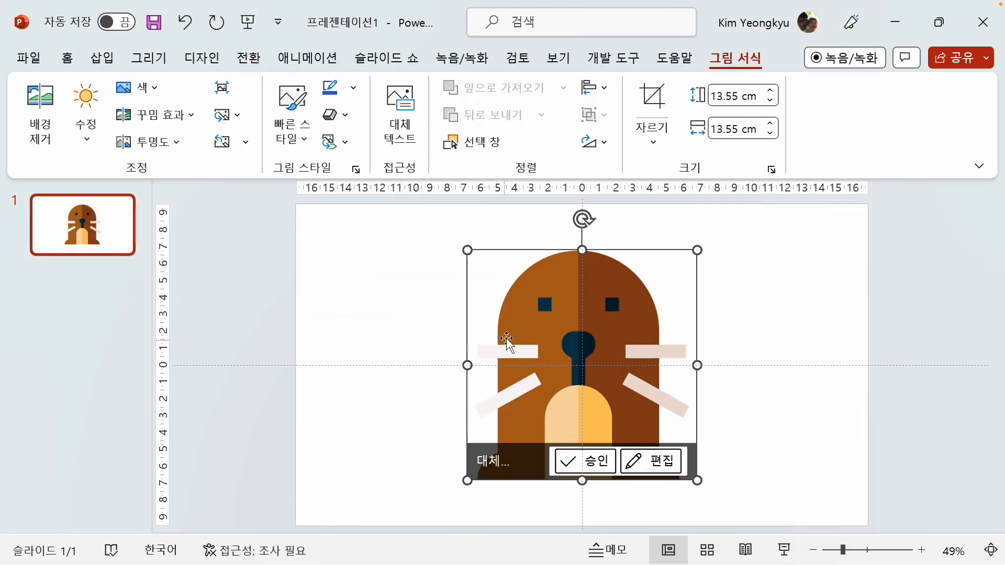
Move the mole picture to the slide's upper-left area and shrink it to 2.75 cm by 2.75 cm
left_click_drag(542, 309, 424, 290)
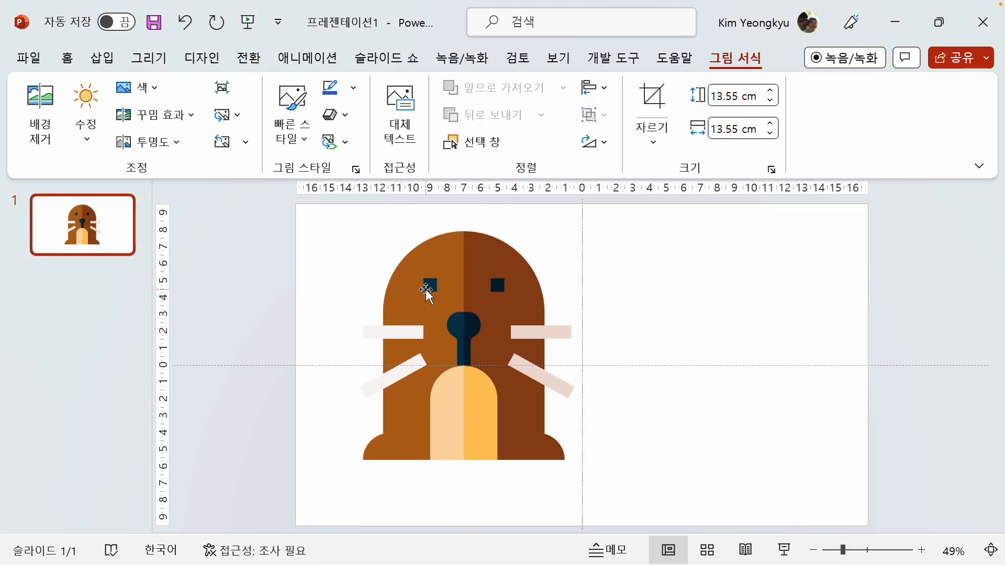
left_click(255, 322)
left_click(498, 287)
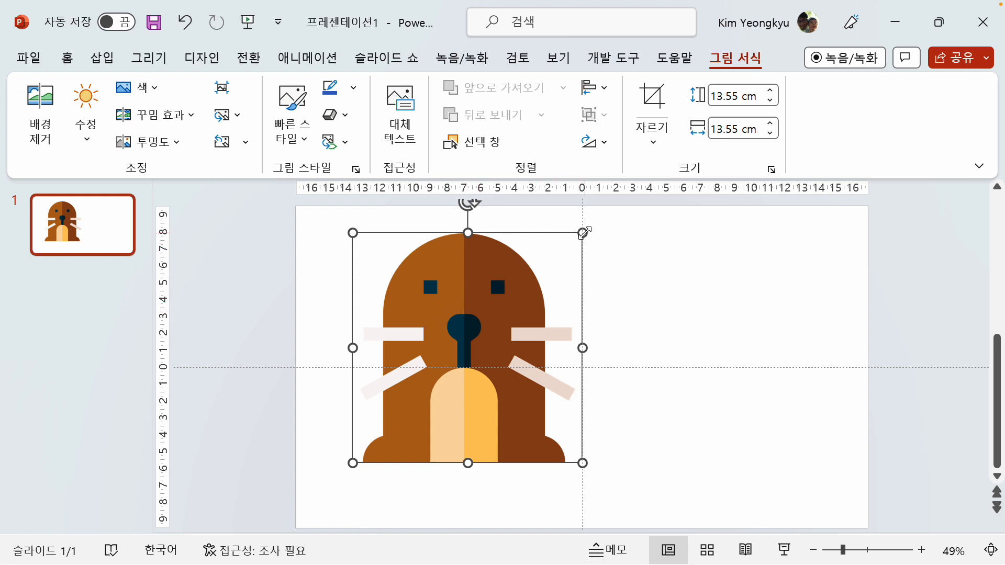
left_click_drag(581, 234, 368, 327)
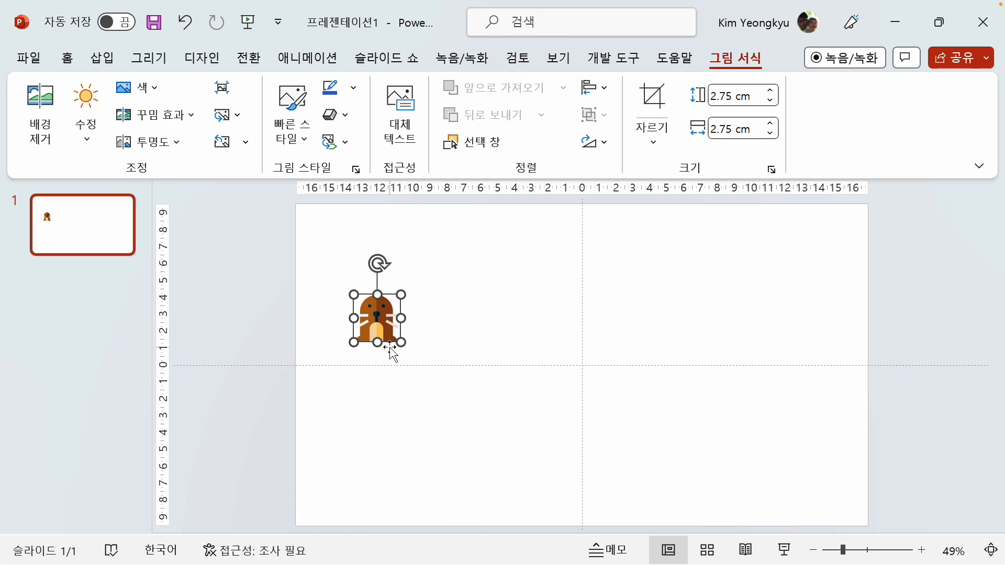
left_click(444, 322)
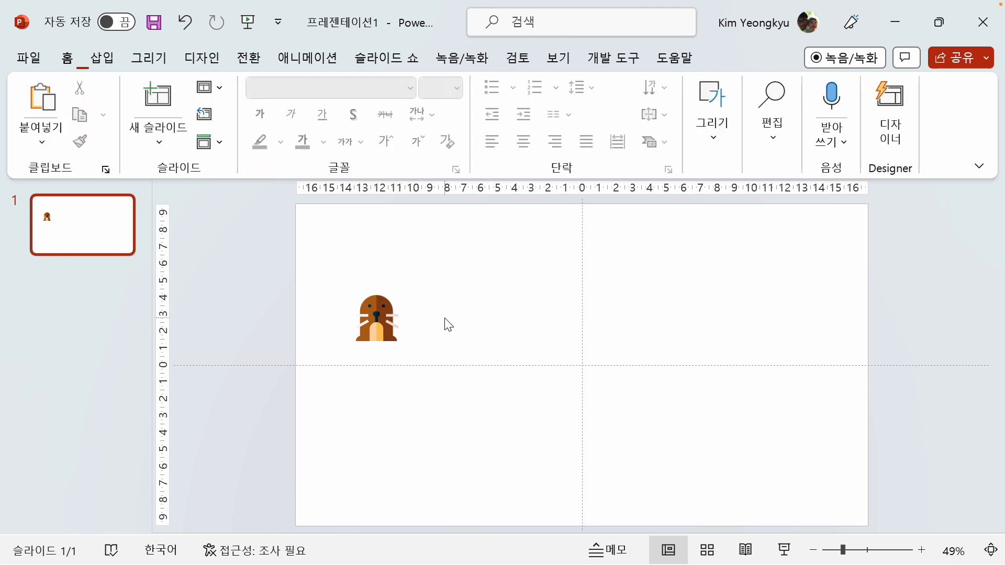
left_click(386, 321)
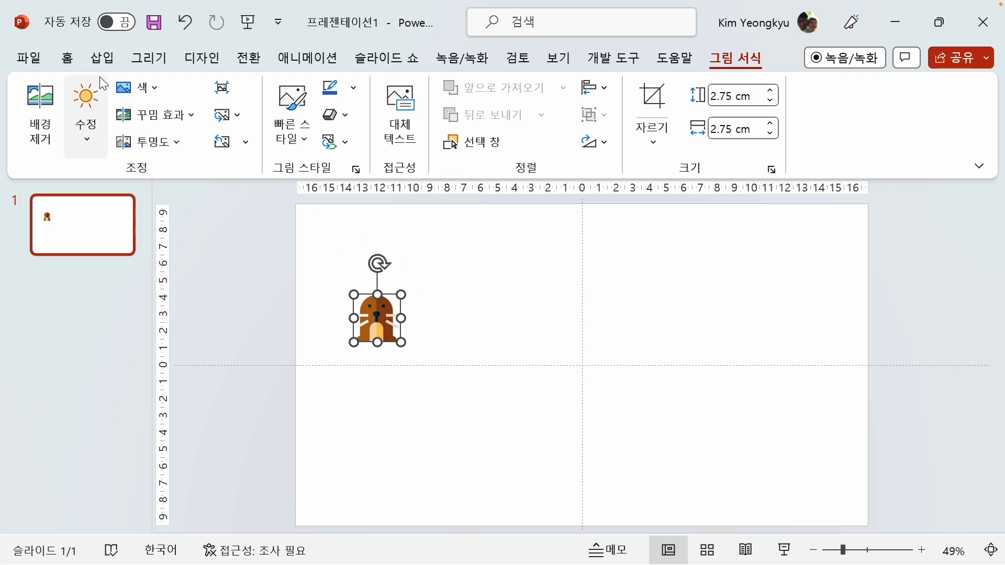
Draw a cloud thought bubble about 17 cm wide and 11 cm tall beside the mole, with its tail circles inside the cloud
left_click(102, 57)
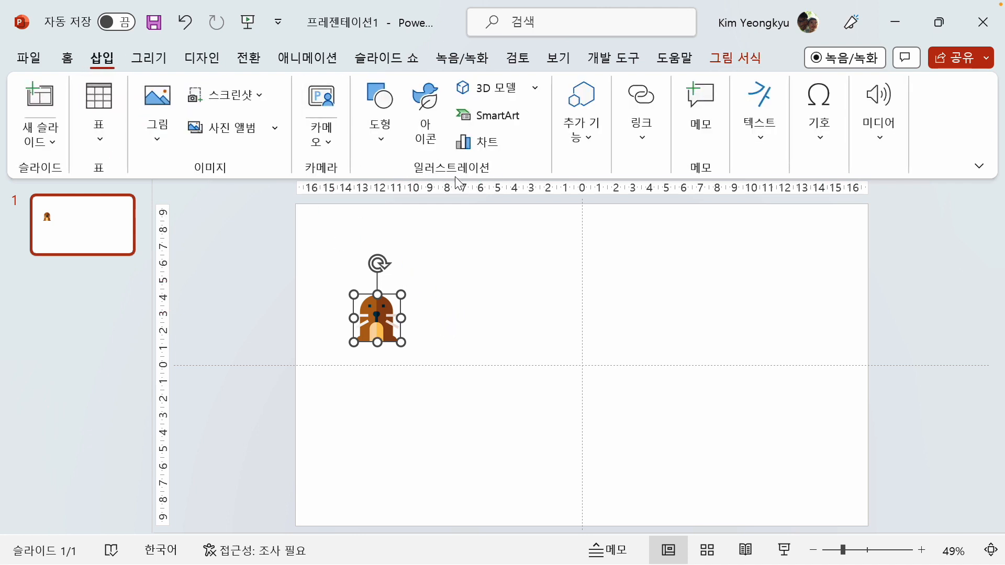
left_click(381, 139)
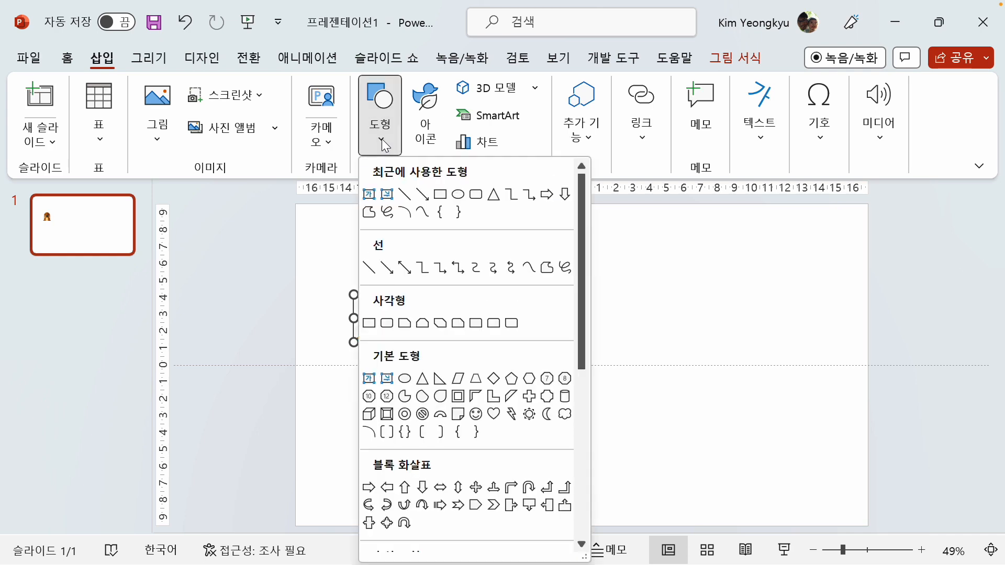
scroll(466, 330, "down", 5)
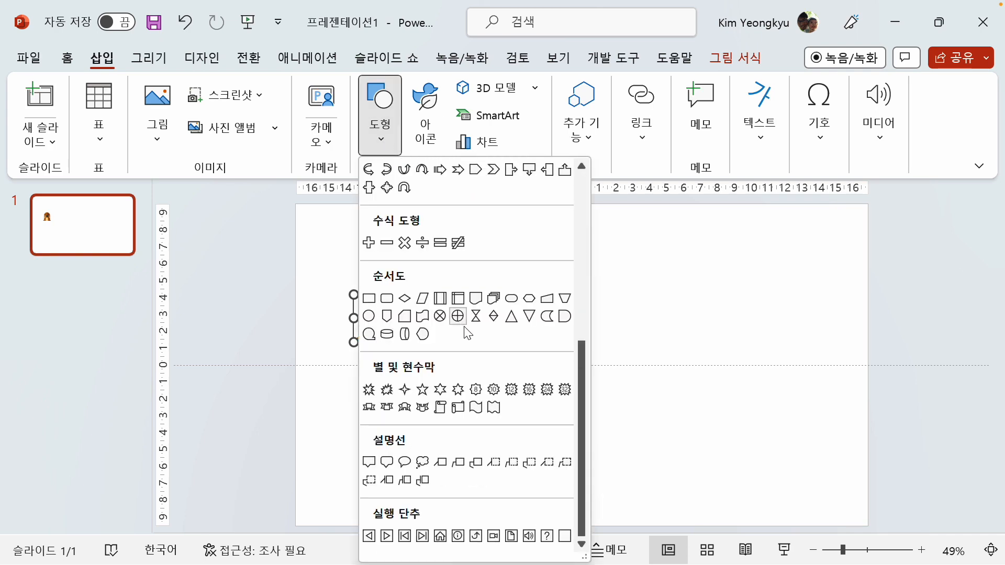
left_click(423, 463)
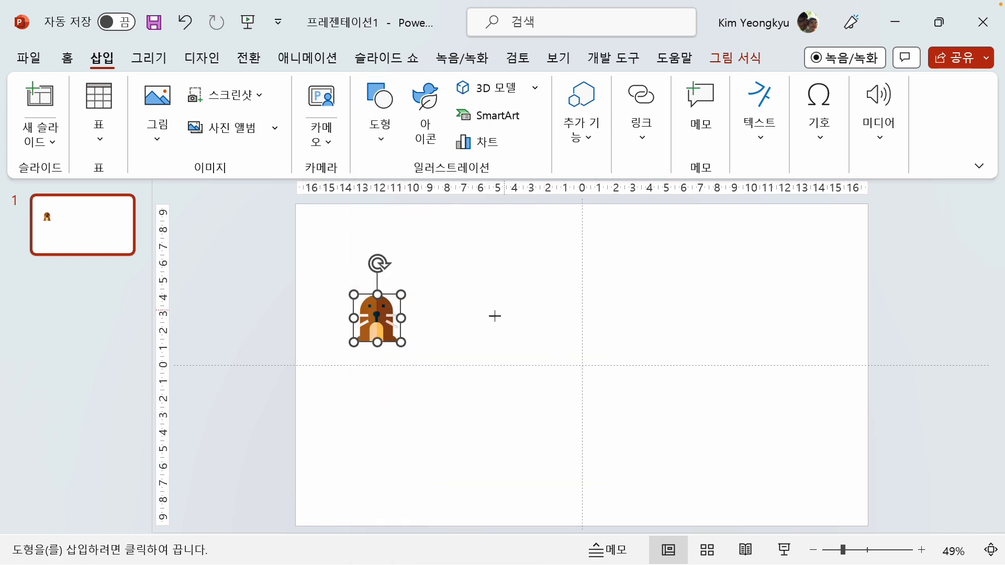
left_click_drag(493, 315, 738, 461)
left_click(471, 341)
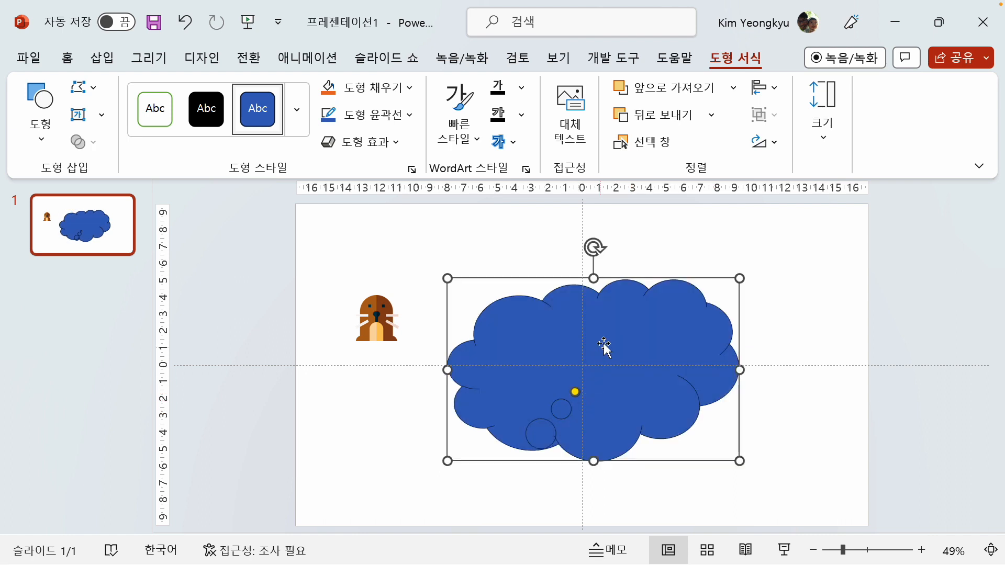
left_click_drag(607, 342, 590, 362)
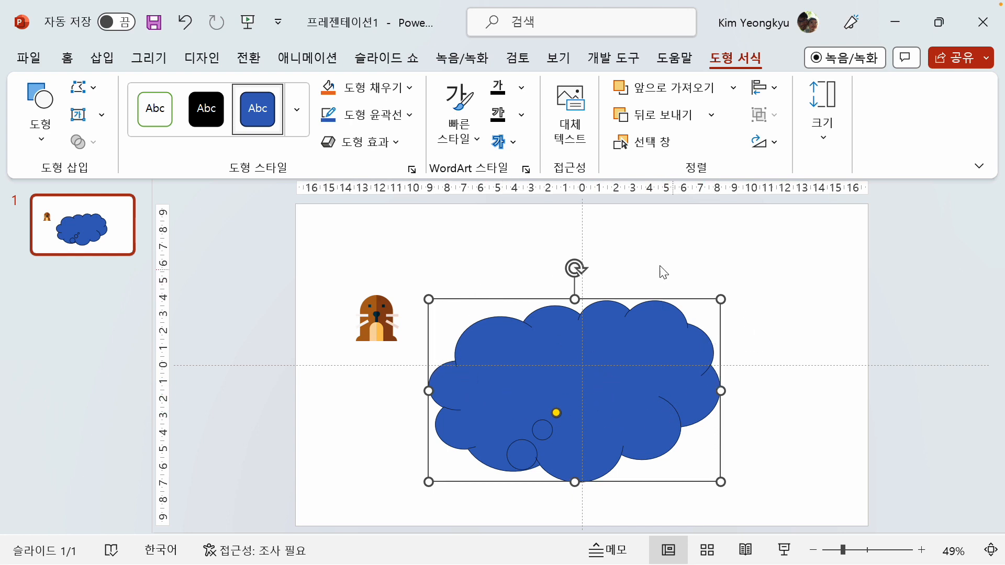
Draw an ellipse about 17 cm by 9 cm over the cloud's upper part and place a copy across the slide's upper-right edge
left_click(102, 62)
left_click(381, 141)
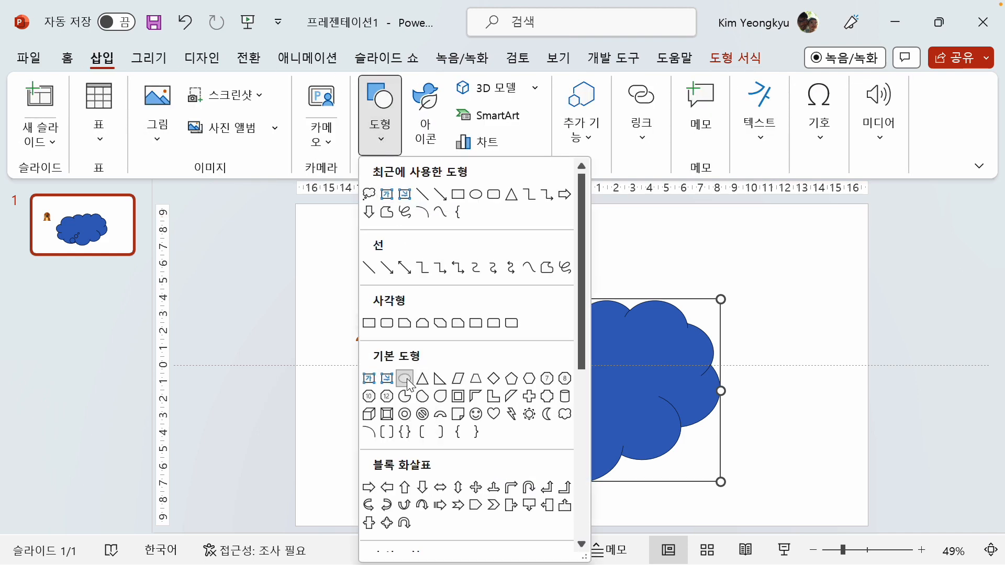
left_click(407, 382)
left_click_drag(451, 266, 735, 408)
left_click_drag(623, 353, 605, 376)
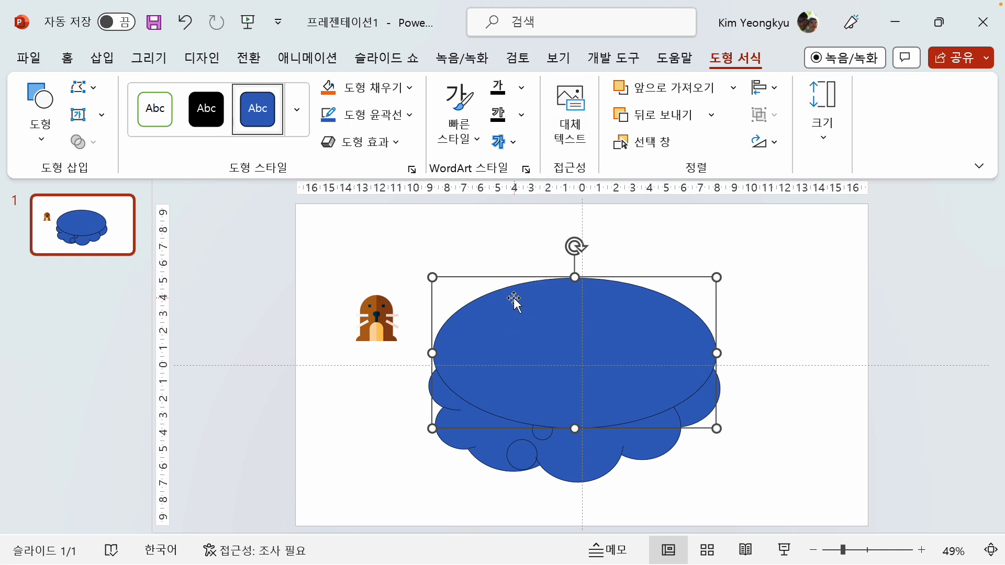
left_click_drag(520, 302, 811, 241)
left_click(467, 255)
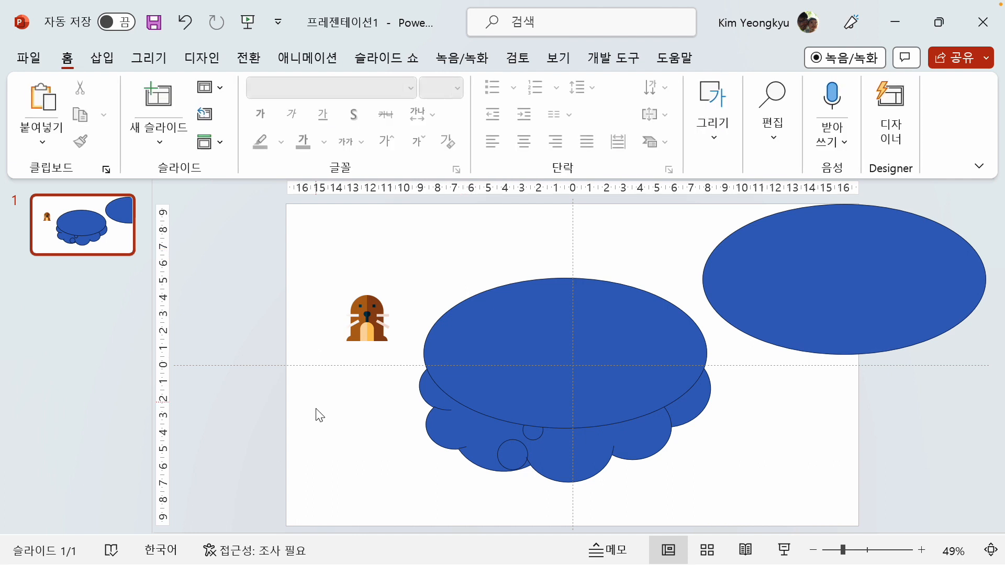
Subtract the overlapping ellipse from the cloud shape to leave a scalloped crescent
left_click(458, 445)
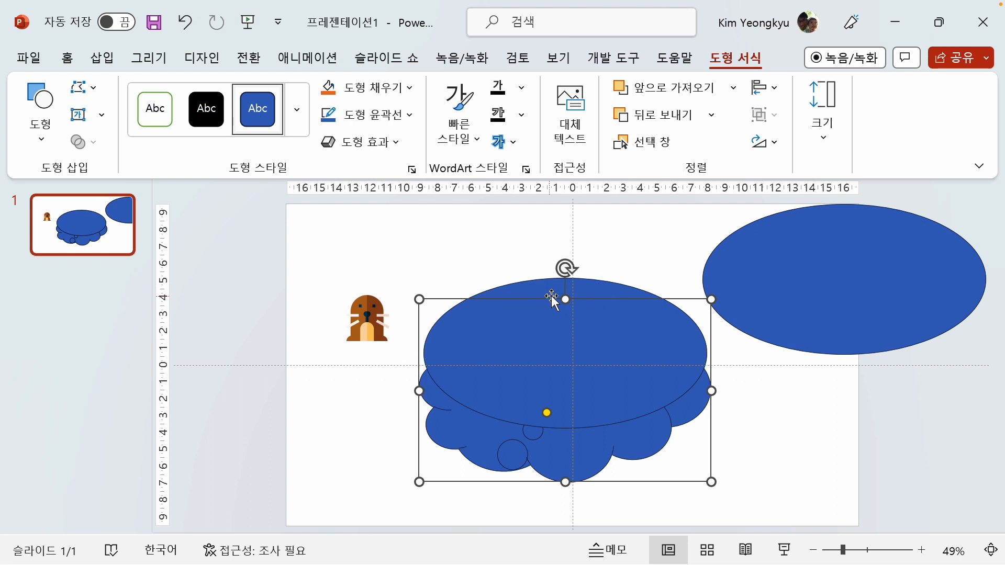
left_click(605, 291, "shift")
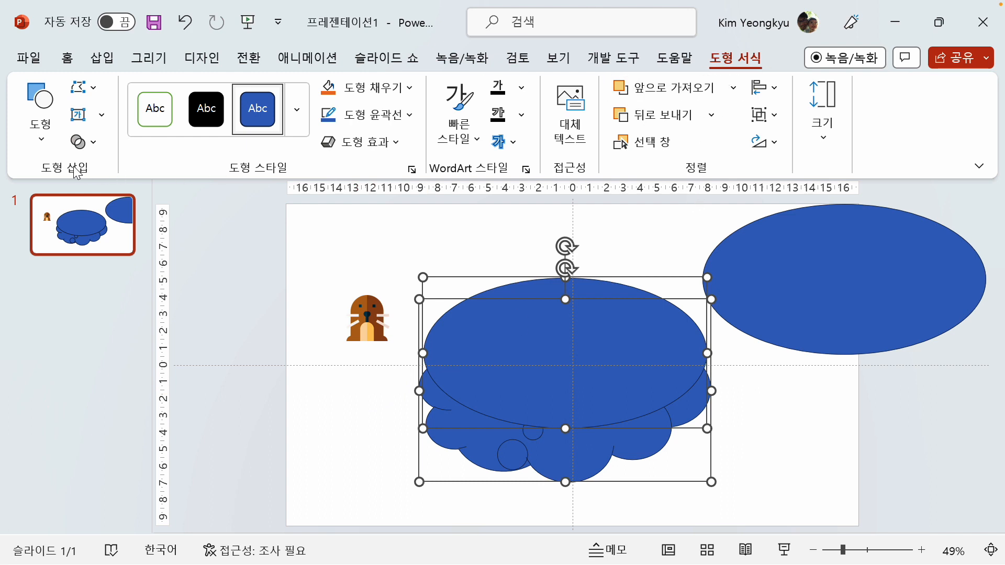
left_click(93, 143)
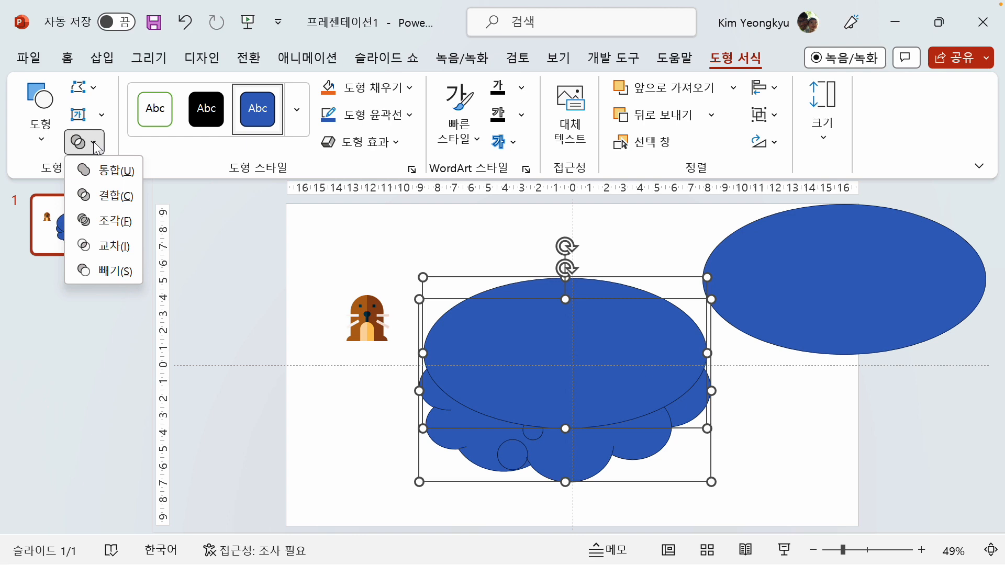
left_click(107, 270)
left_click(492, 261)
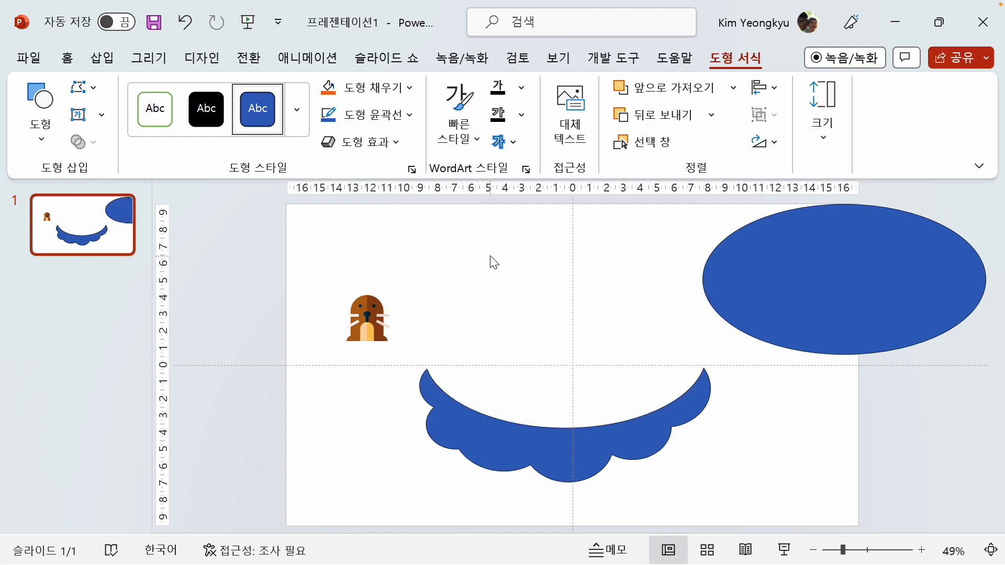
Nudge the scalloped crescent up and right, then fit the spare ellipse over its hollow and flatten it slightly
left_click(523, 448)
mouse_move(522, 448)
left_mouse_down()
mouse_move(370, 400)
mouse_move(513, 413)
mouse_move(545, 440)
mouse_move(532, 433)
left_mouse_up()
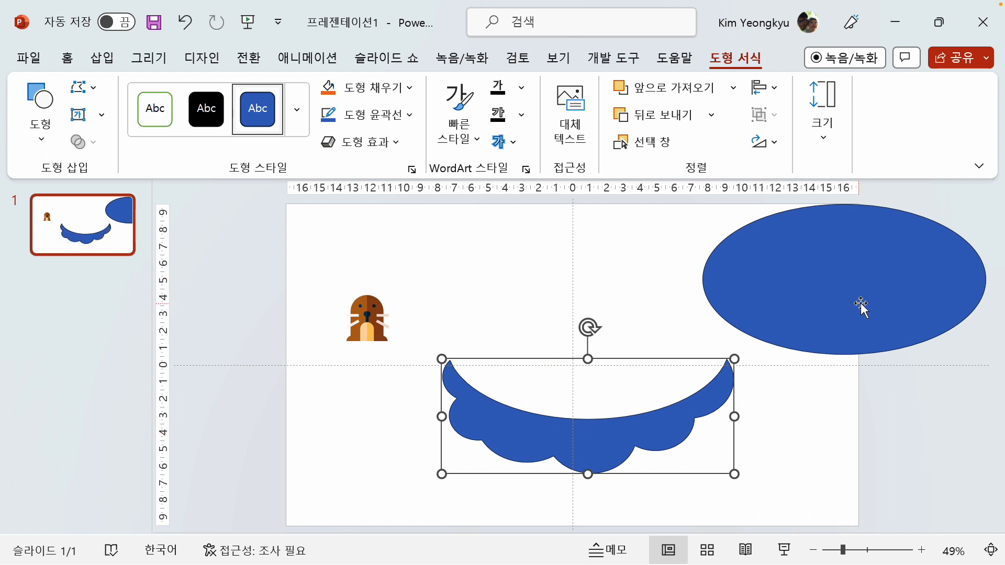
left_click_drag(847, 278, 602, 365)
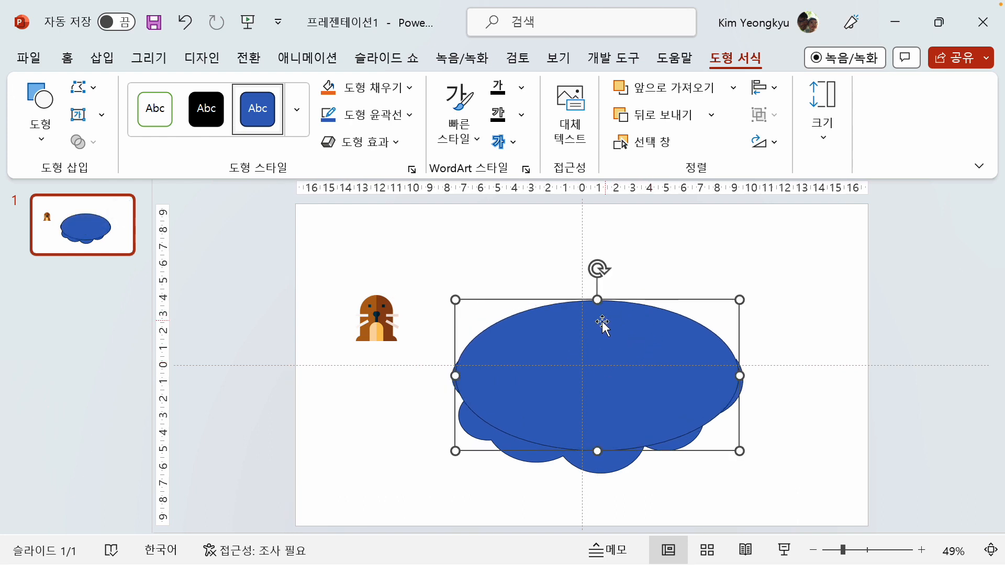
left_click_drag(597, 299, 598, 310)
left_click_drag(596, 361, 596, 354)
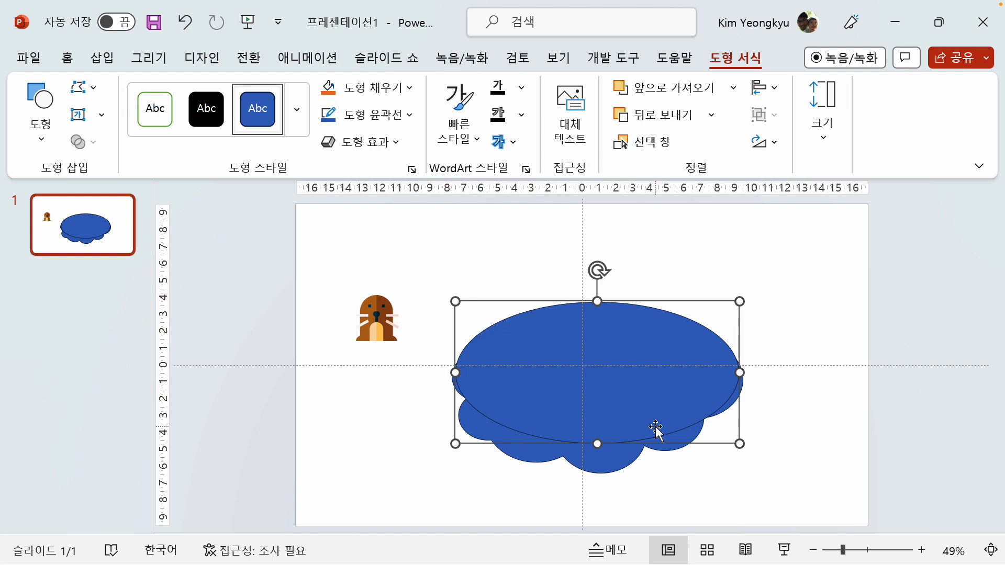
Fill the ellipse with black and remove its outline
left_click(410, 88)
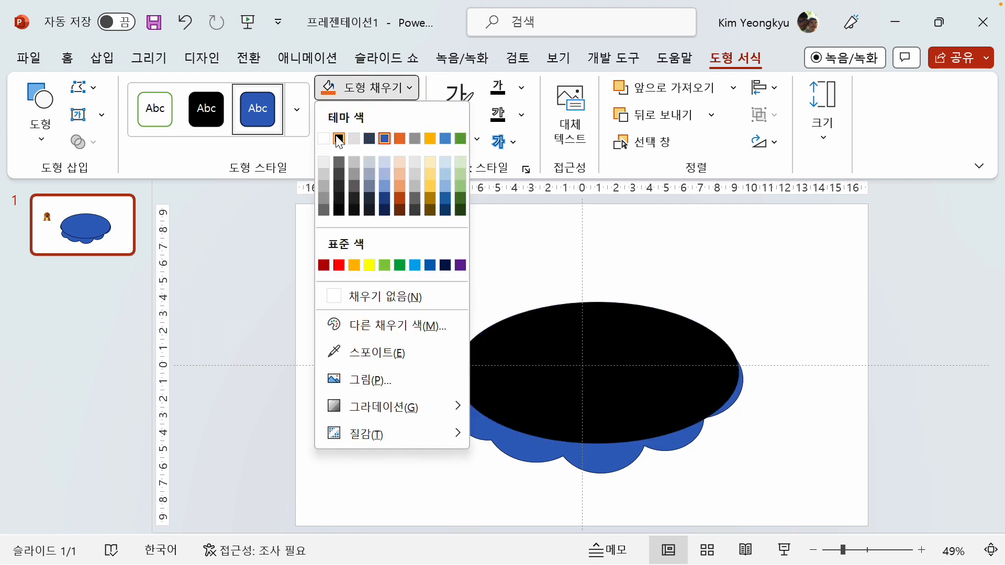
left_click(339, 139)
left_click(411, 113)
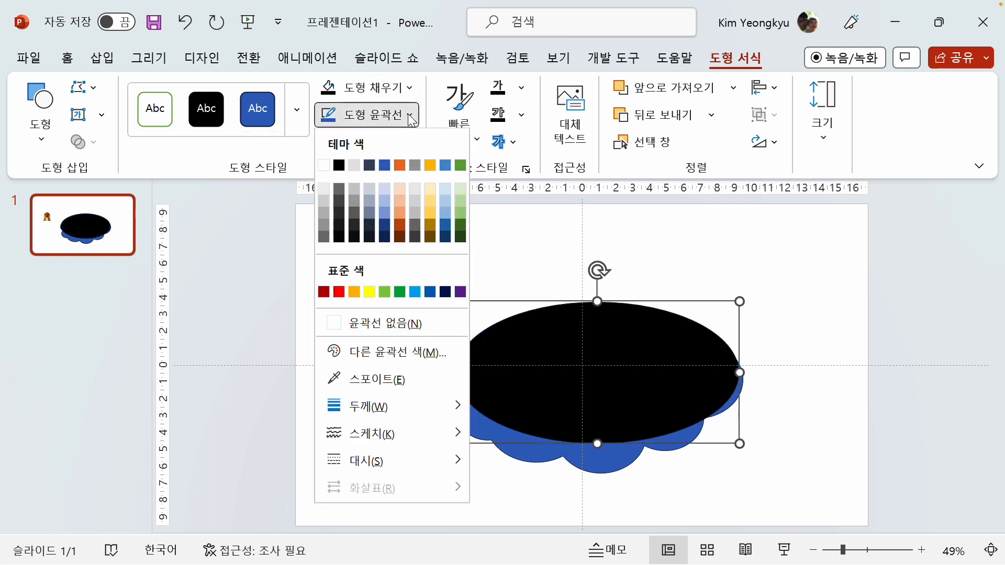
left_click(392, 321)
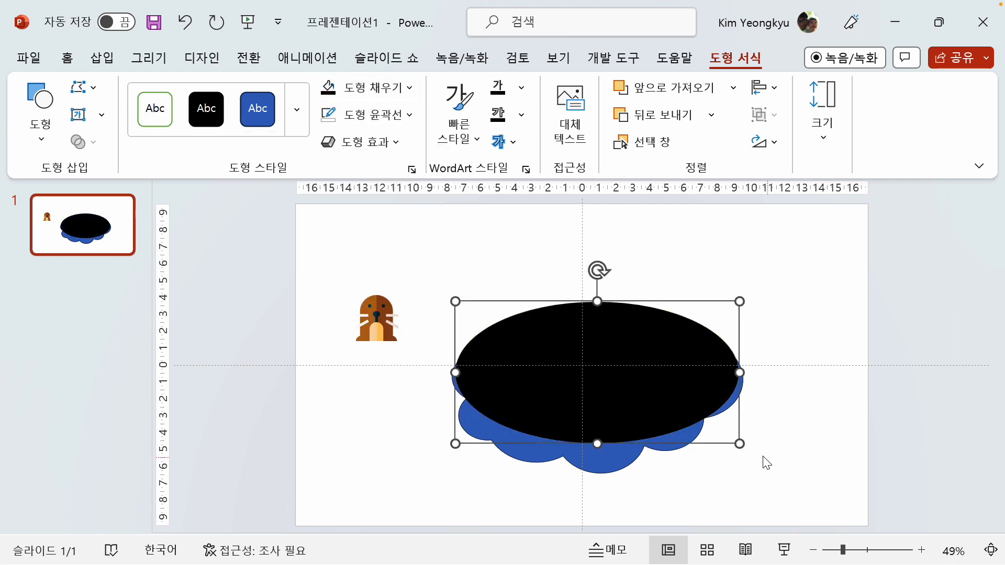
Fill the blue scalloped crescent with a dark brown from the standard colour palette
left_click(533, 459)
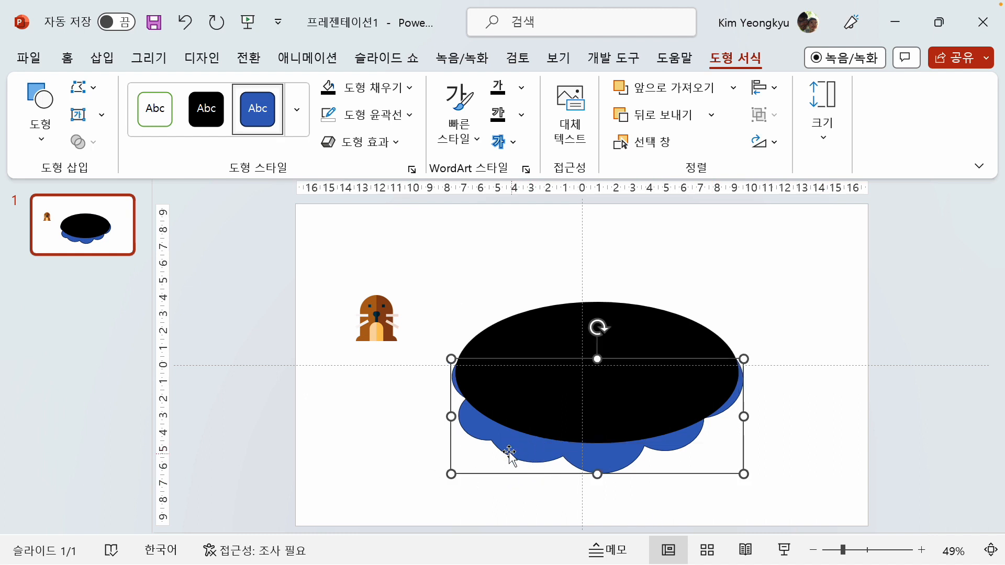
left_click(410, 92)
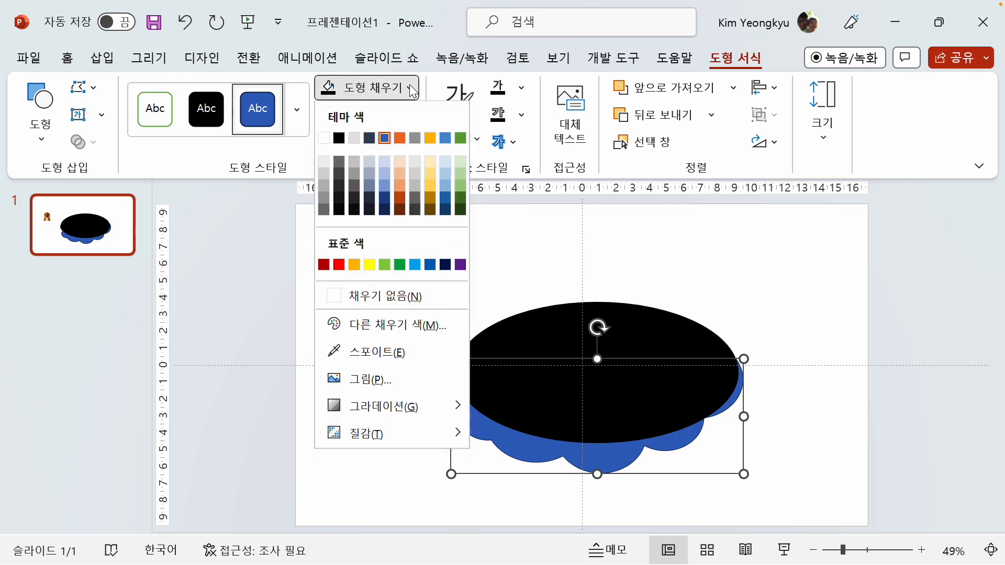
left_click(402, 337)
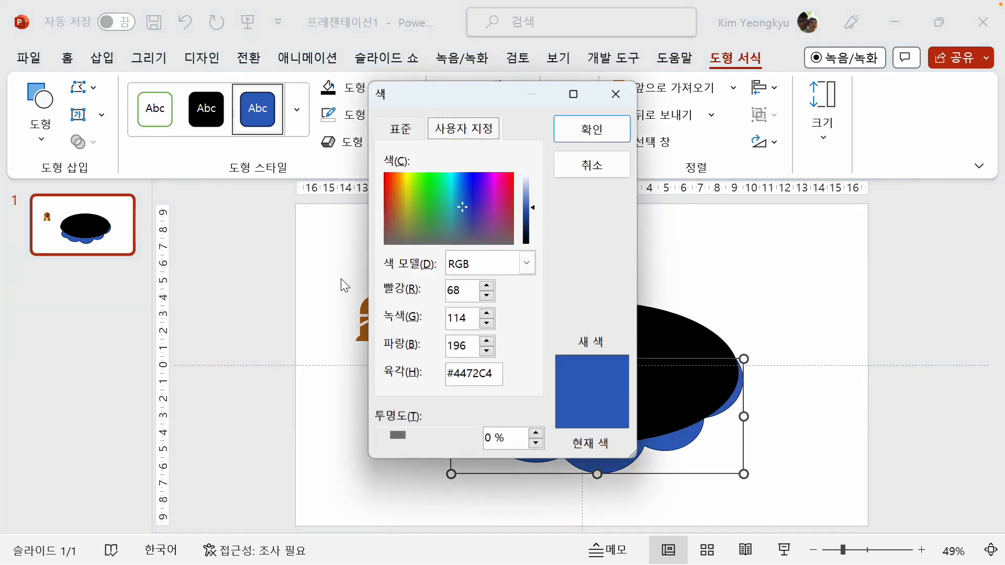
left_click(402, 130)
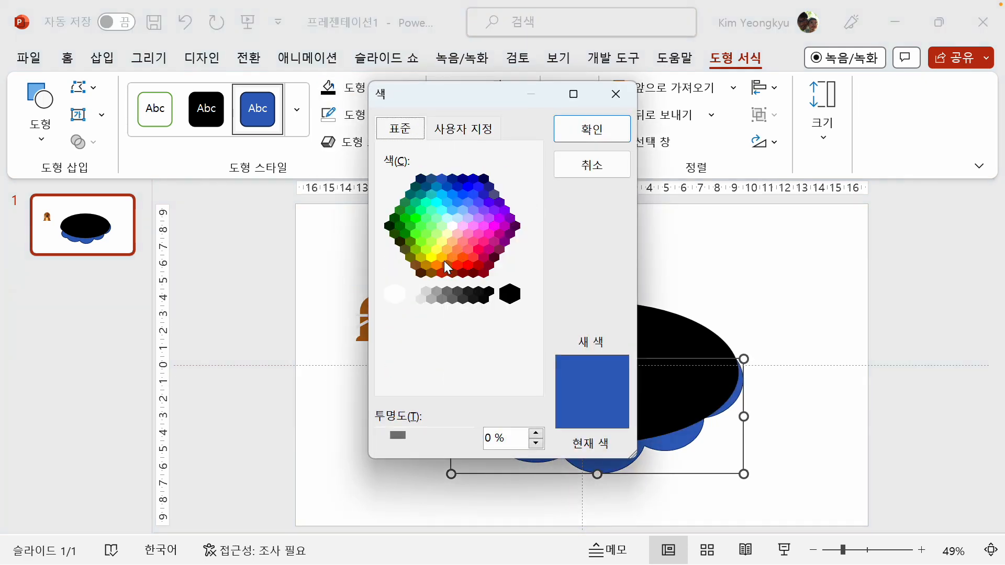
left_click(416, 266)
left_click(431, 272)
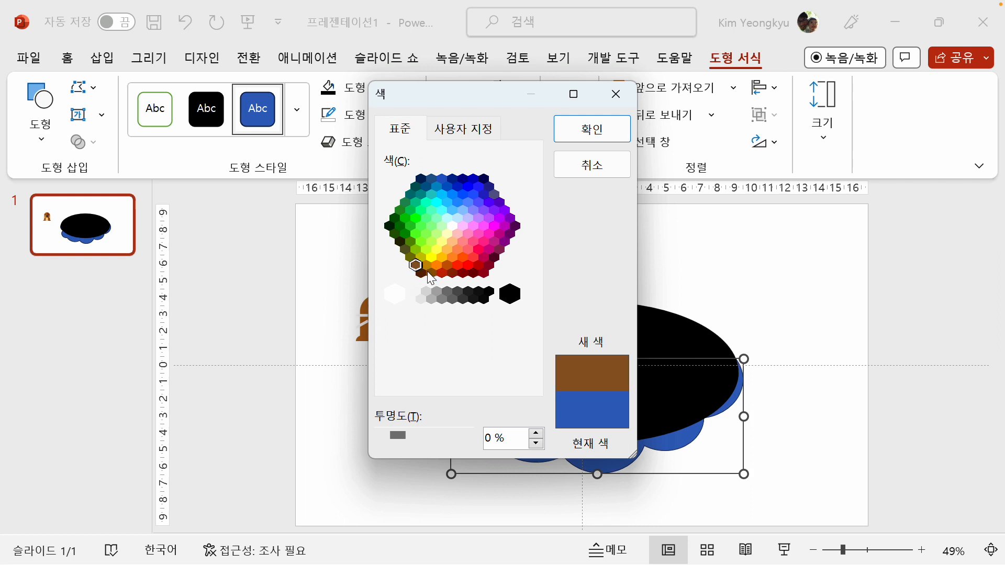
left_click(588, 130)
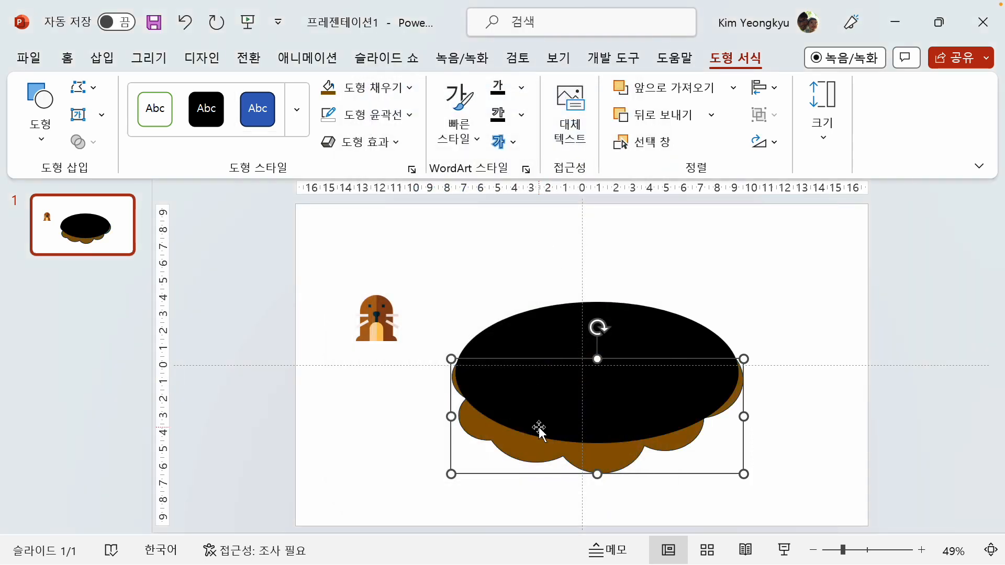
Remove the crescent's outline and give it an outer shadow falling to the lower right
left_click(412, 114)
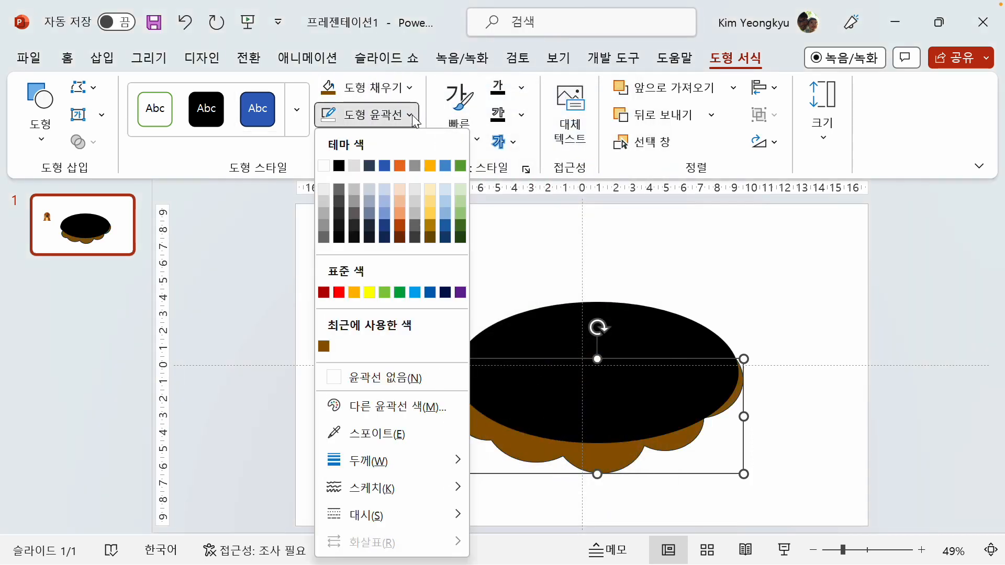
left_click(379, 369)
left_click(395, 144)
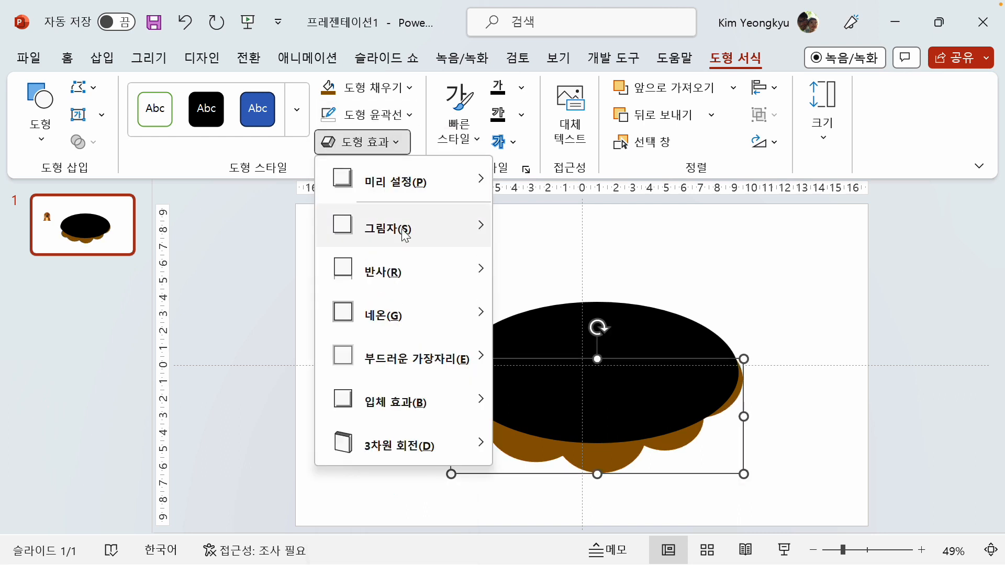
left_click(514, 291)
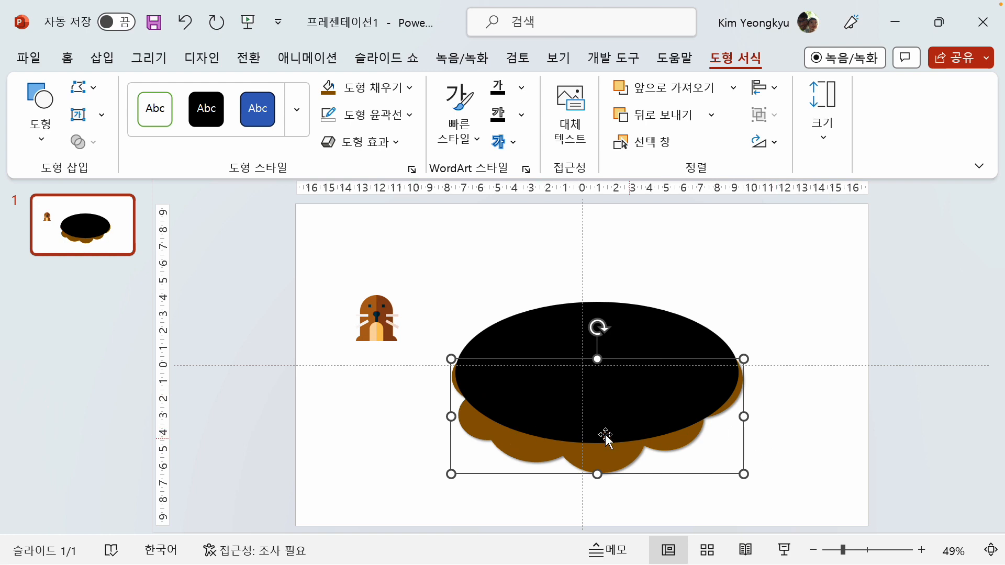
left_click(397, 417)
Send the black ellipse to the back, behind the brown crescent
left_click(550, 329)
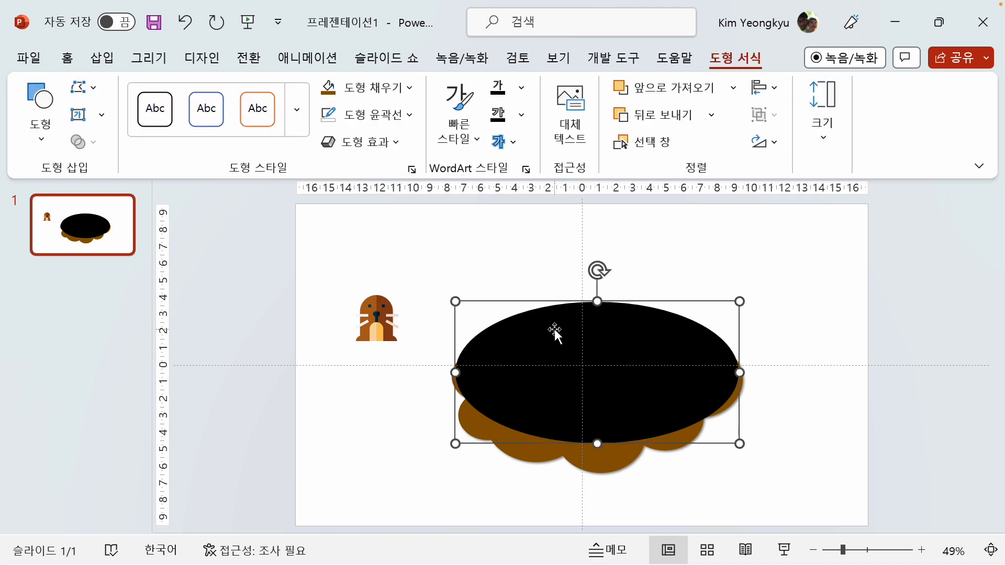
right_click(534, 318)
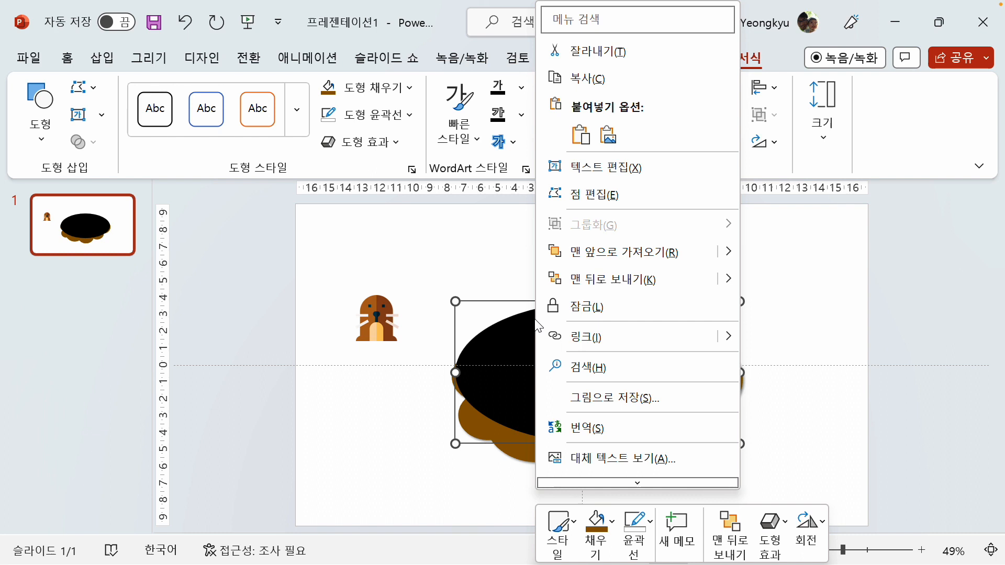
left_click(601, 285)
left_click(837, 303)
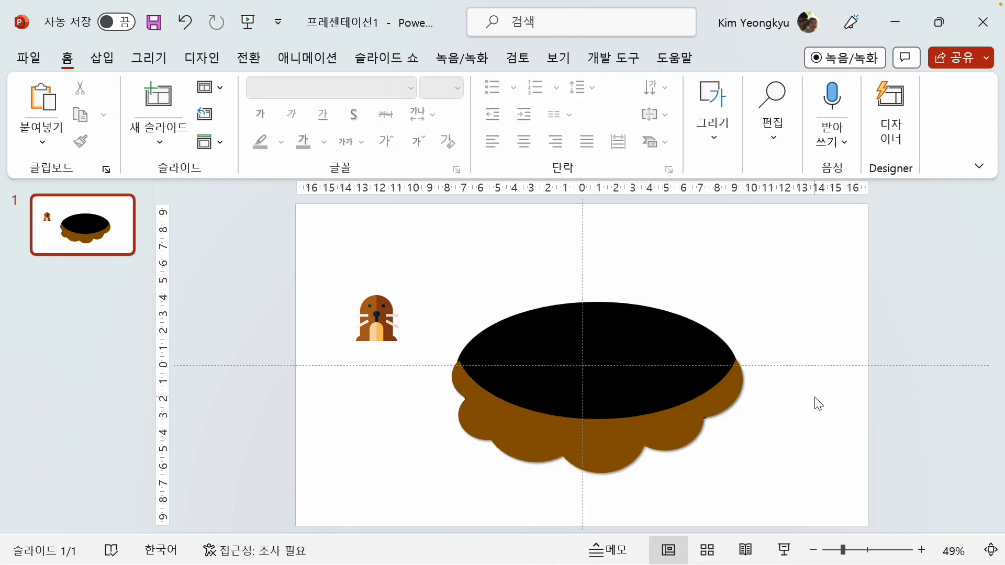
Group the ellipse and crescent, then shrink the group to about 3.5 cm wide and place it over the mole's base
left_click_drag(423, 259, 803, 507)
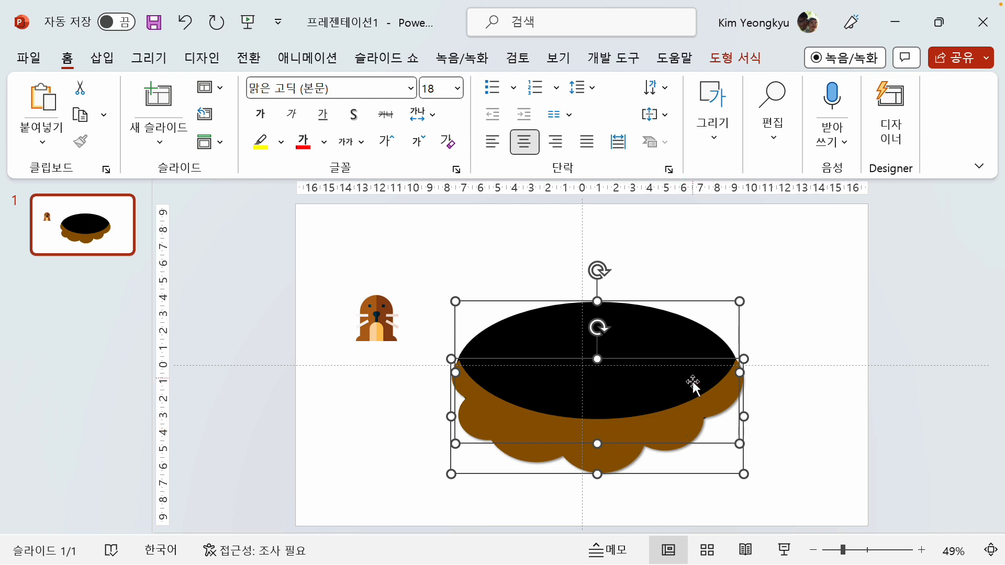
right_click(534, 329)
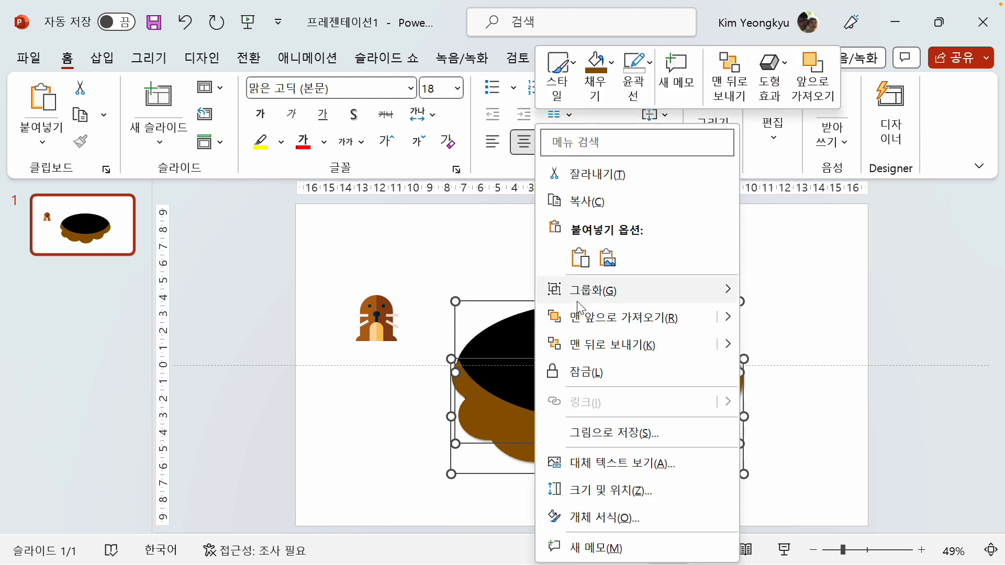
mouse_move(574, 301)
left_click(798, 296)
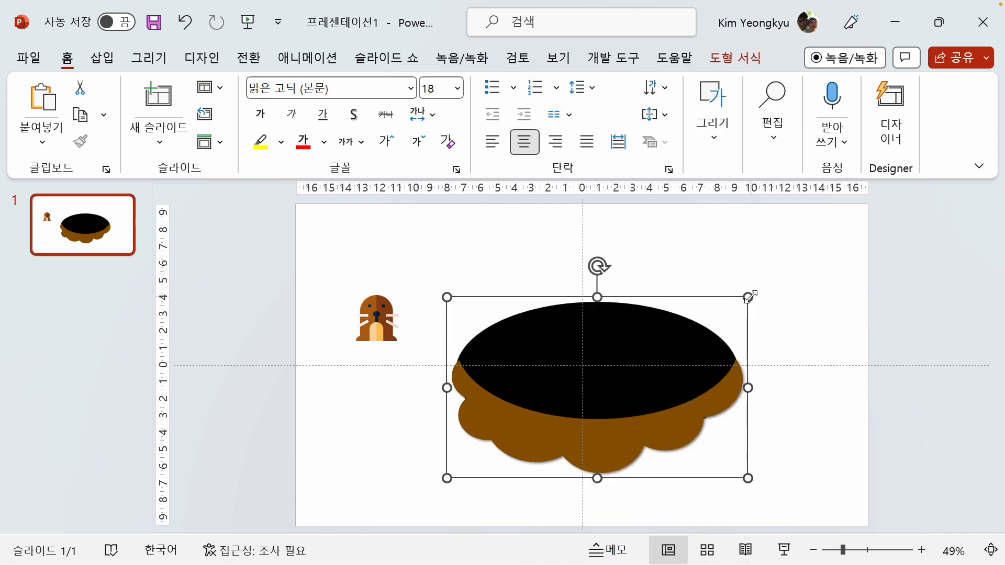
left_click_drag(749, 297, 385, 345)
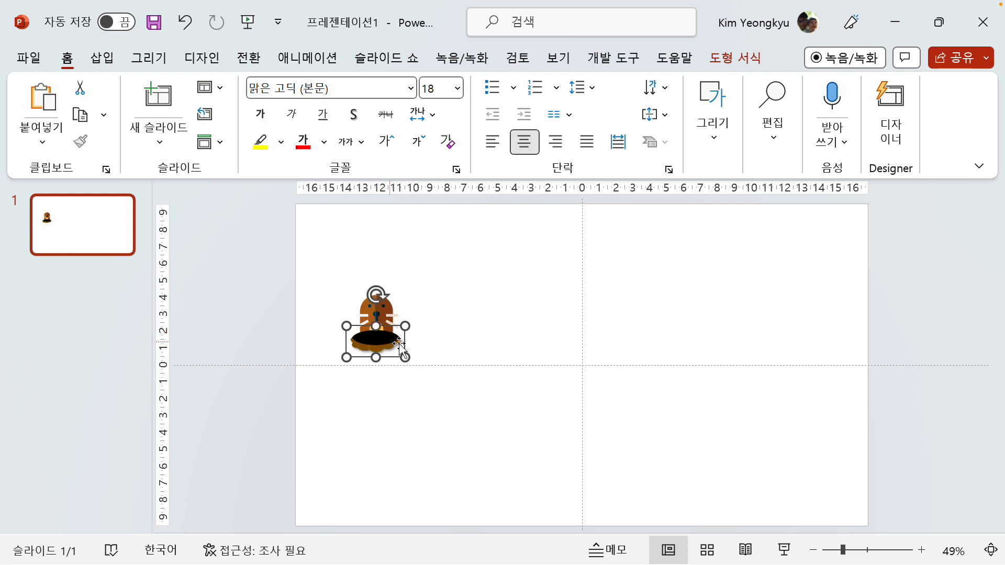
Ungroup the small hole and send its black ellipse to the back so the mole stands in front of it
right_click(375, 341)
mouse_move(473, 291)
left_click(666, 347)
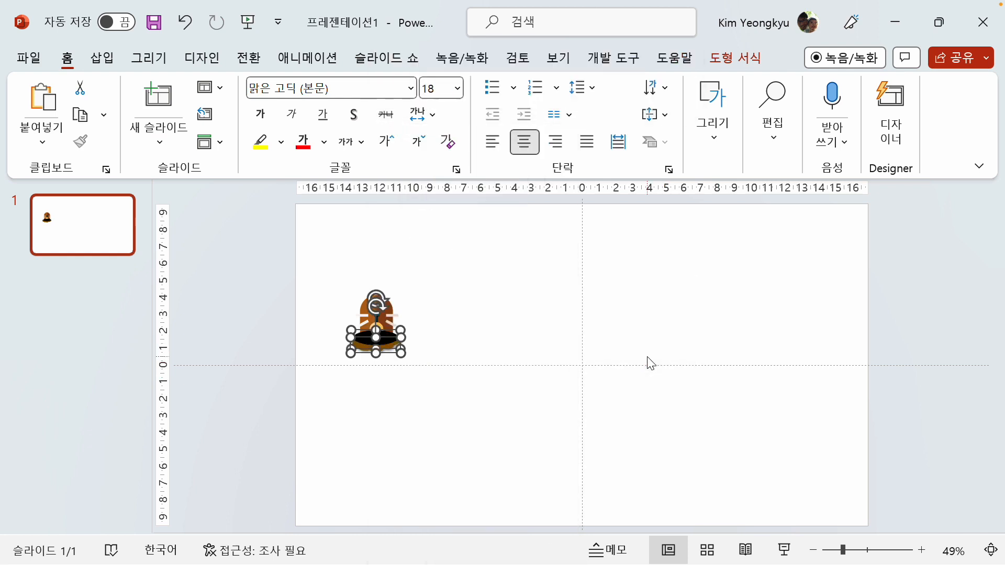
left_click(504, 335)
left_click(370, 338)
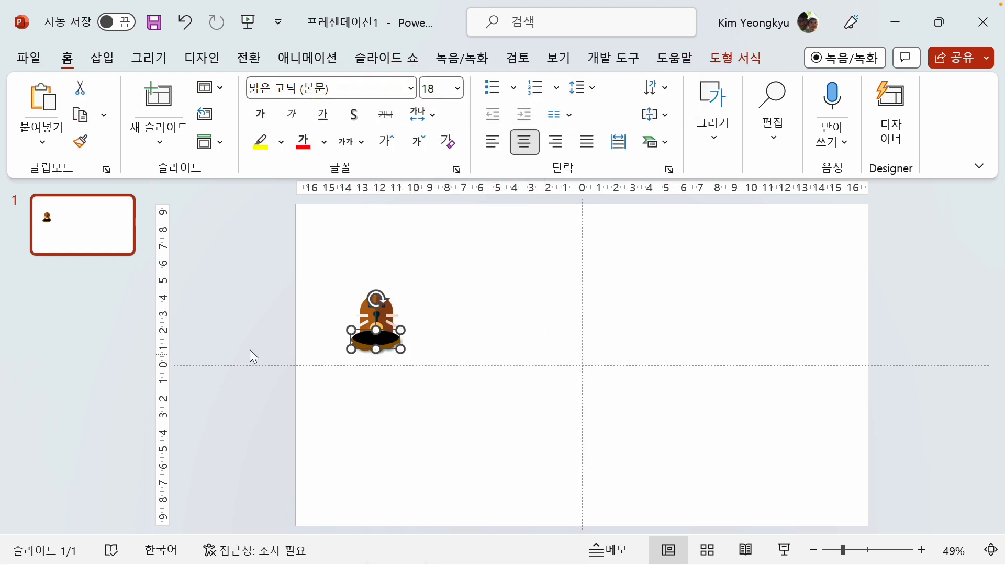
right_click(369, 336)
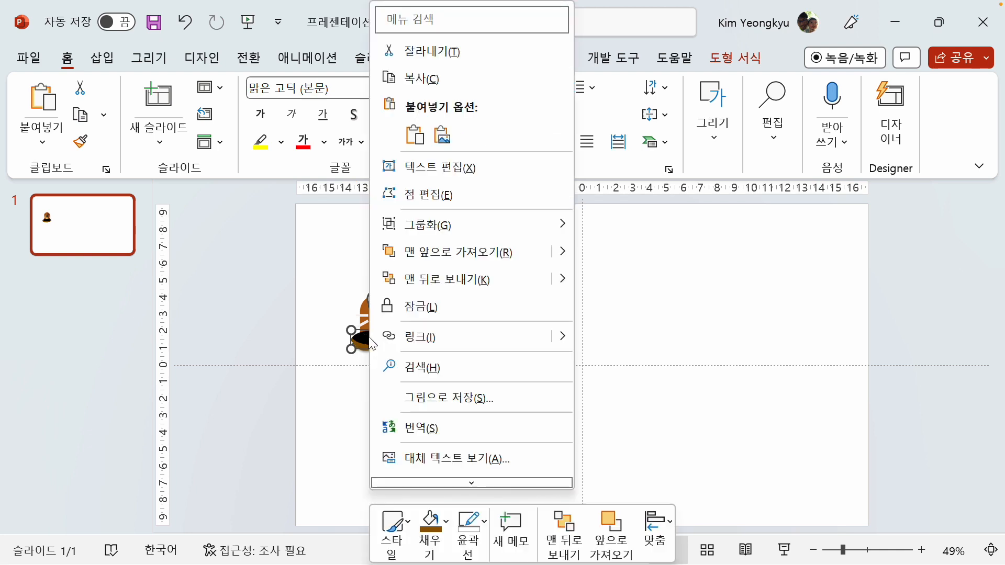
left_click(451, 288)
left_click(528, 298)
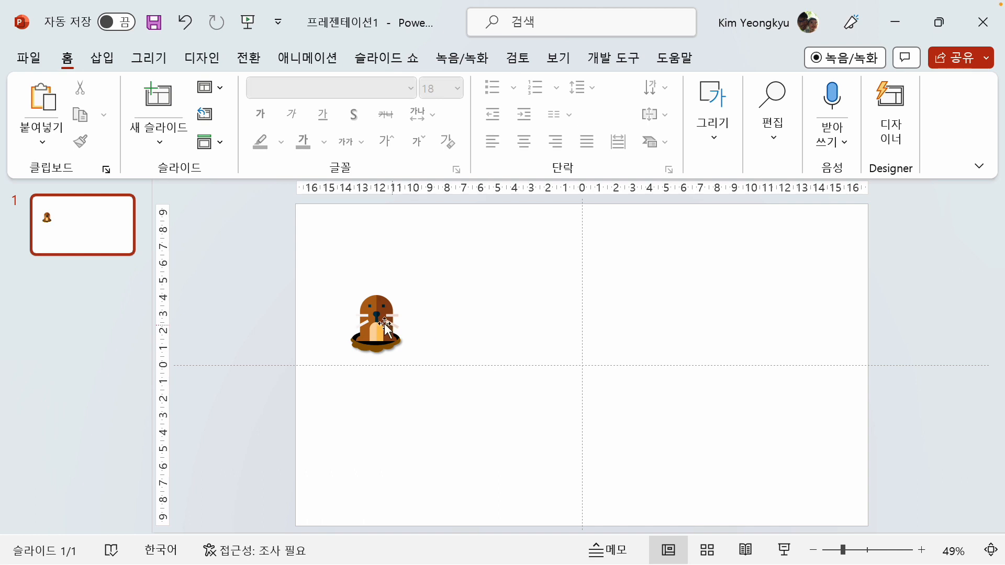
Lower the mole slightly into the hole and adjust the brown crescent's size and position to cover the mole's bottom edge
left_click_drag(372, 308, 370, 315)
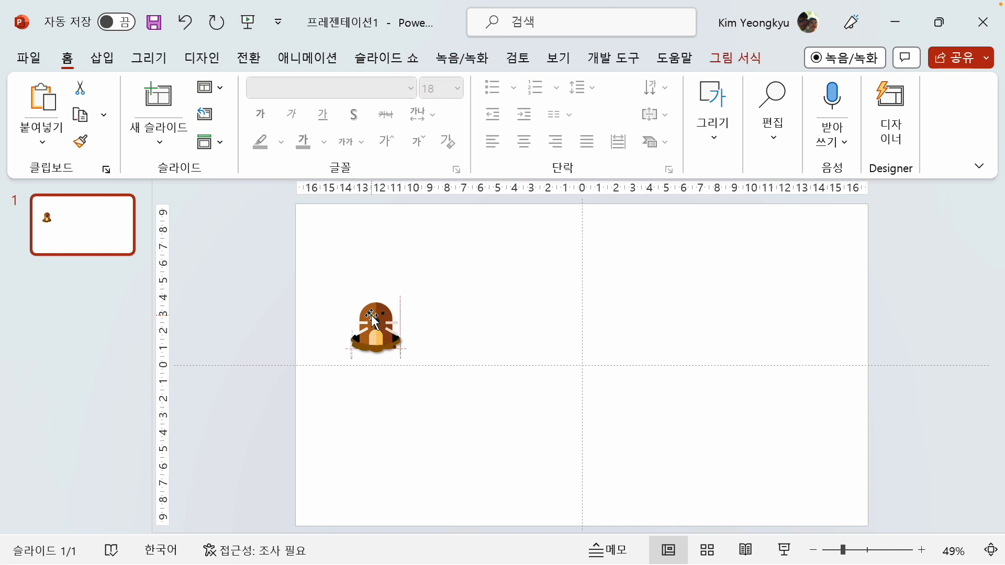
left_click(366, 351)
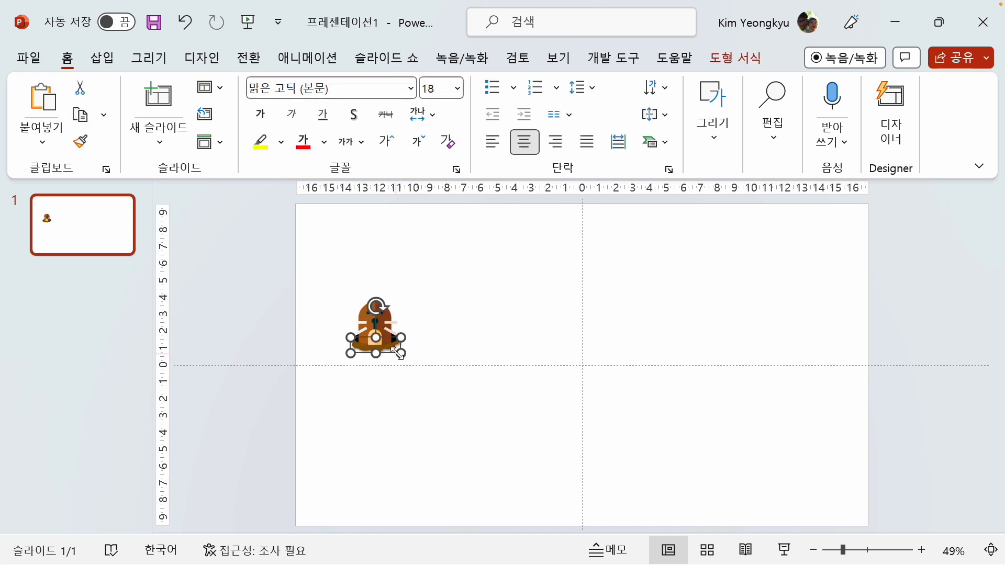
left_click_drag(399, 354, 402, 359)
left_click(418, 317)
left_click_drag(369, 320, 369, 317)
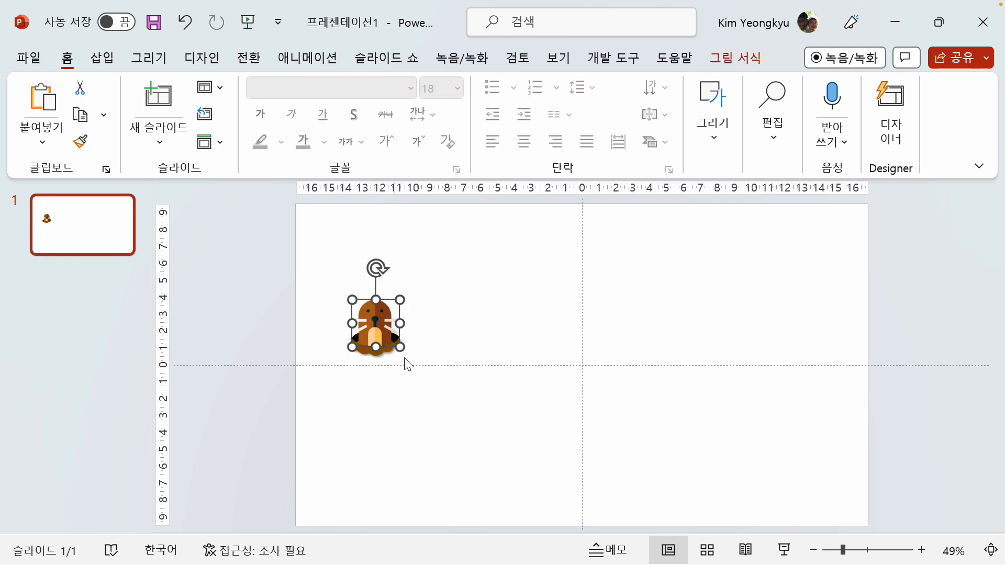
left_click(377, 353)
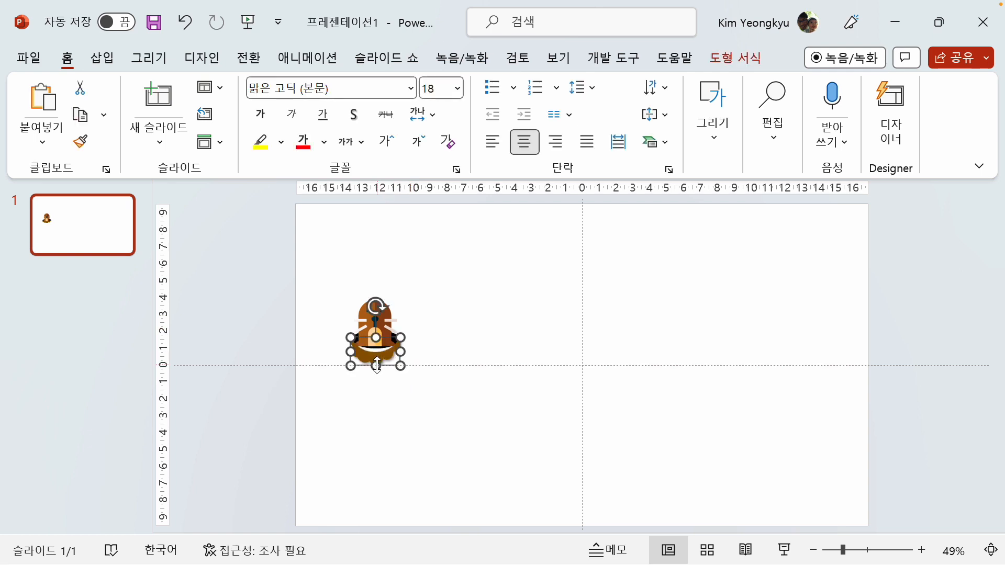
left_click_drag(379, 353, 381, 352)
left_click(420, 374)
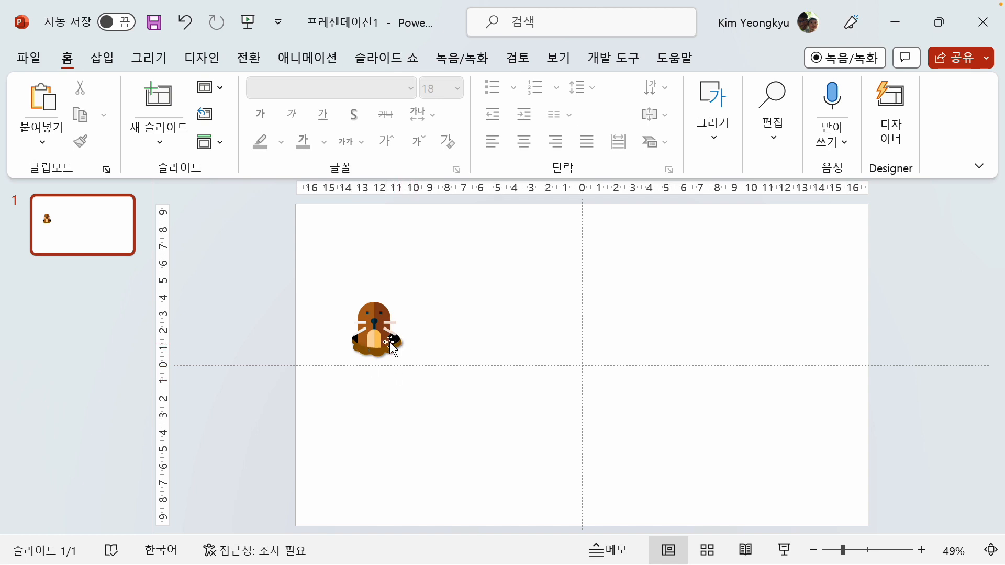
left_click(376, 326)
left_click(471, 357)
Group the mole picture with both parts of its hole
left_click_drag(339, 311, 474, 435)
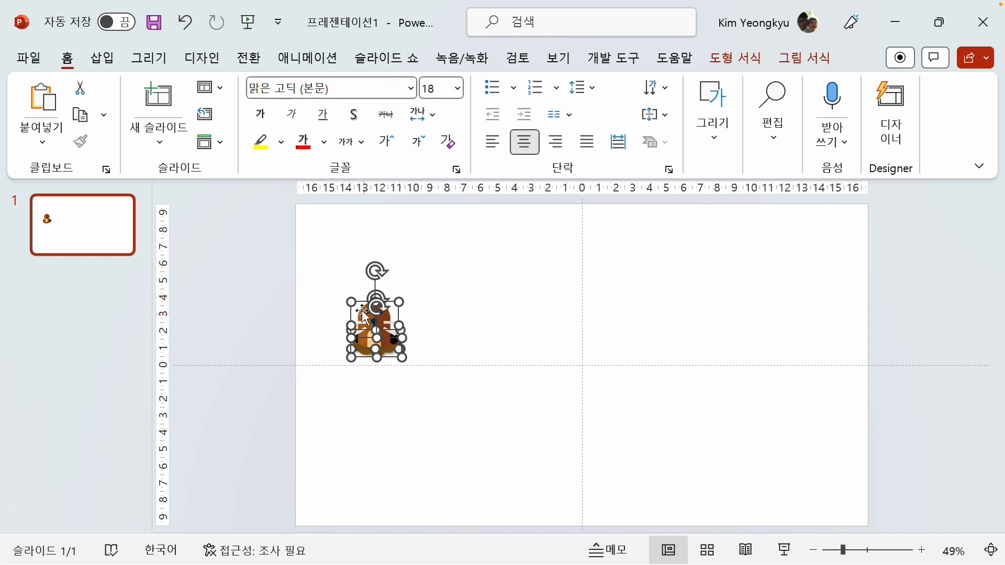
right_click(354, 298)
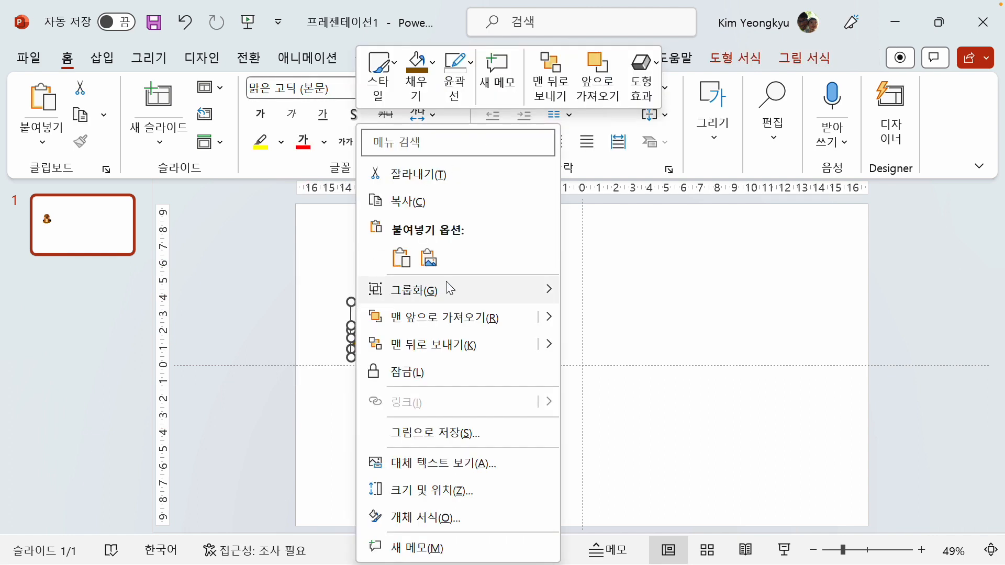
mouse_move(447, 285)
left_click(598, 294)
left_click(485, 377)
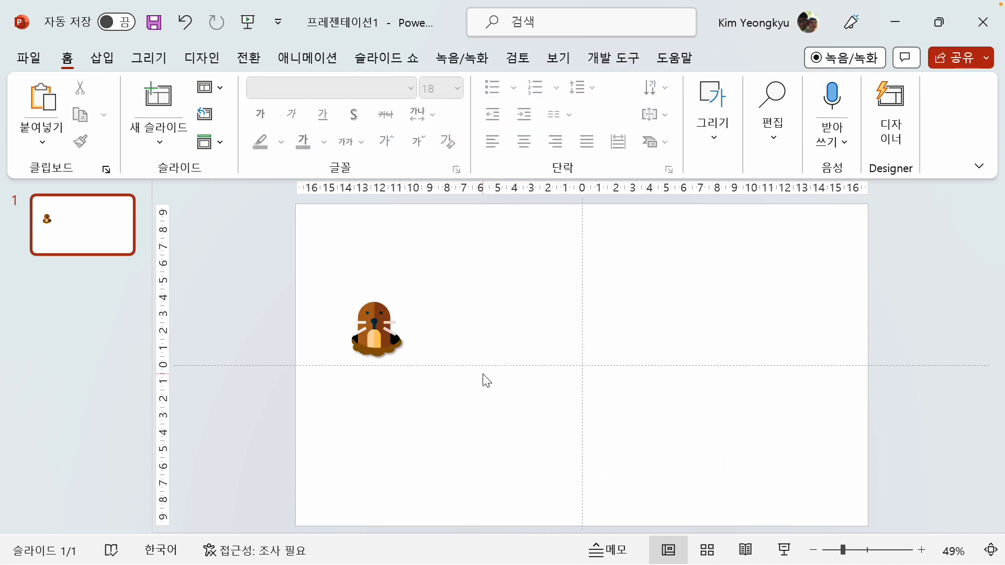
Duplicate the grouped mole four times and scatter the five moles across the slide
mouse_move(384, 335)
left_mouse_down()
mouse_move(388, 353)
mouse_move(371, 322)
mouse_move(375, 332)
mouse_move(360, 348)
mouse_move(421, 459)
mouse_move(429, 456)
left_mouse_up()
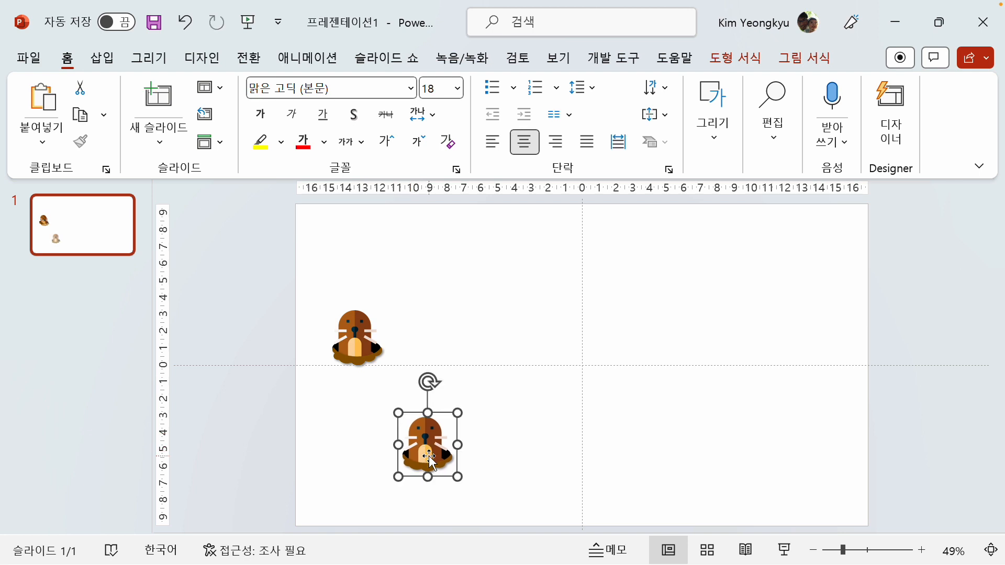
key("ctrl+d")
left_click_drag(497, 468, 525, 310)
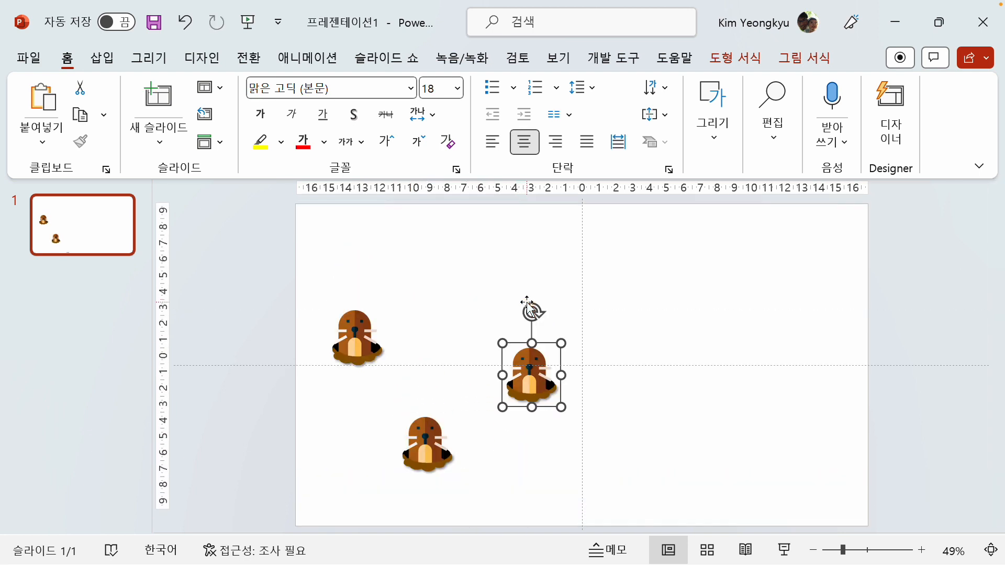
key("ctrl+d")
left_click_drag(639, 322, 675, 454)
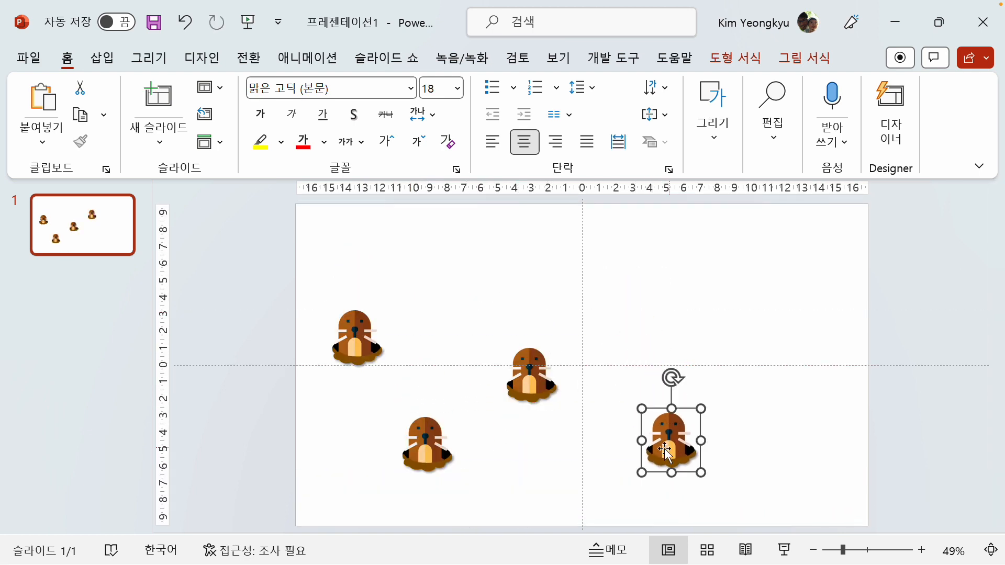
key("ctrl+d")
left_click_drag(816, 507, 797, 361)
Rearrange the moles into a balanced spread, three along the slide's middle and two below between them
left_click_drag(665, 452, 682, 487)
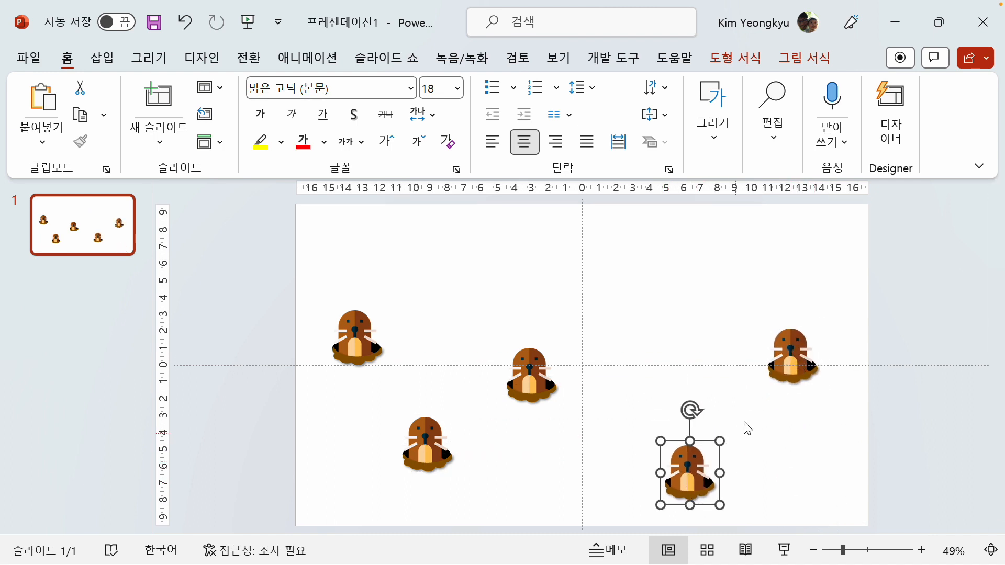
left_click_drag(785, 366, 788, 371)
left_click_drag(529, 380, 556, 380)
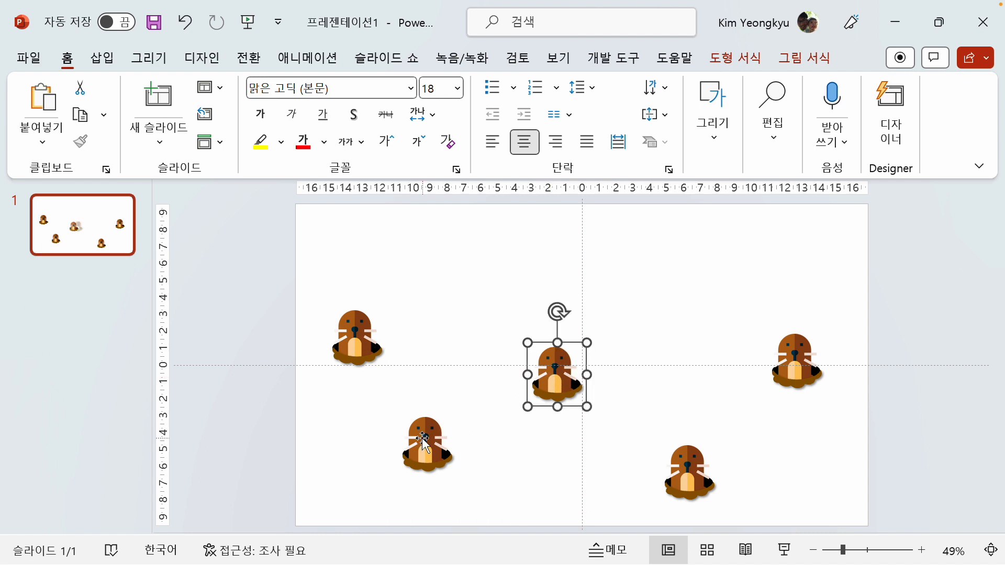
left_click_drag(422, 438, 424, 460)
Ungroup all five moles at once and check that each mole picture can be selected separately from its hole
left_click(229, 266)
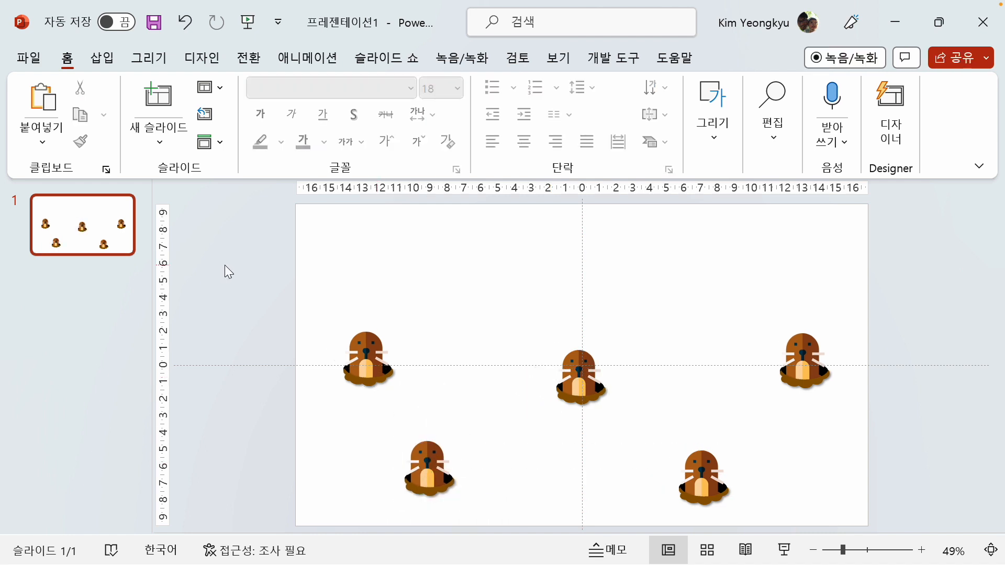
key("ctrl+a")
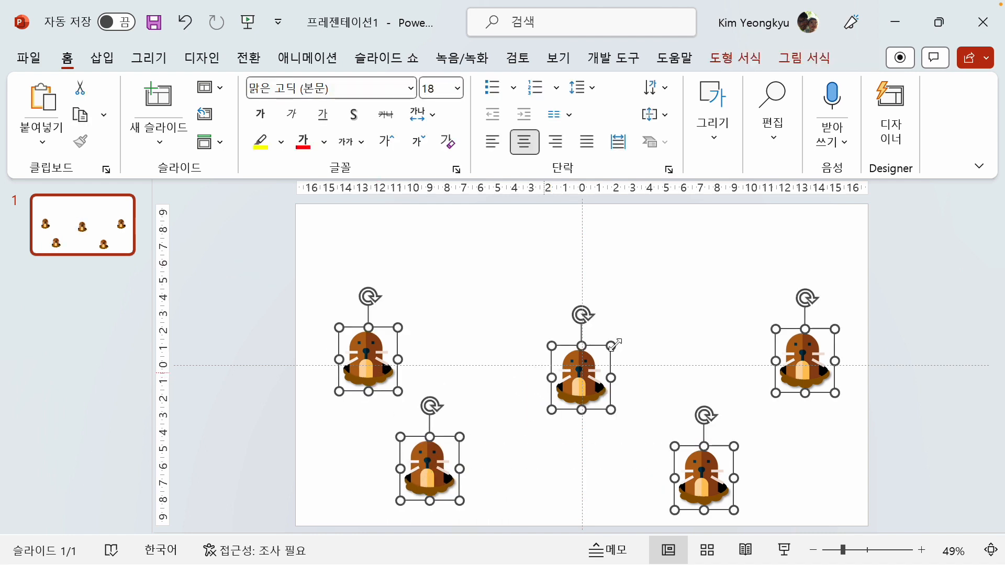
right_click(341, 326)
mouse_move(400, 293)
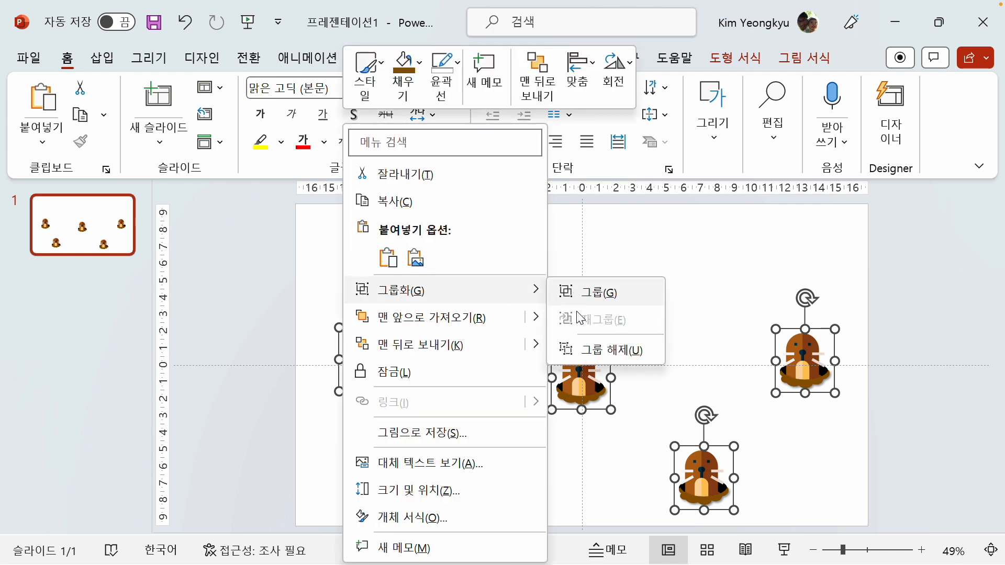
left_click(607, 349)
left_click(475, 302)
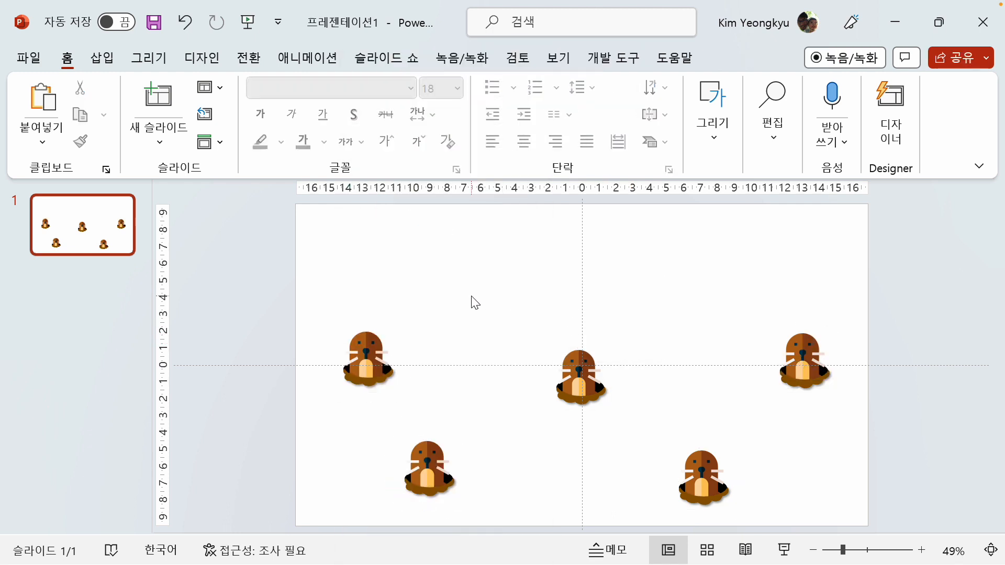
left_click(371, 352)
left_click(582, 372)
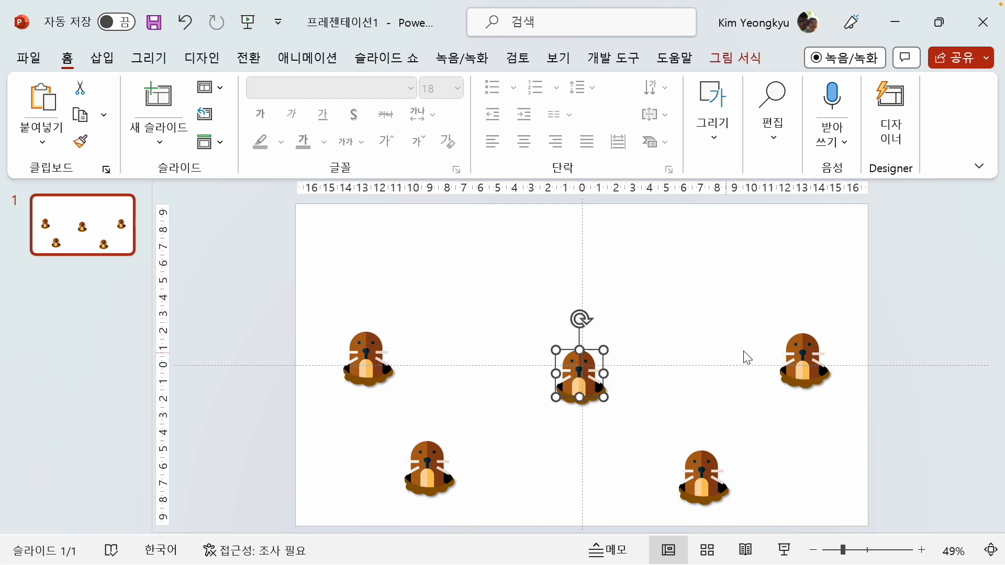
left_click(793, 353)
left_click(718, 461)
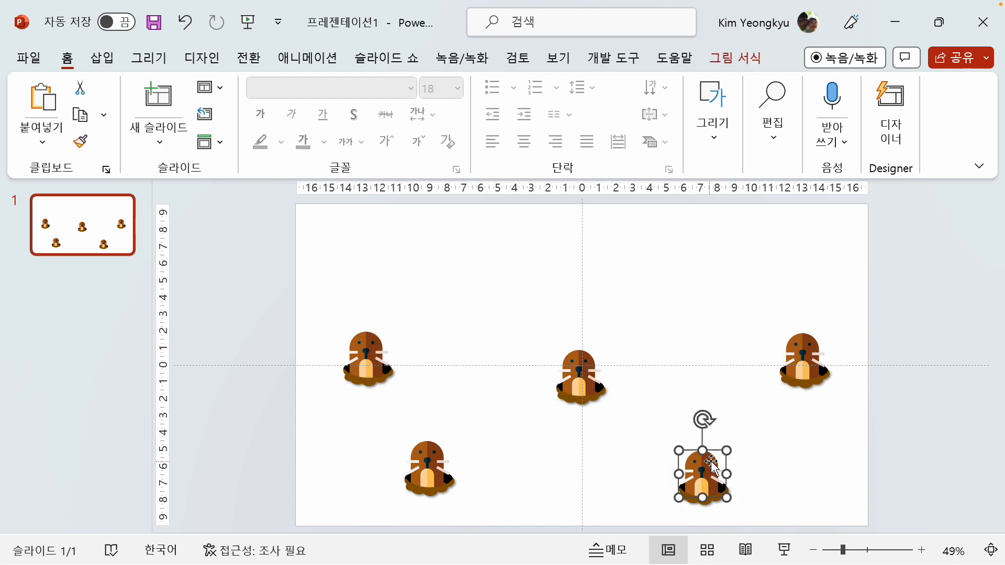
left_click(430, 466)
left_click(449, 309)
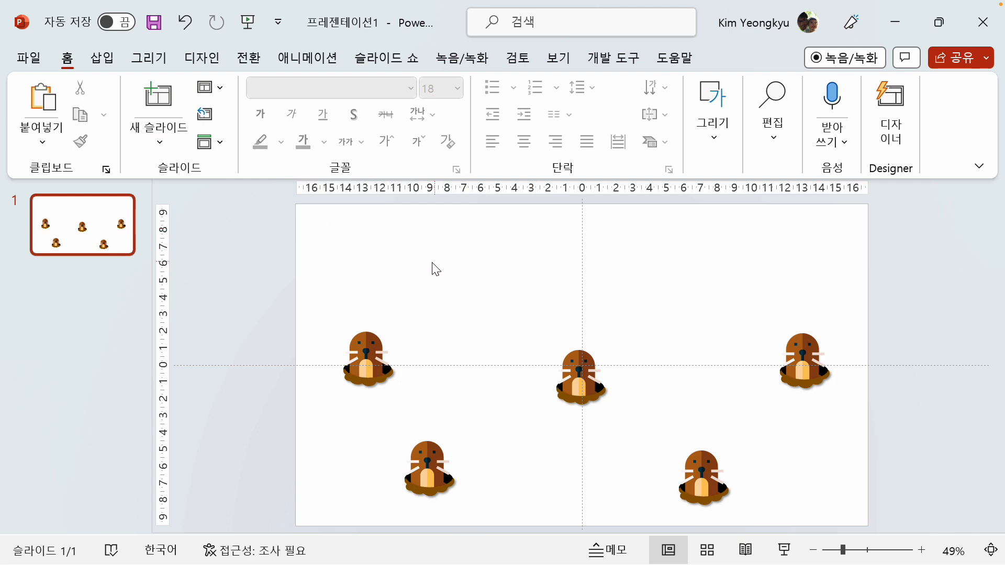
Draw a rectangle about 6.4 cm wide and 3.4 cm high in the slide's upper-left area, above the moles
left_click(102, 58)
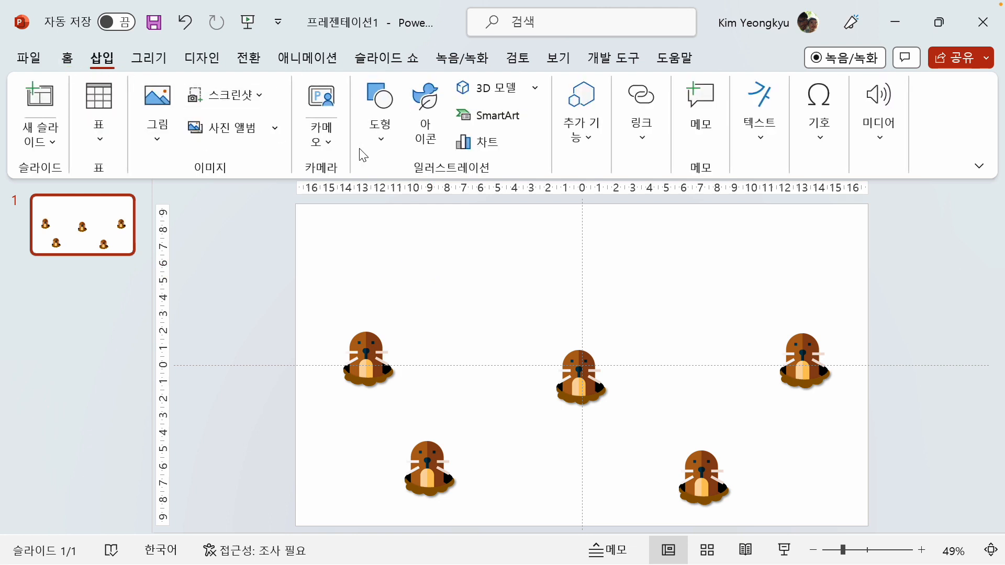
left_click(379, 140)
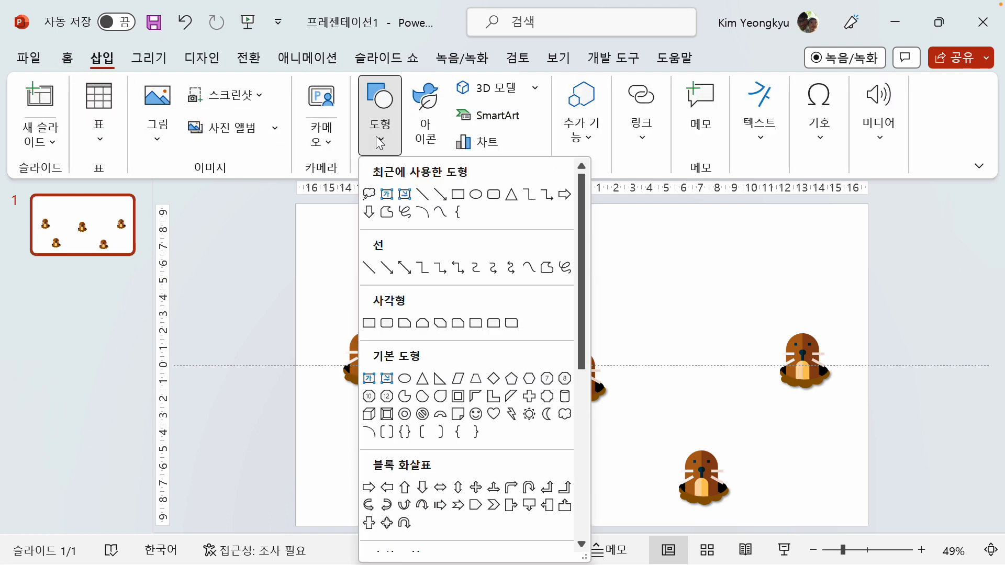
left_click(369, 323)
left_click_drag(396, 247, 504, 304)
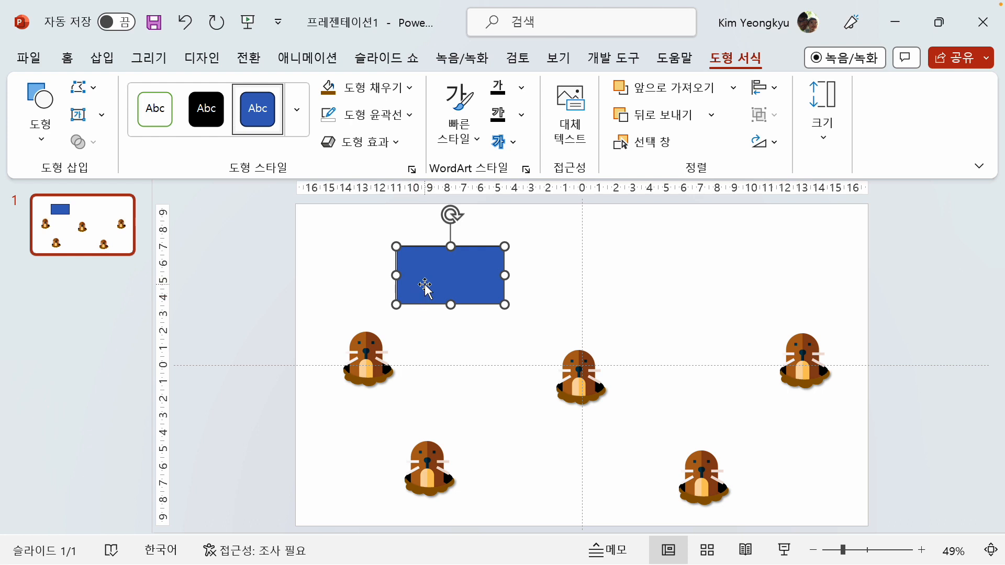
left_click(409, 326)
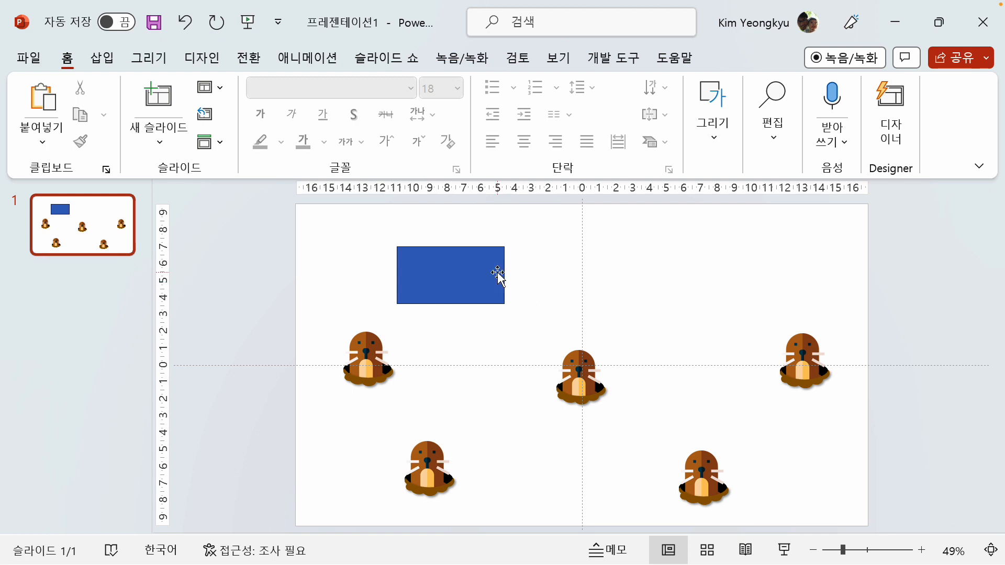
Give the blue rectangle a mouse-over action that hyperlinks to slide 1 (슬라이드 1)
left_click(451, 265)
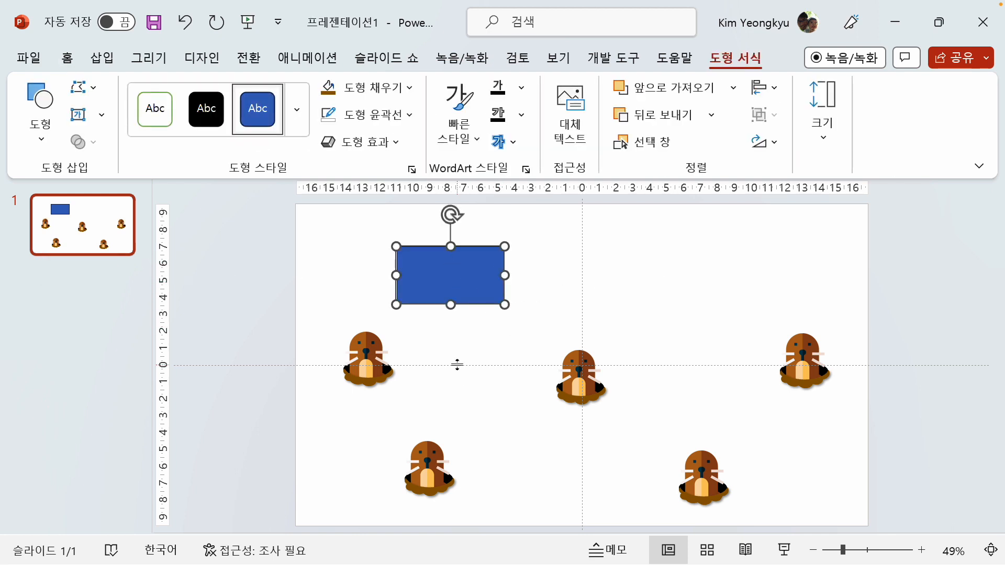
left_click(102, 57)
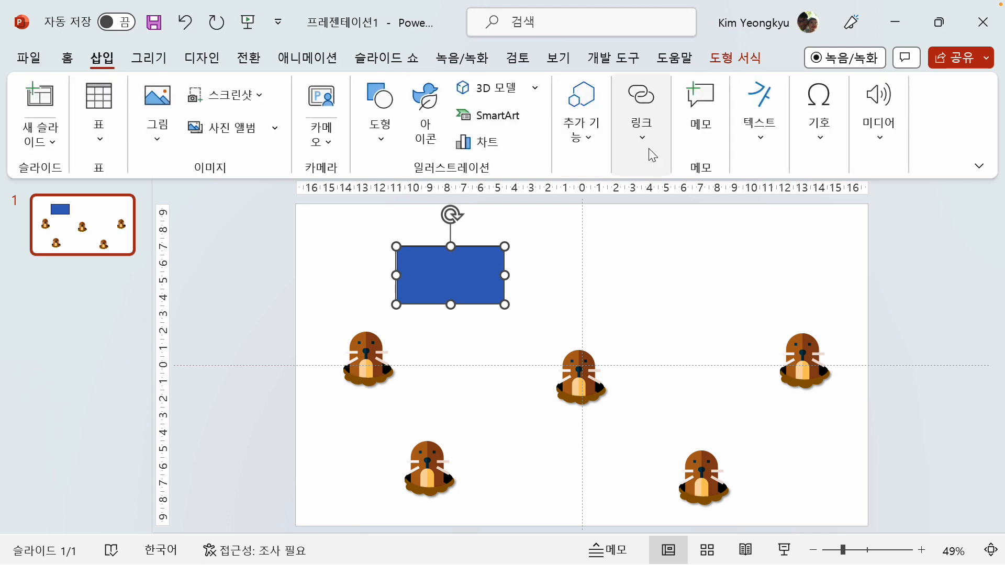
left_click(643, 139)
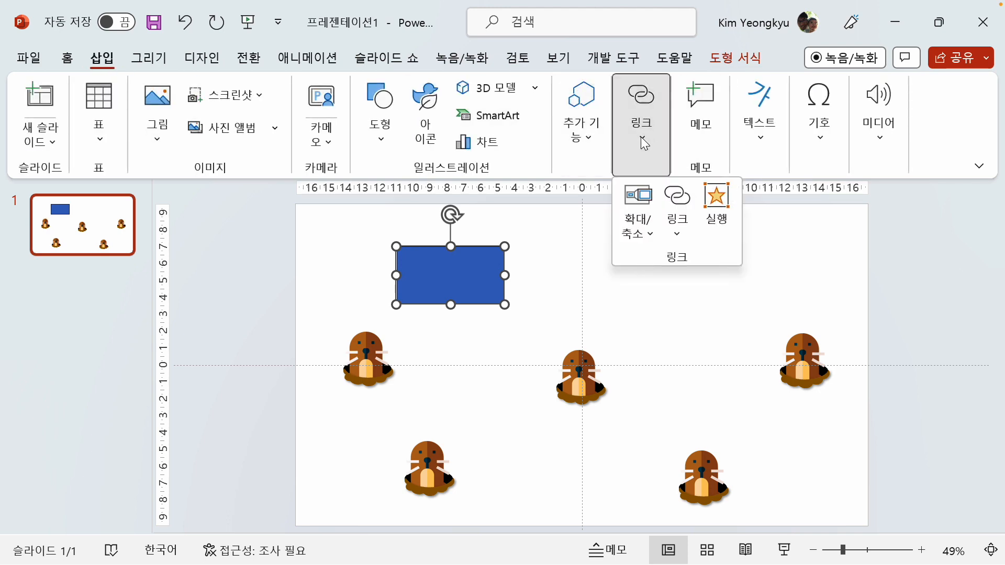
left_click(714, 208)
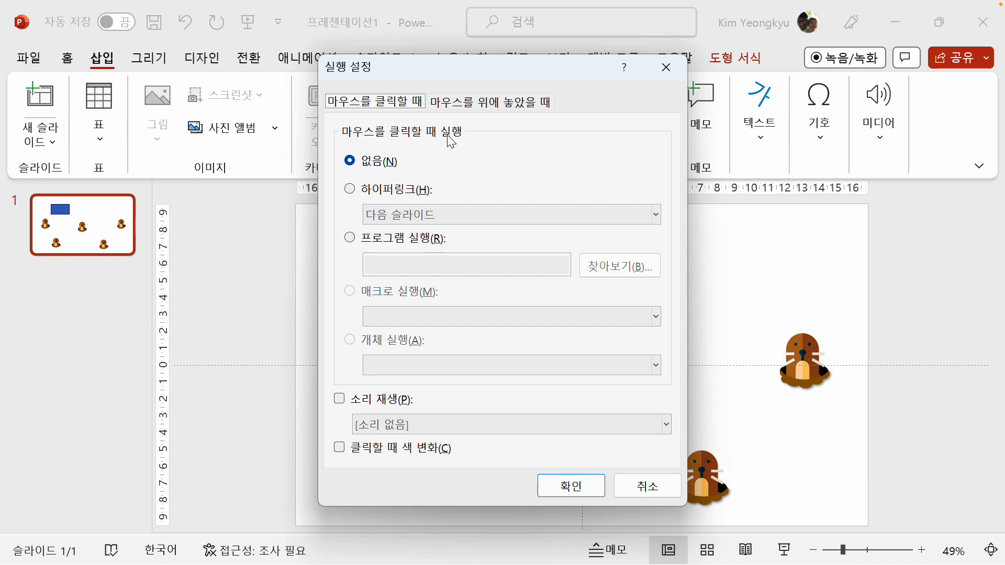
left_click(499, 110)
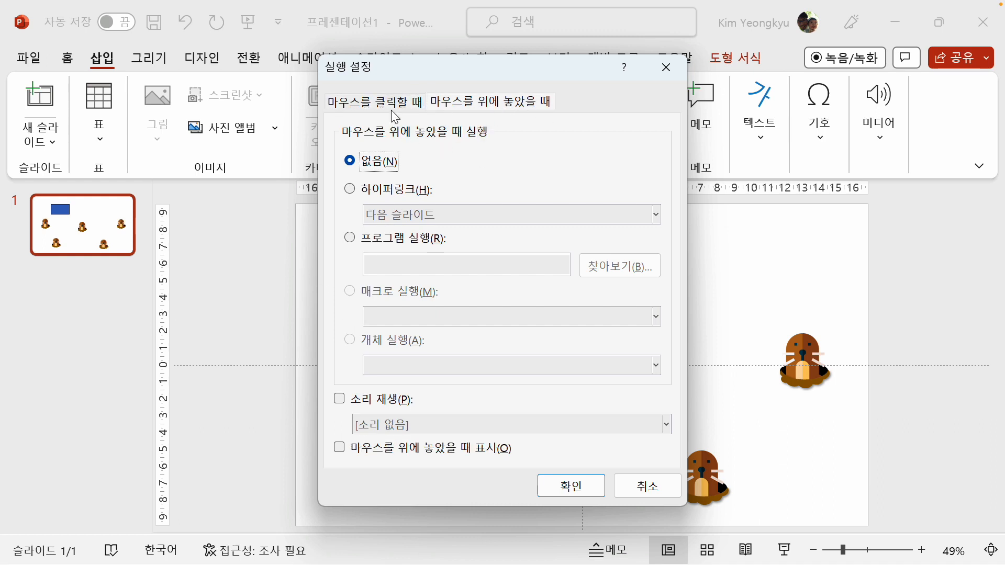
left_click(359, 191)
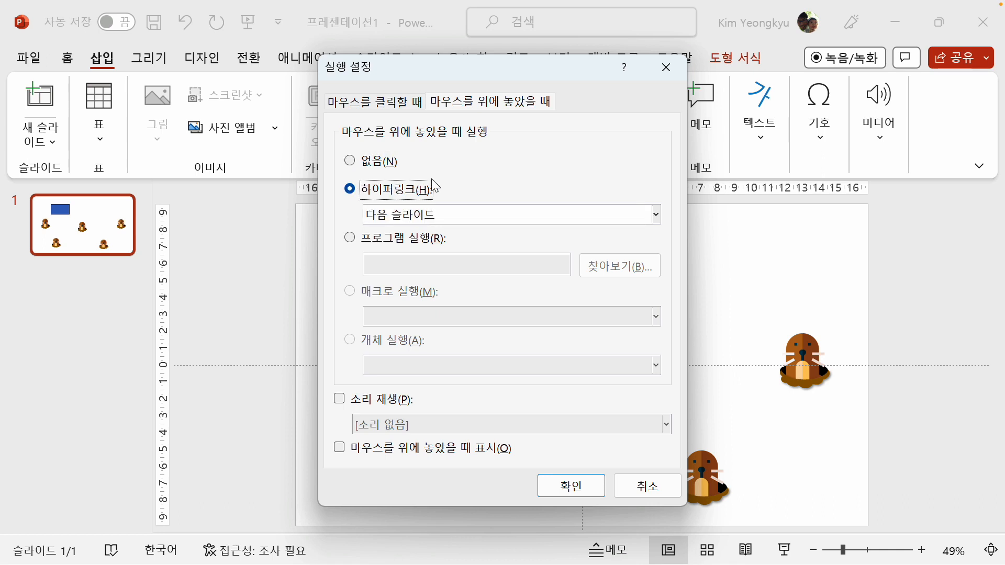
left_click(656, 215)
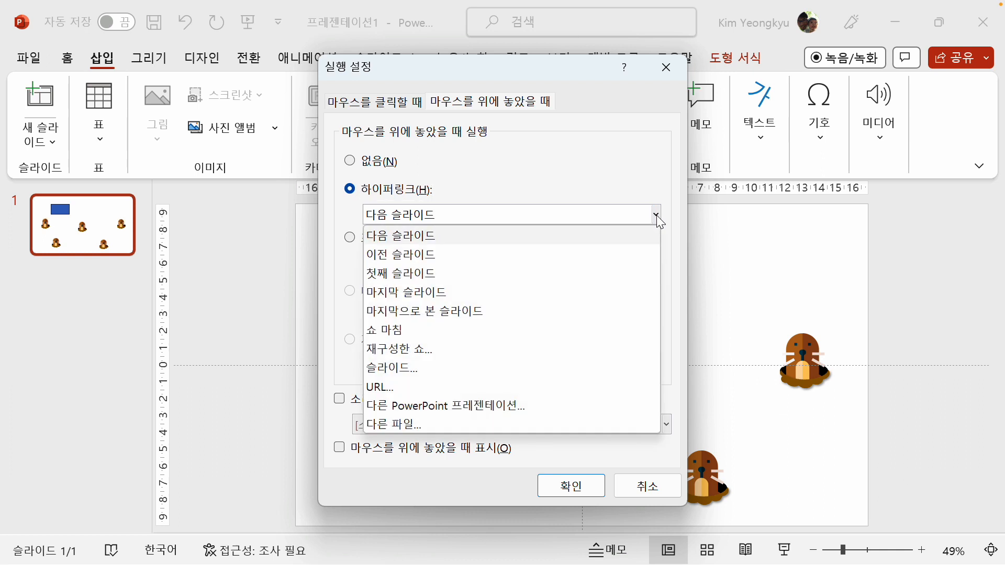
left_click(395, 370)
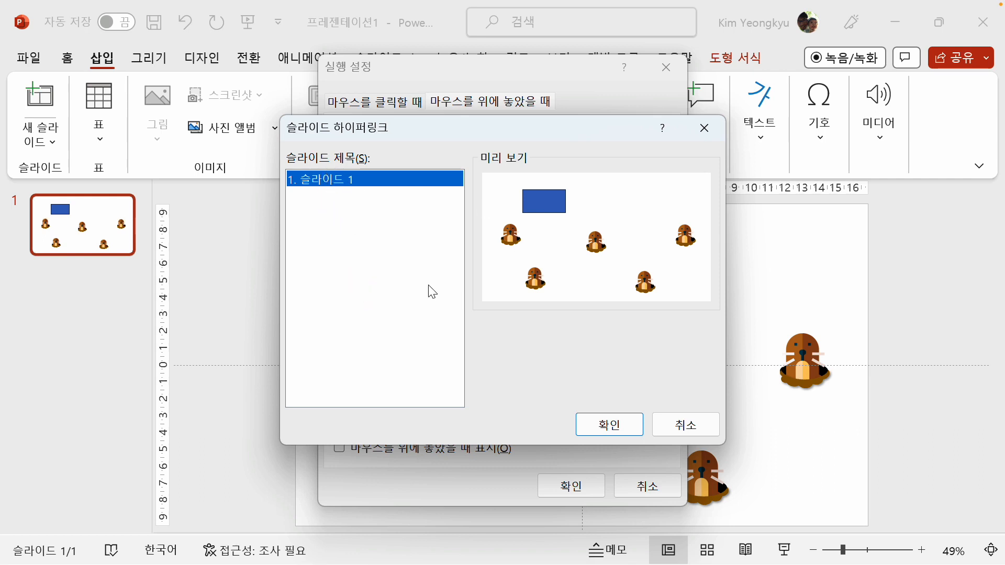
left_click(610, 427)
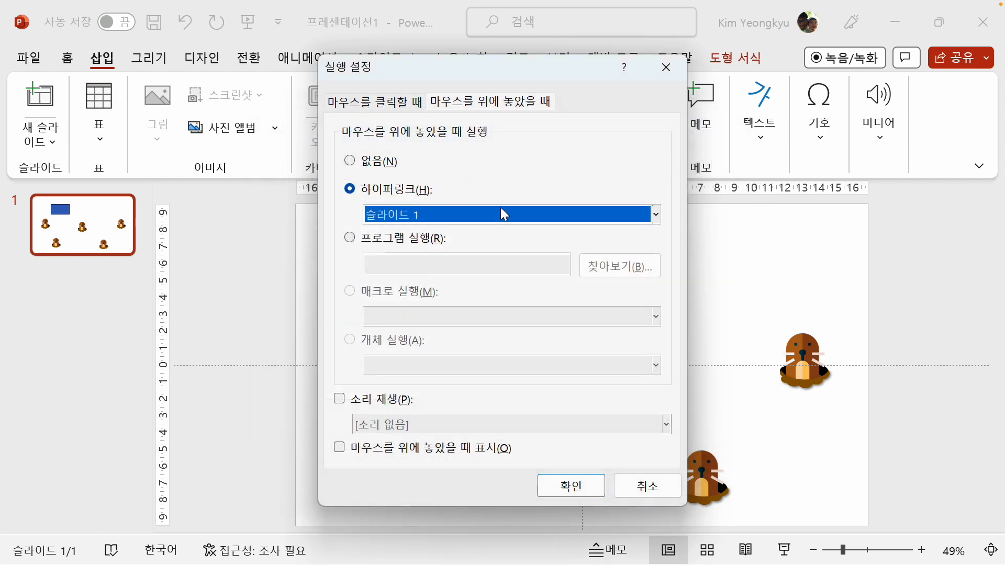
left_click(573, 484)
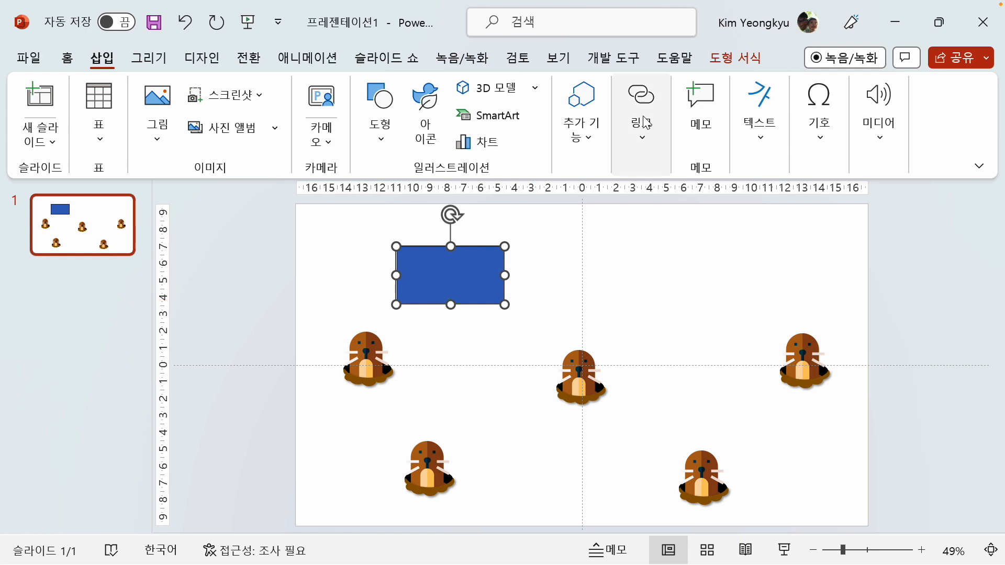
Add a mouse-click action to the blue rectangle that also hyperlinks to slide 1 (슬라이드 1)
left_click(643, 138)
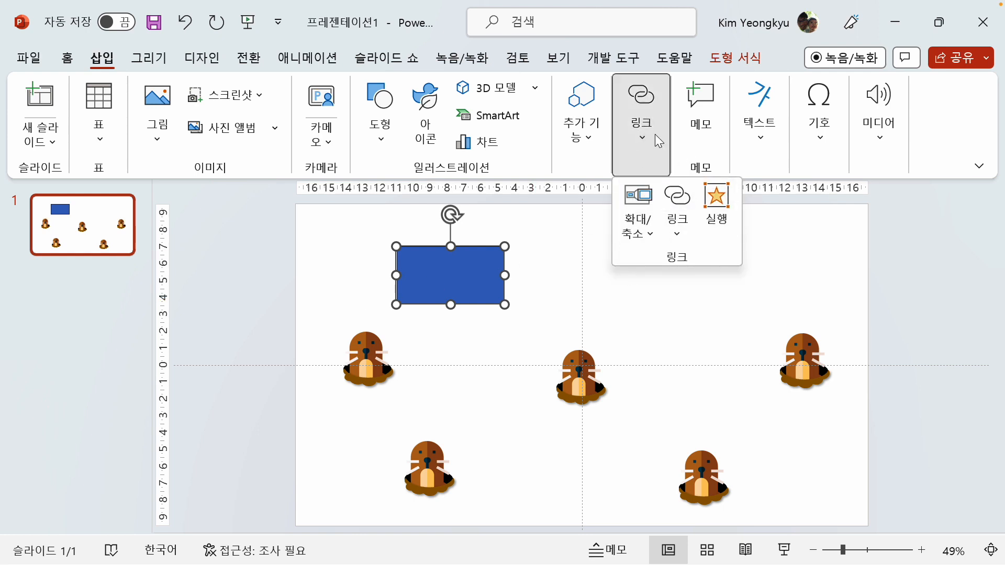
left_click(717, 204)
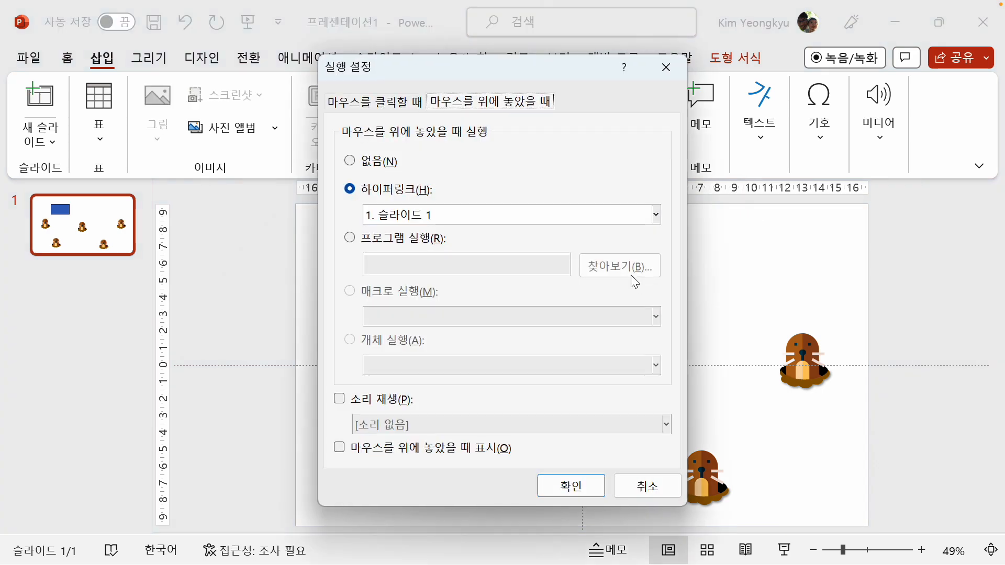
left_click(368, 103)
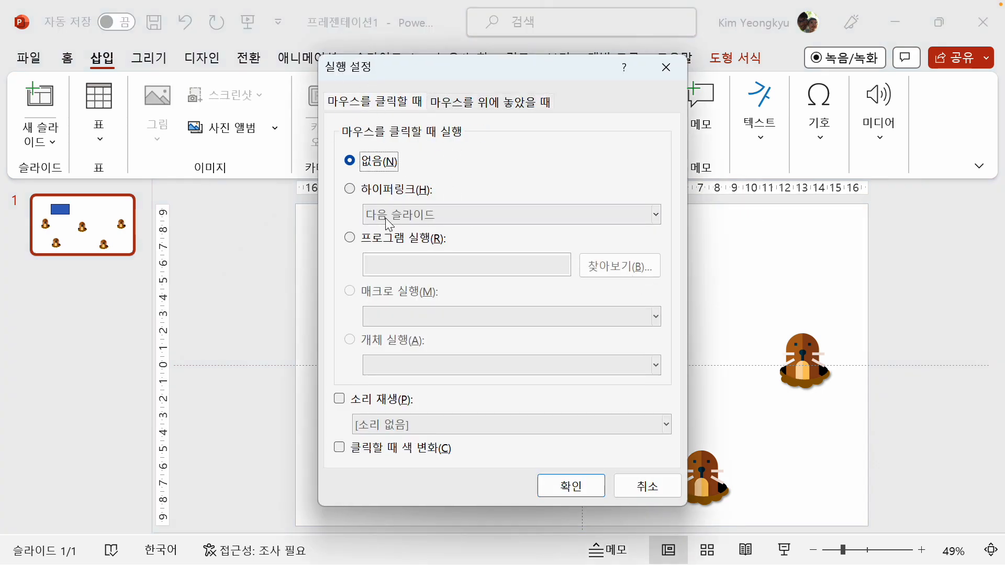
left_click(367, 192)
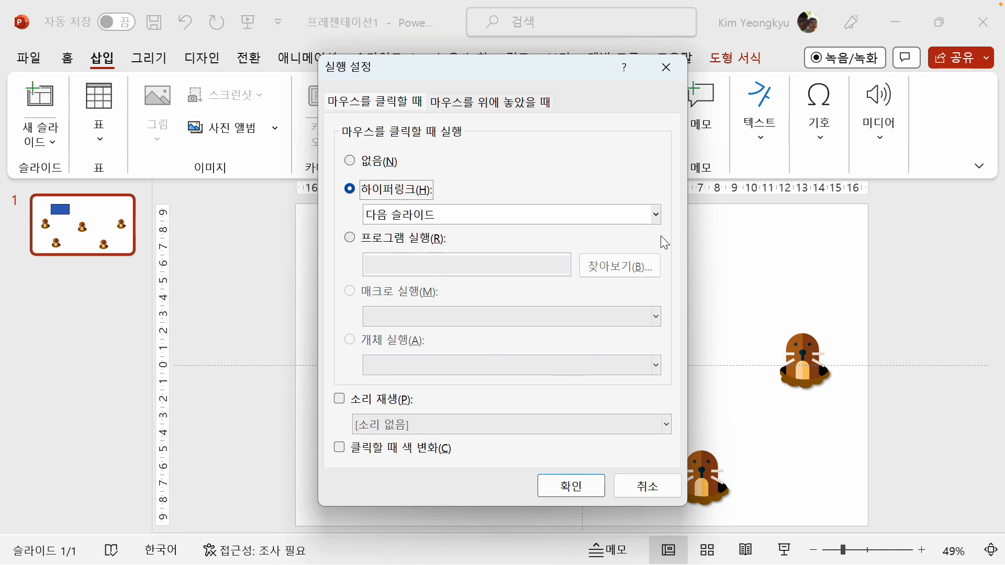
left_click(655, 214)
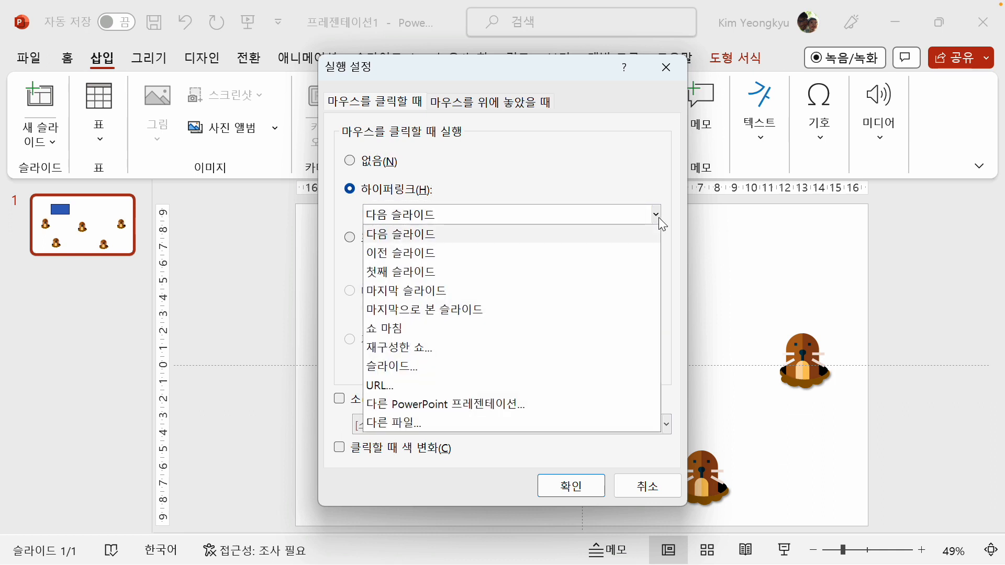
left_click(413, 364)
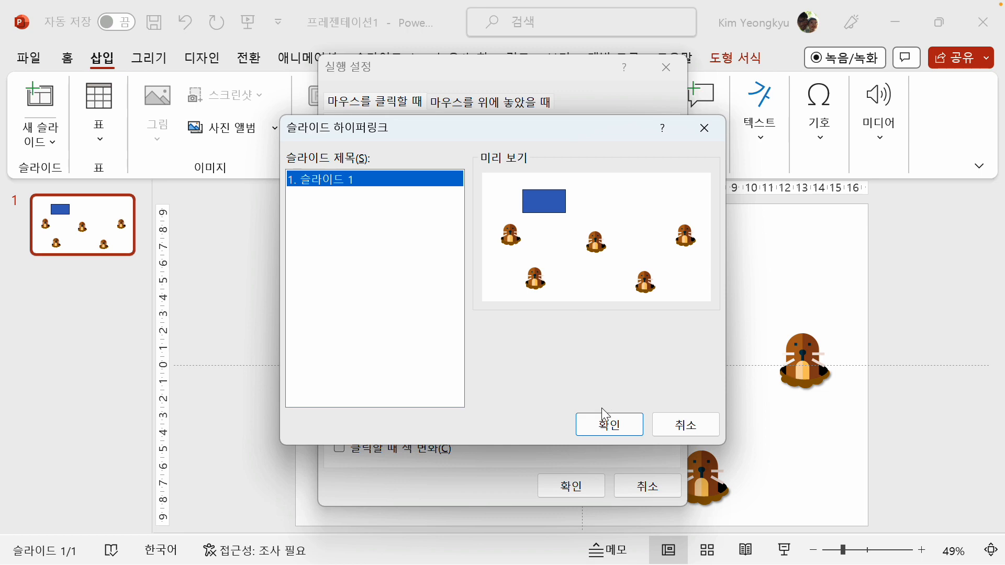
left_click(605, 423)
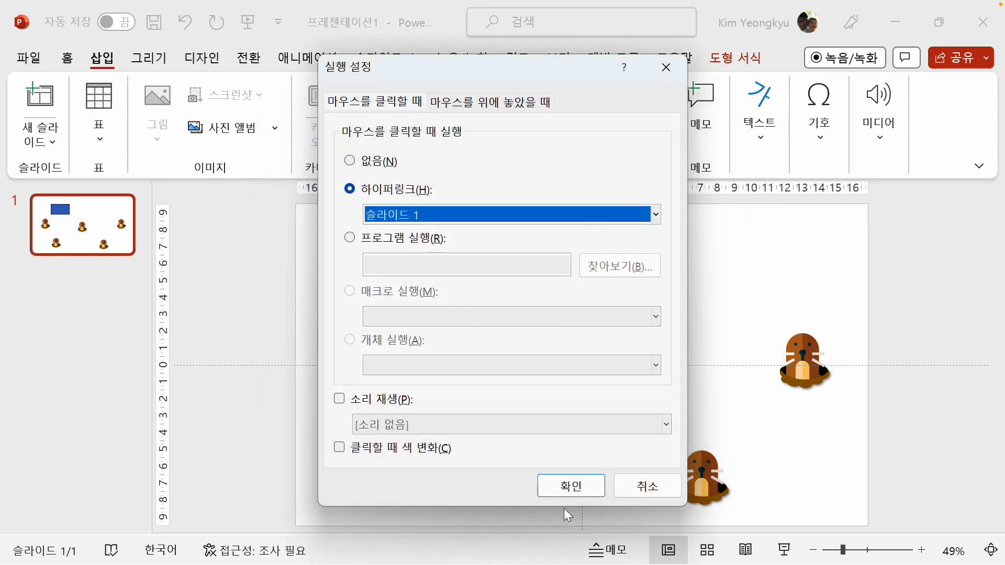
left_click(572, 491)
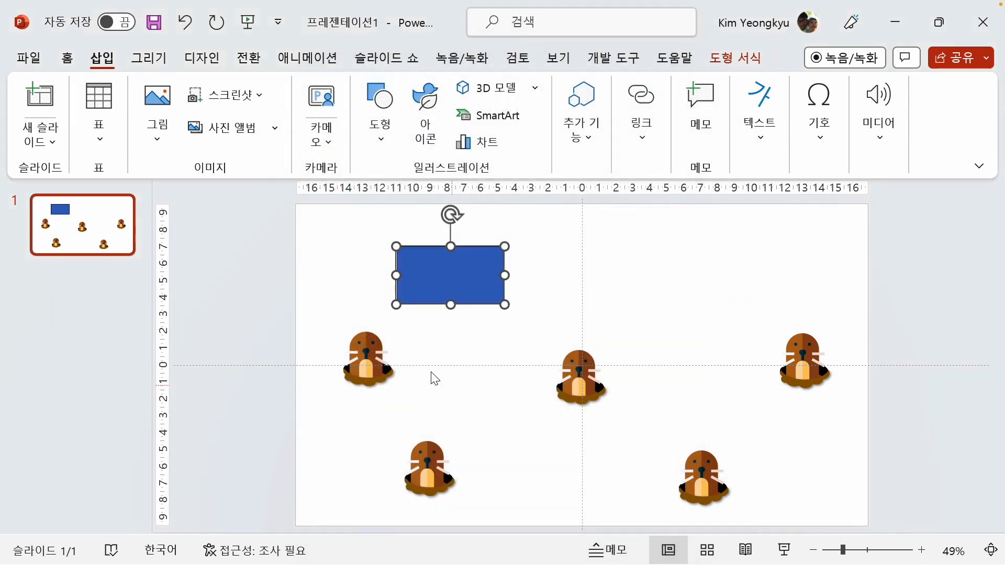
left_click(335, 276)
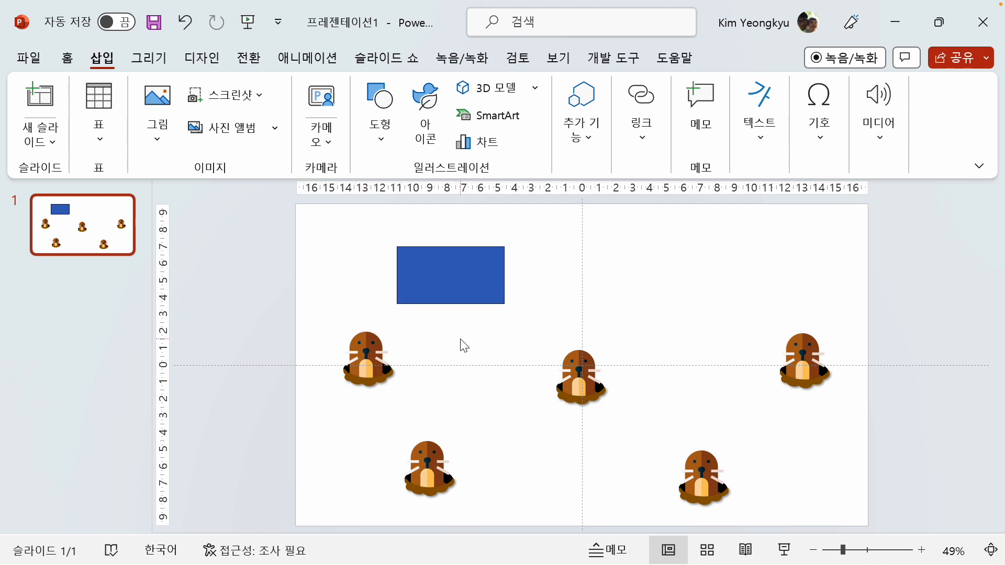
Move the linked rectangle to the slide's upper-left corner and stretch it to cover the entire slide
mouse_move(424, 293)
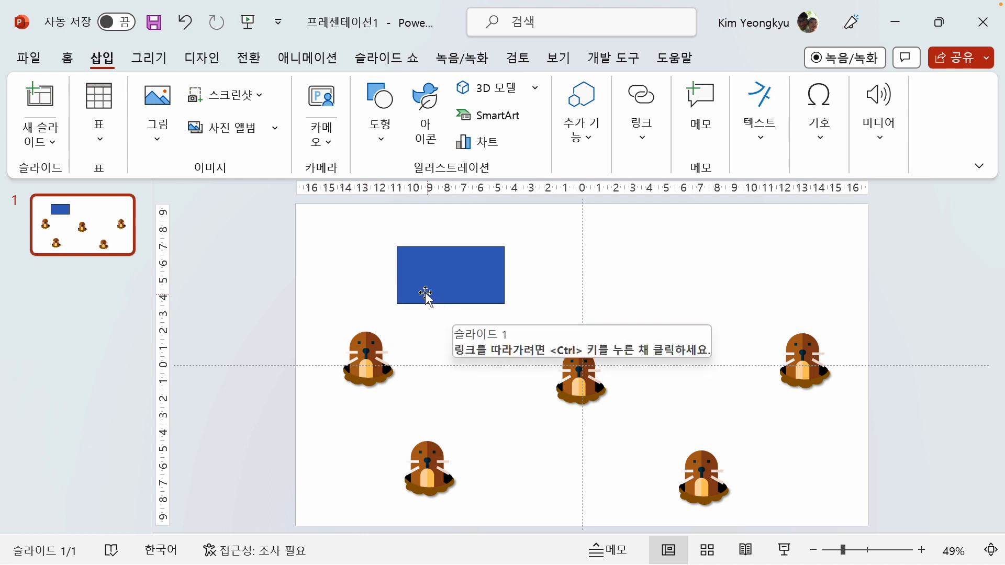
left_click_drag(420, 281, 320, 237)
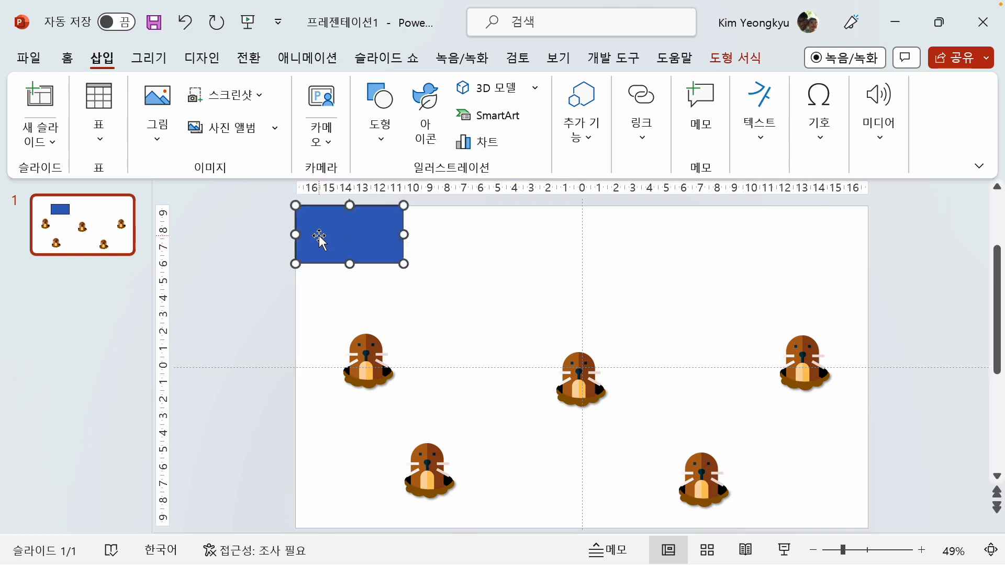
left_click_drag(406, 232, 867, 233)
left_click_drag(581, 264, 558, 524)
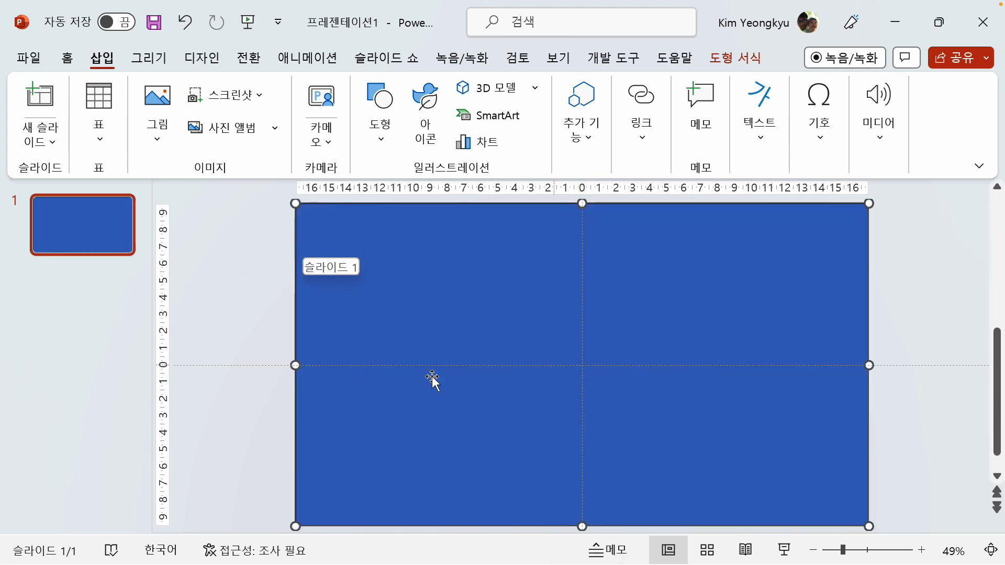
Send the full-slide blue rectangle to the back, behind all the moles and holes
right_click(314, 214)
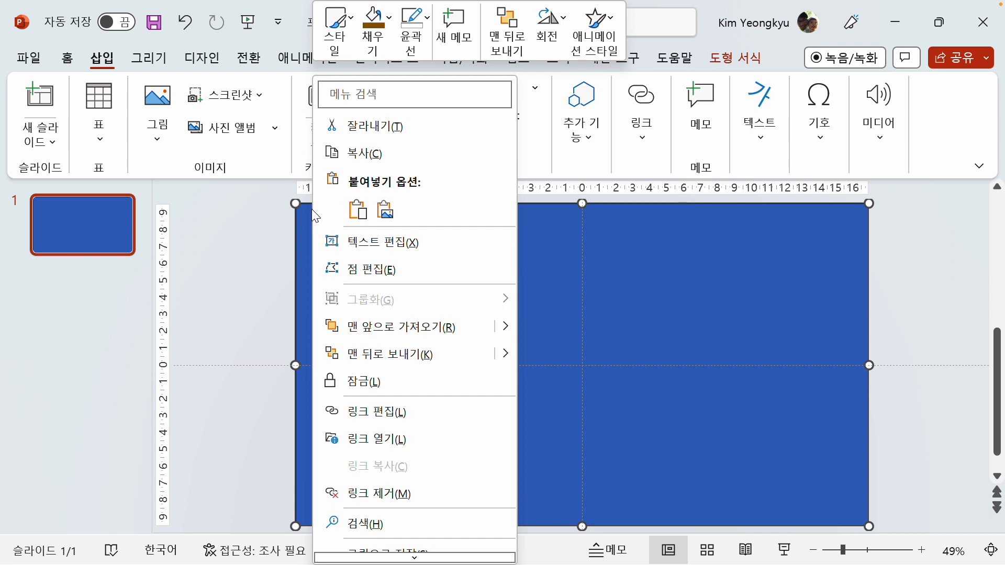
left_click(396, 360)
left_click(224, 295)
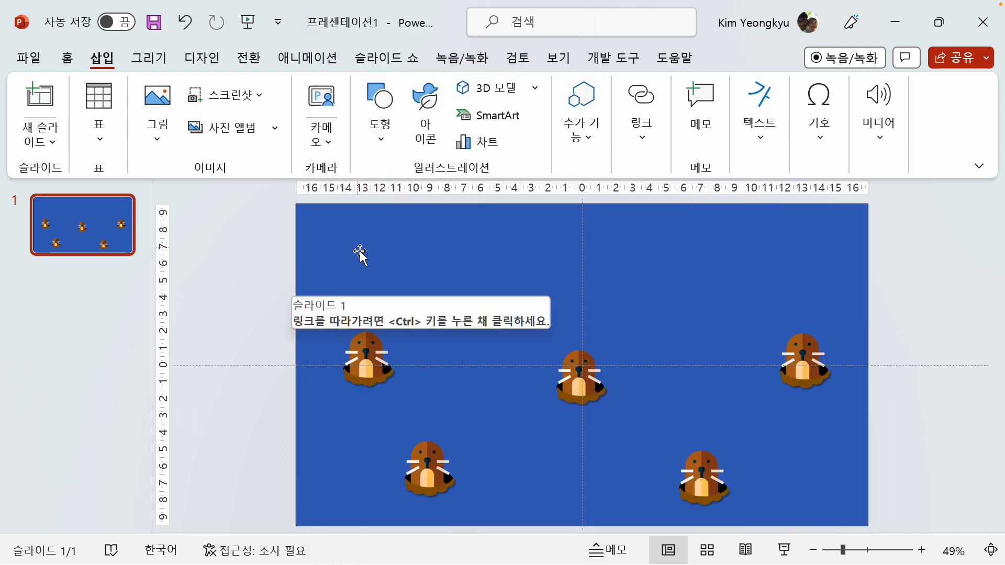
Fill the full-slide background rectangle with the recently used dark yellow (진한 노랑) brown
left_click(327, 213)
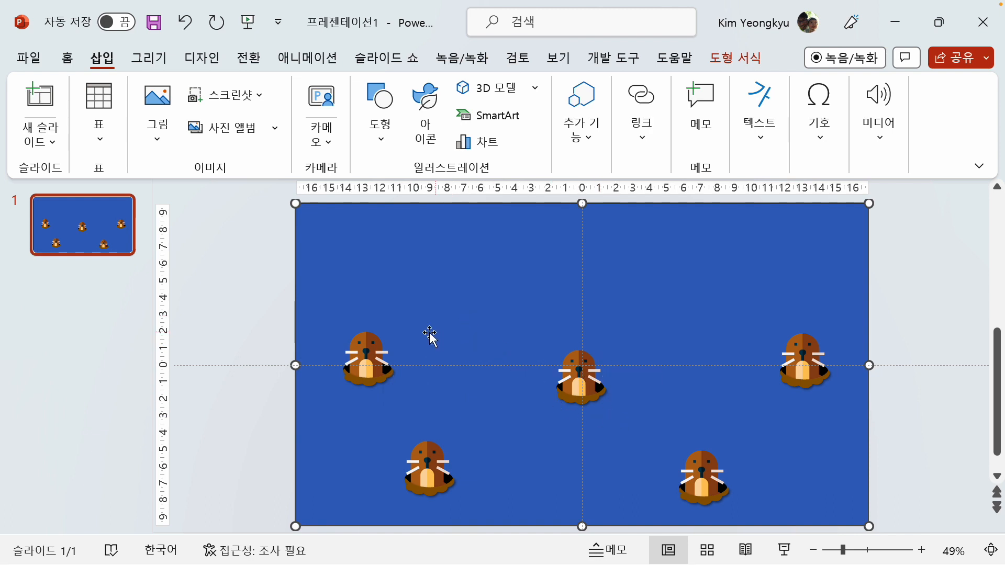
left_click(735, 57)
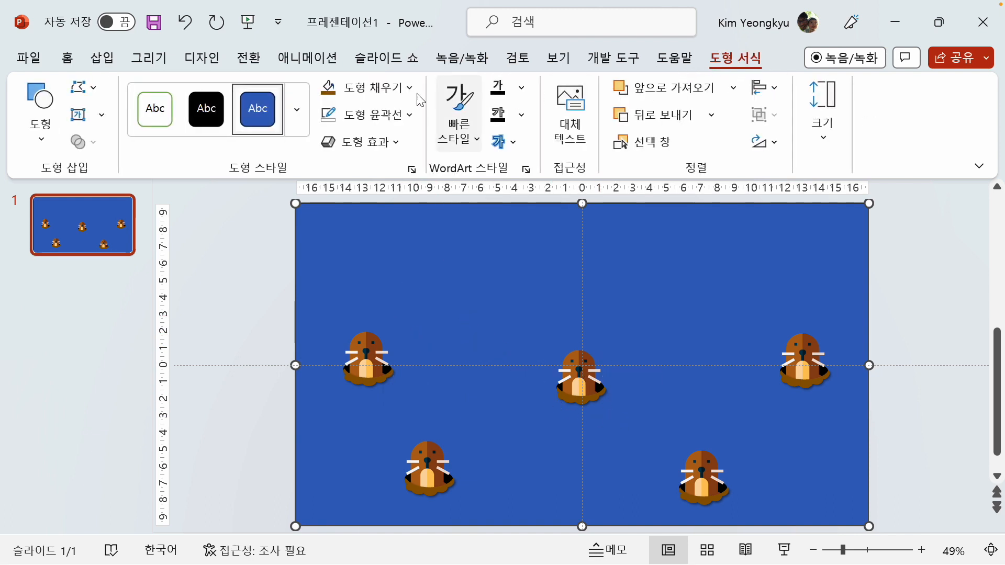
left_click(411, 96)
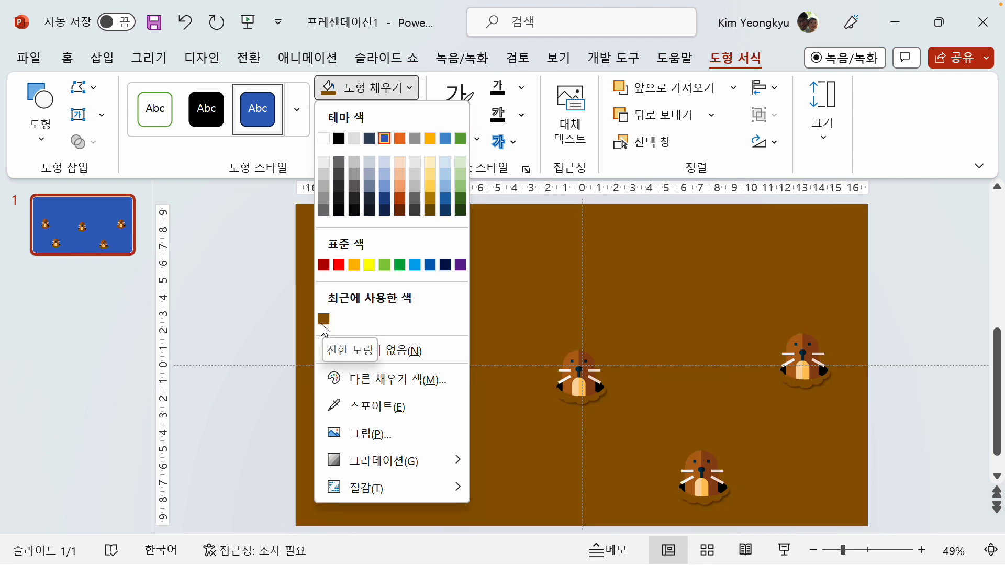
left_click(323, 319)
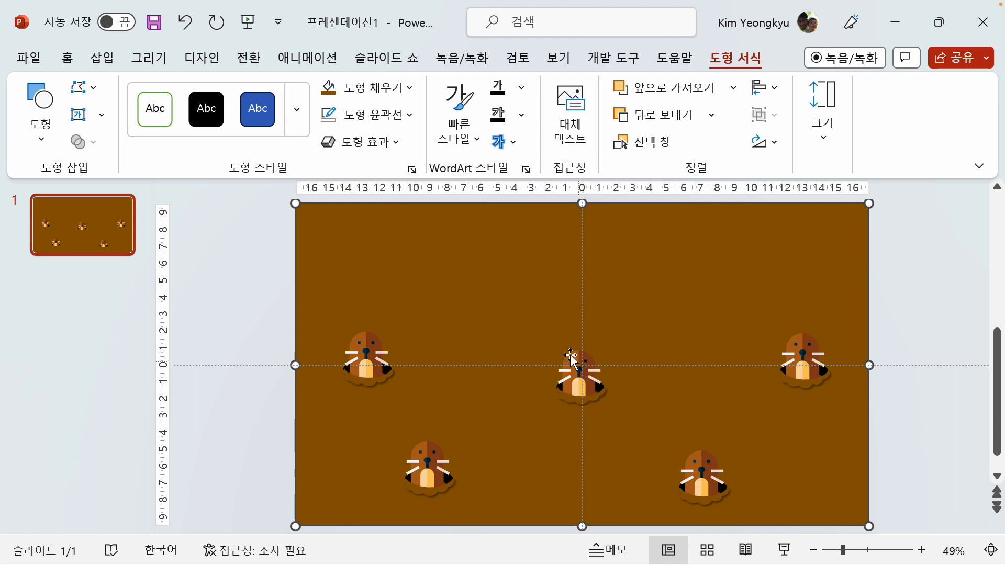
Change the background rectangle's fill to a bright orange from the standard colour palette
left_click(411, 88)
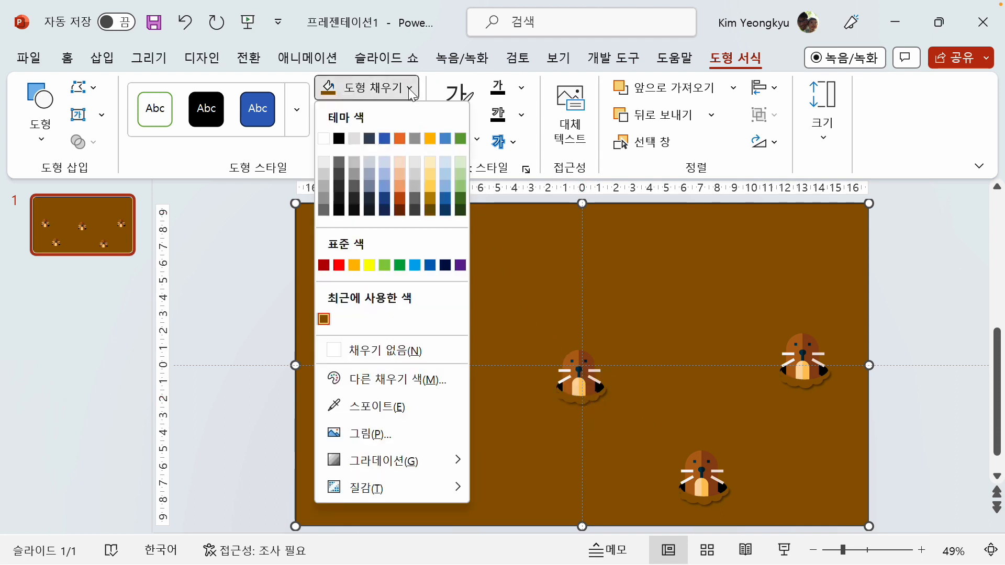
left_click(429, 381)
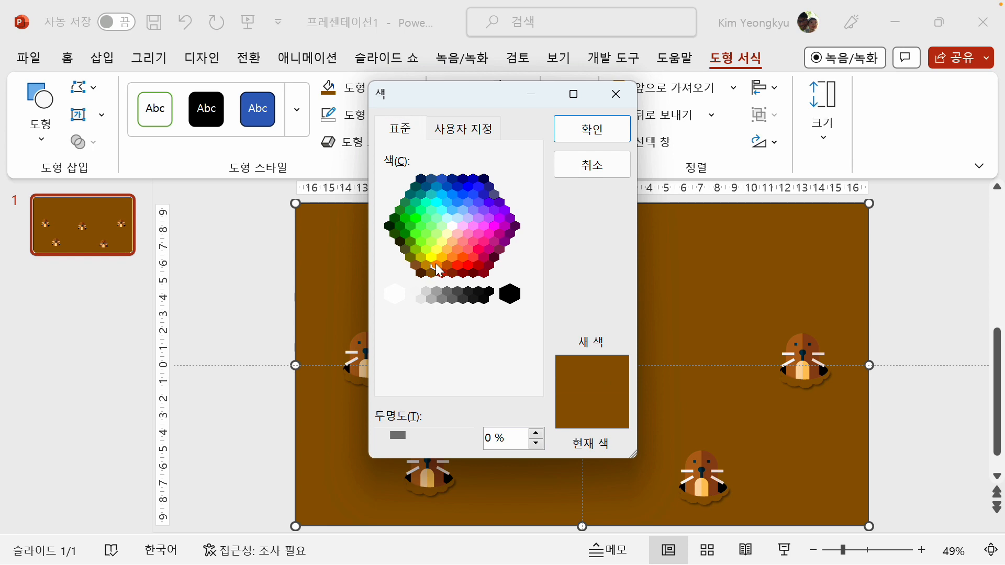
left_click(437, 266)
left_click(588, 135)
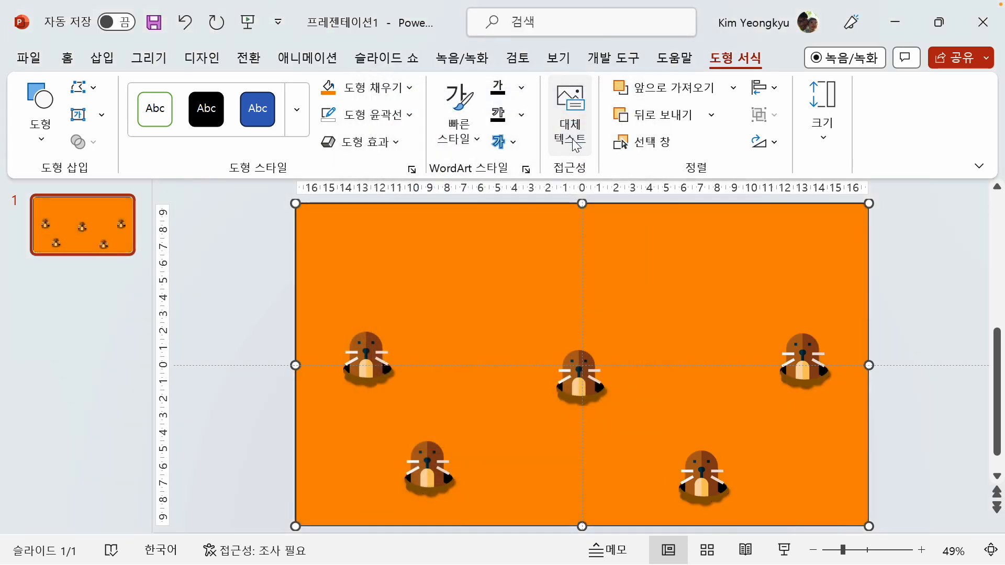
Recolour the background rectangle with a custom golden orange, brightened from the standard dark gold, and deselect it
left_click(410, 88)
left_click(406, 378)
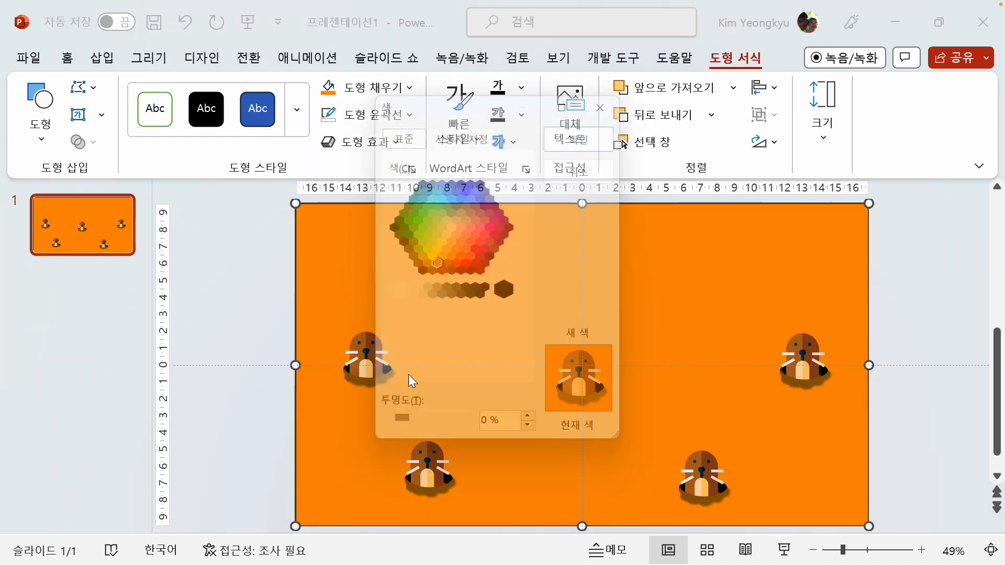
left_click(427, 266)
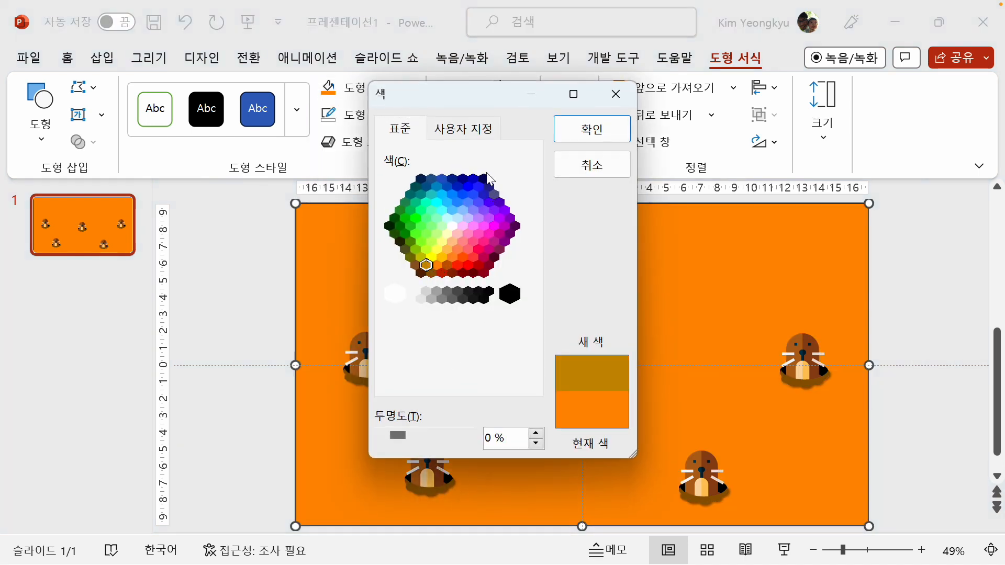
left_click(463, 129)
left_click_drag(525, 214, 531, 210)
left_click(581, 130)
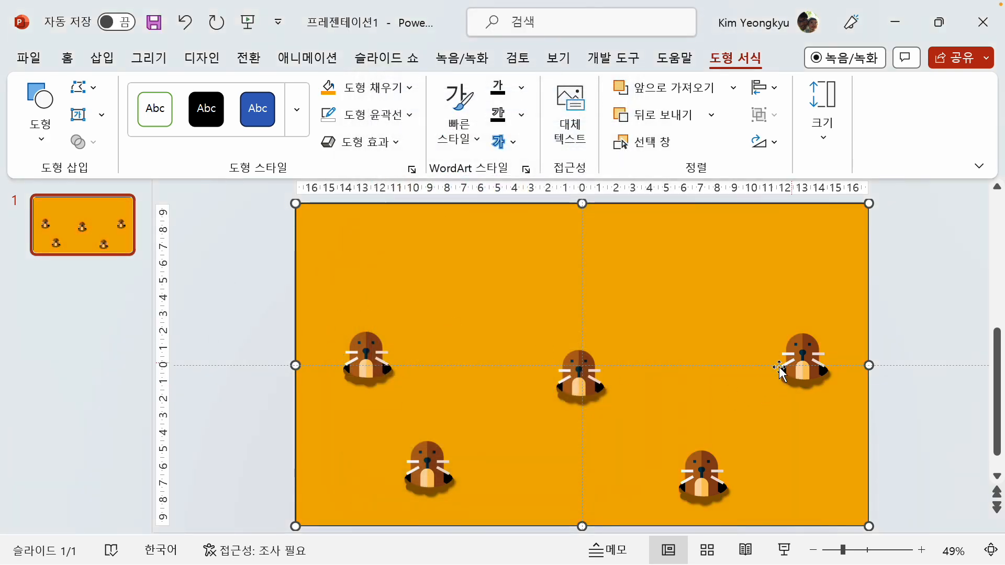
left_click(242, 291)
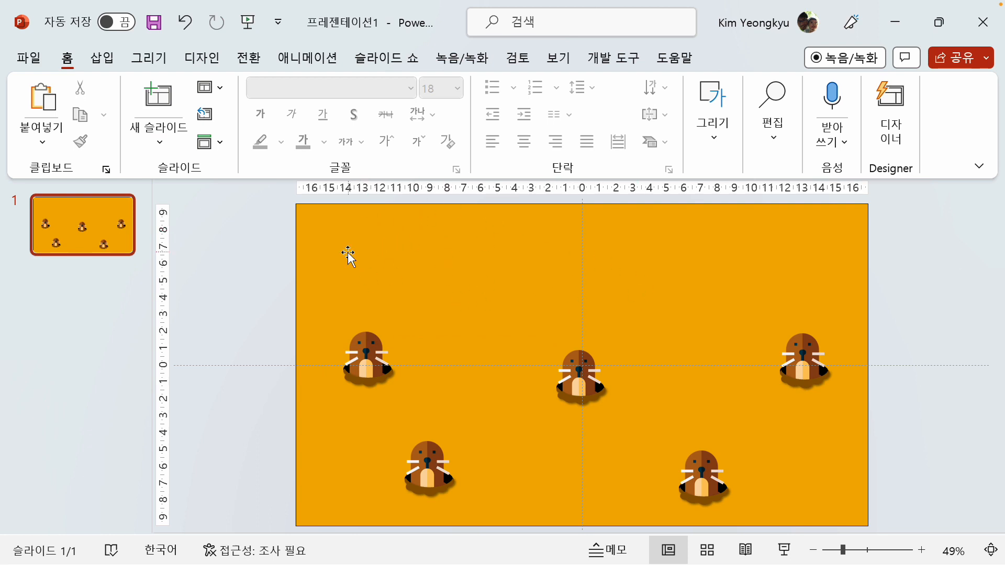
Add a text box about 19 cm wide in the slide's upper-left area reading "나 잡아봐라~~~~~~!!!!"
left_click(102, 58)
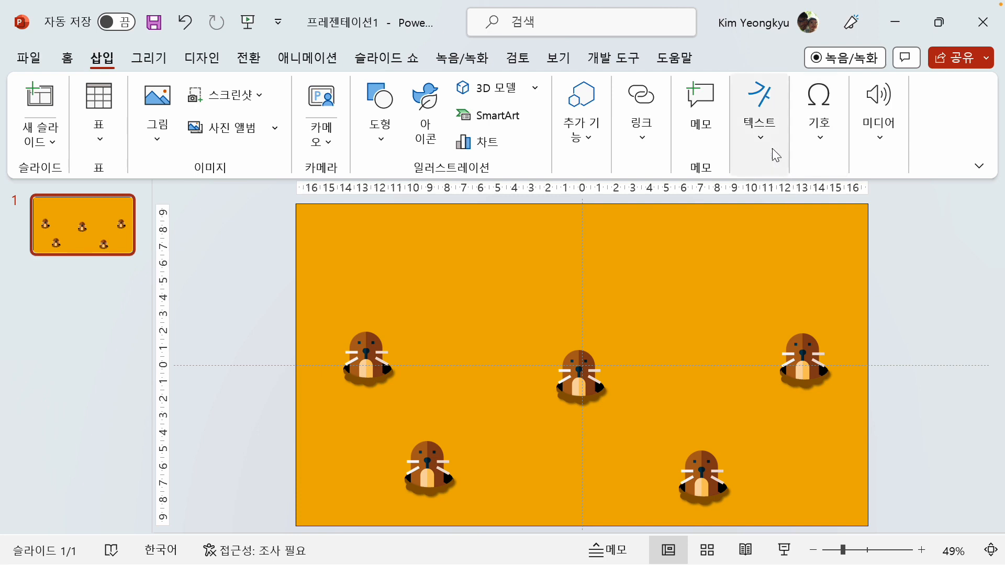
left_click(767, 132)
left_click(749, 199)
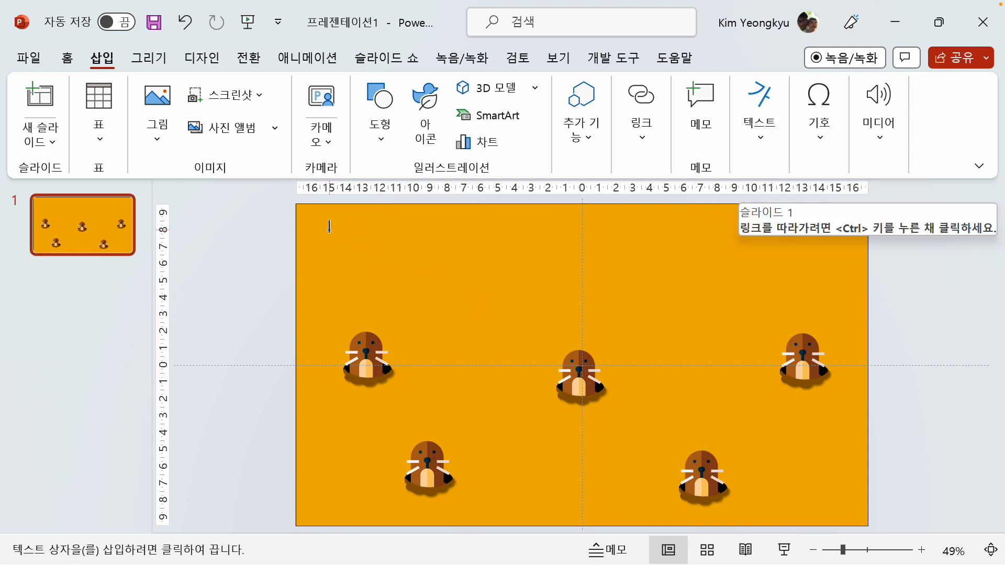
left_click_drag(329, 229, 647, 295)
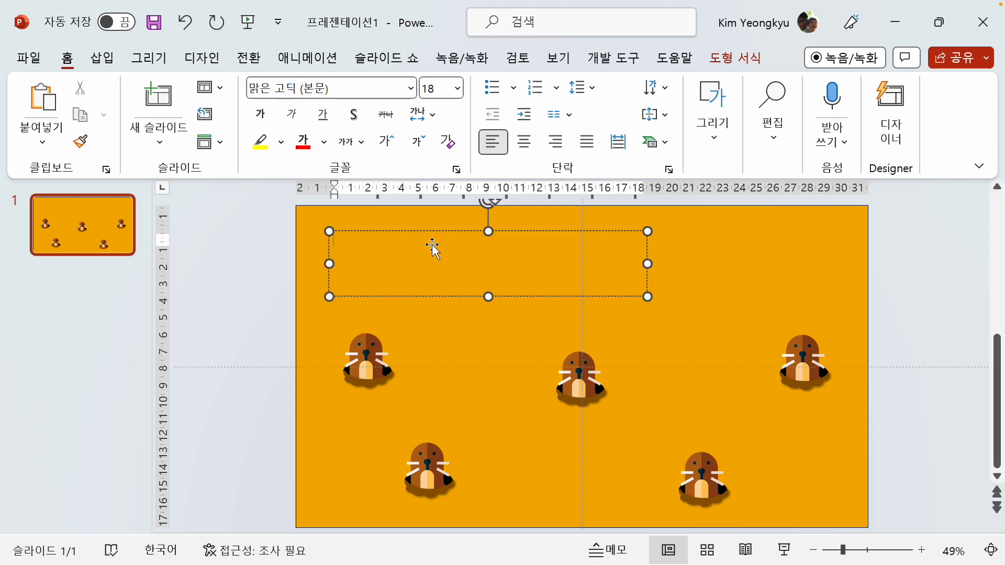
type("sk")
key("Hangul")
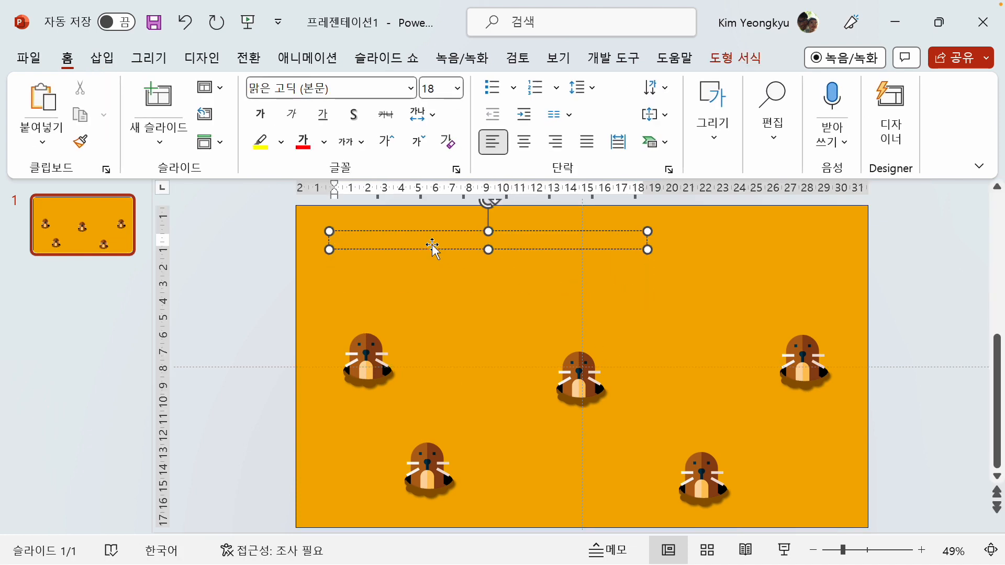
type("s")
key("BackSpace")
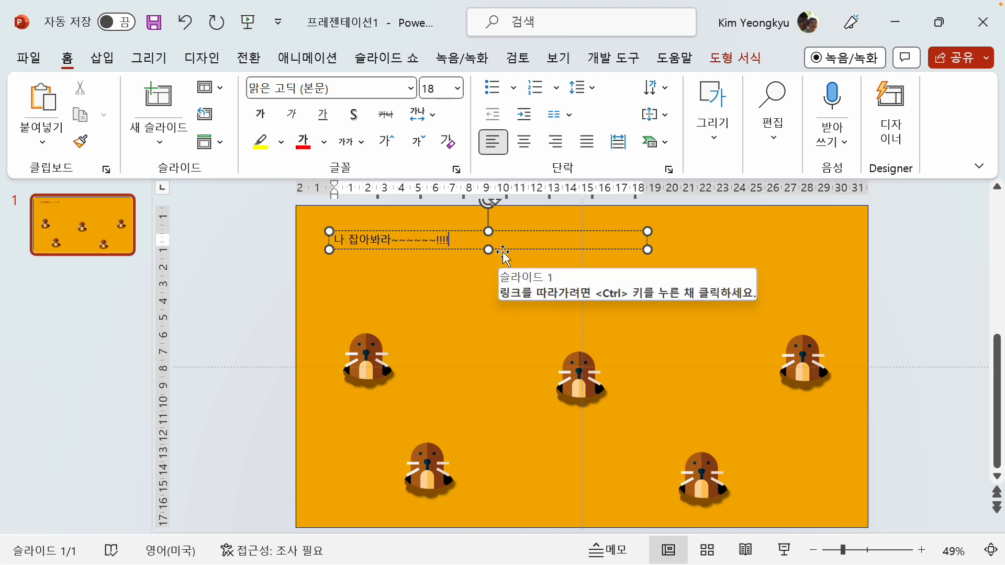
Enlarge the title text "나 잡아봐라~~~~~~!!!!" to a font size of 48
left_click(502, 253)
left_click(507, 250)
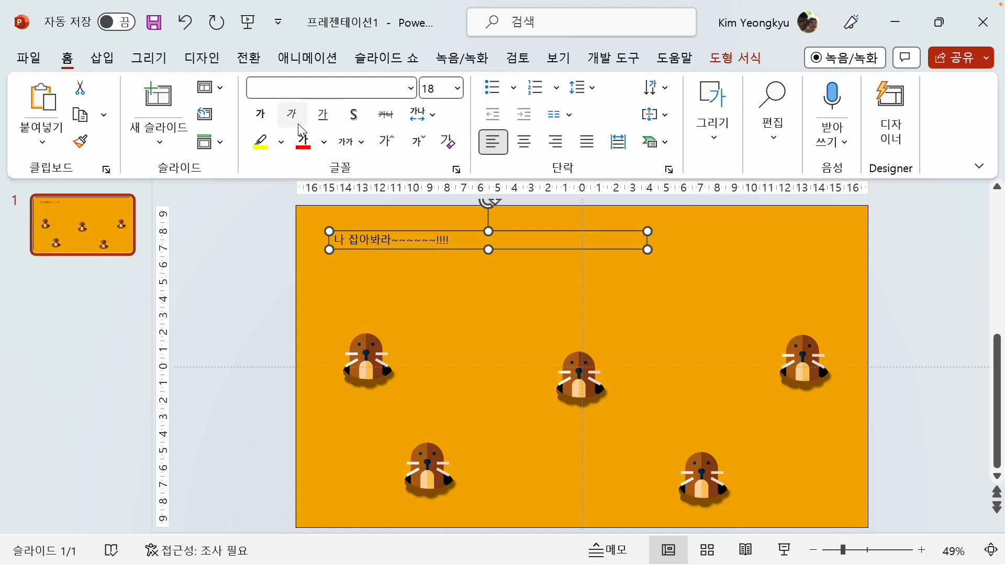
left_click(385, 144)
left_click(385, 144)
left_click(386, 144)
left_click(385, 143)
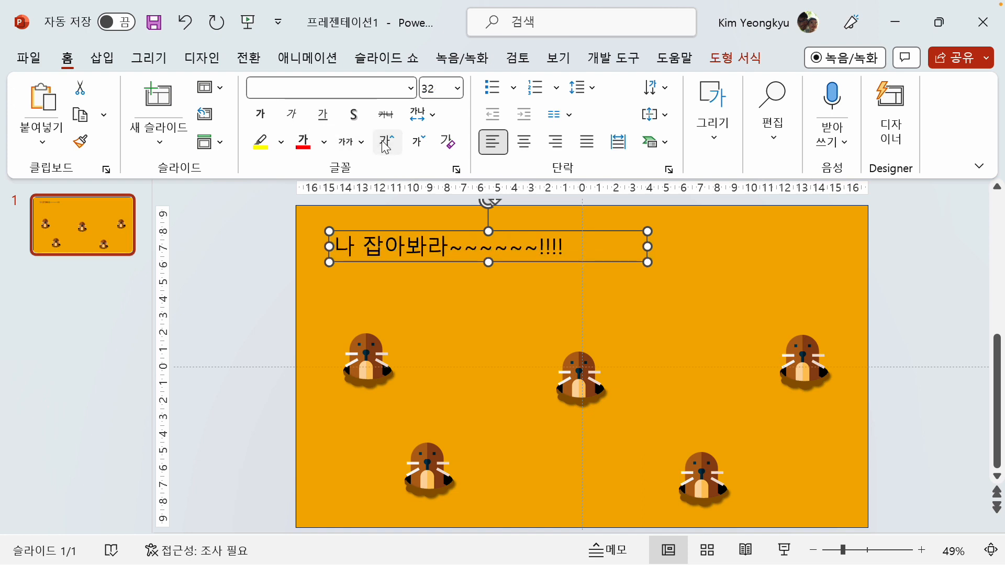
left_click(386, 144)
left_click(385, 144)
left_click(386, 144)
left_click(386, 144)
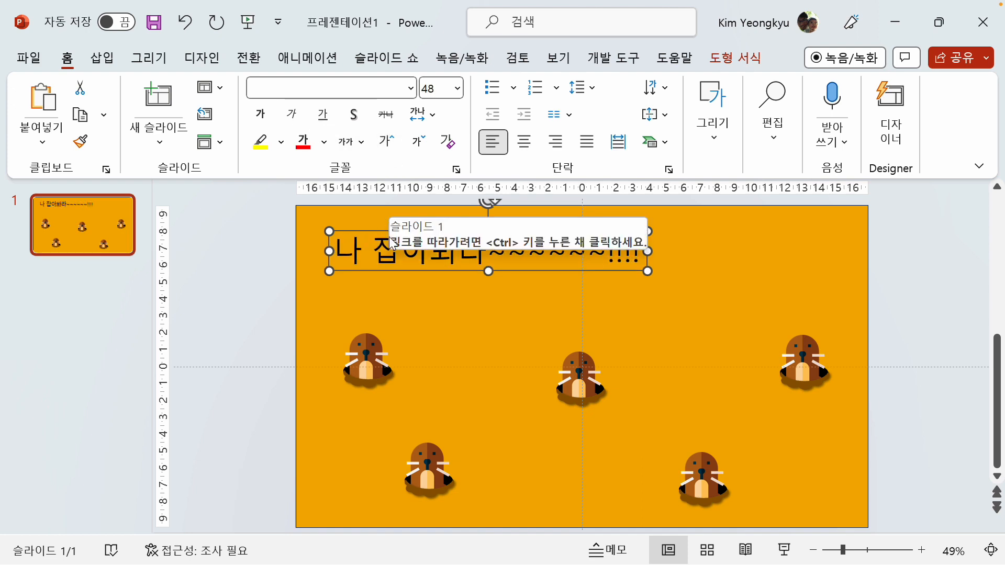
Make the title text bold and colour it white
left_click(261, 115)
left_click(324, 142)
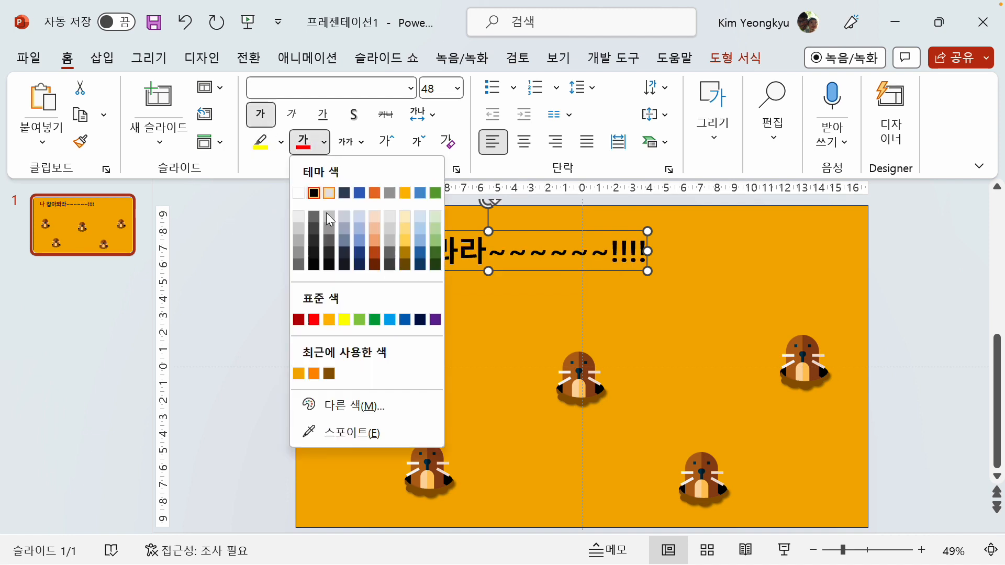
left_click(294, 196)
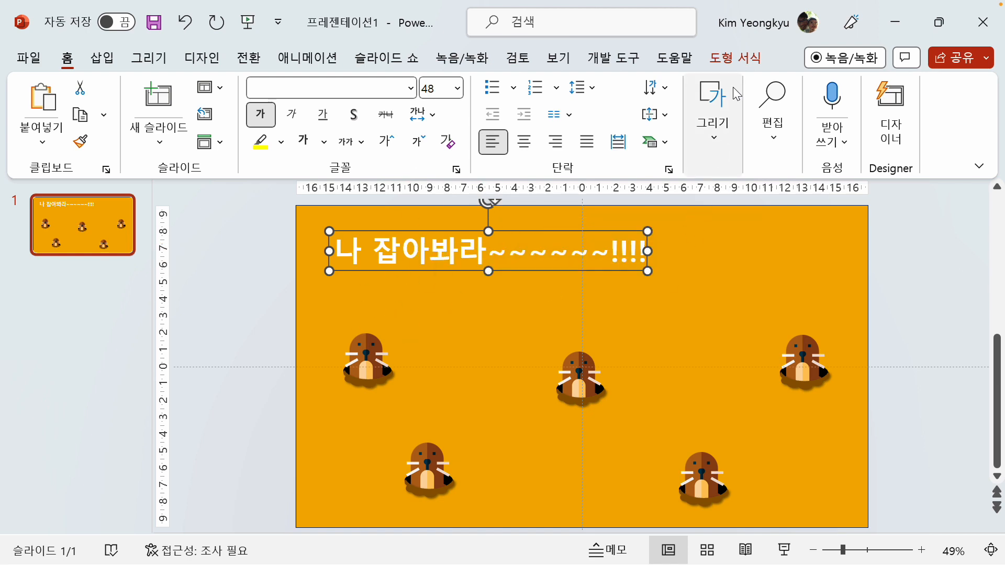
Apply a warp (휘기) transform that tapers the title toward its right end, and stretch the text box downward to just above the moles
left_click(734, 62)
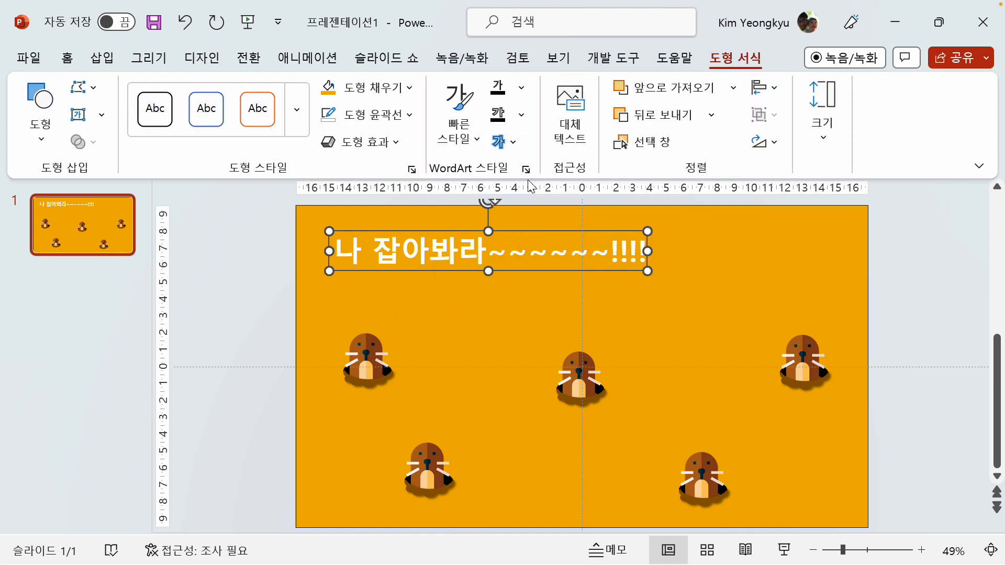
left_click(516, 146)
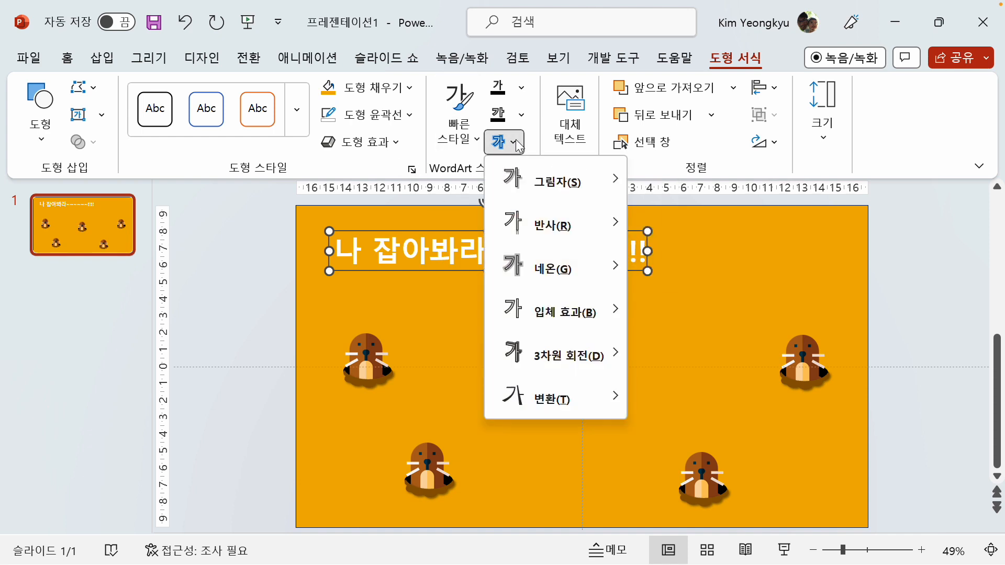
mouse_move(557, 408)
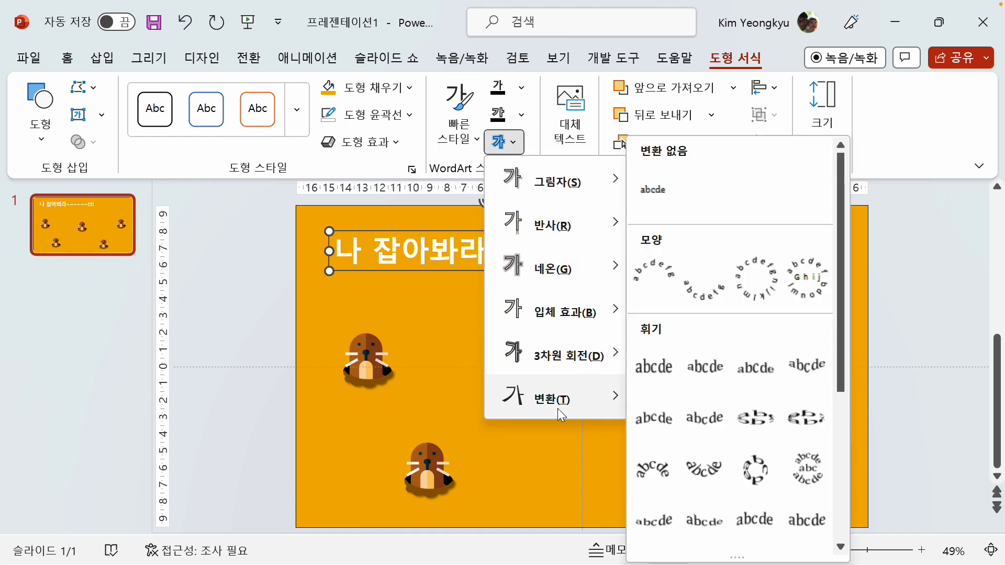
scroll(714, 421, "down", 3)
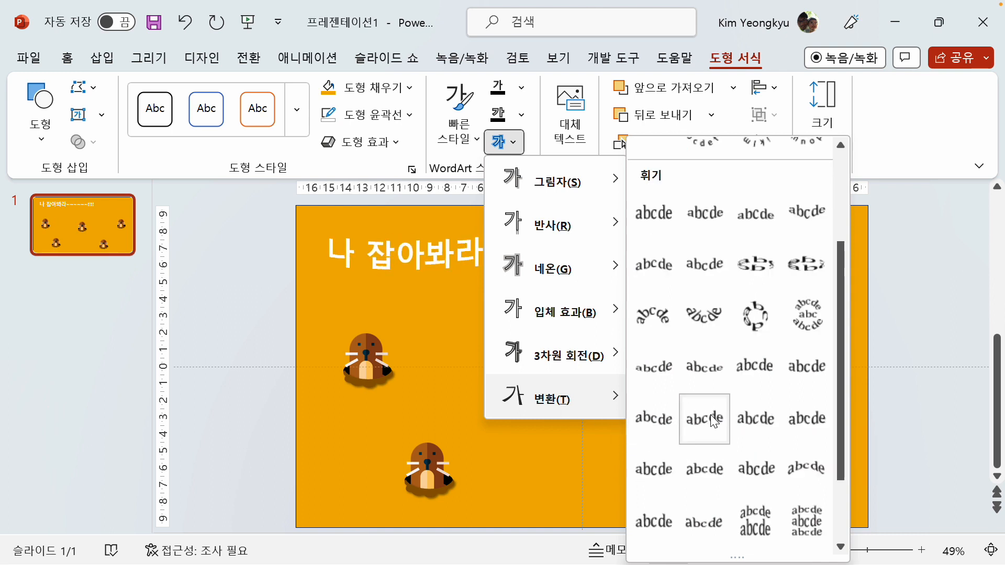
left_click(706, 378)
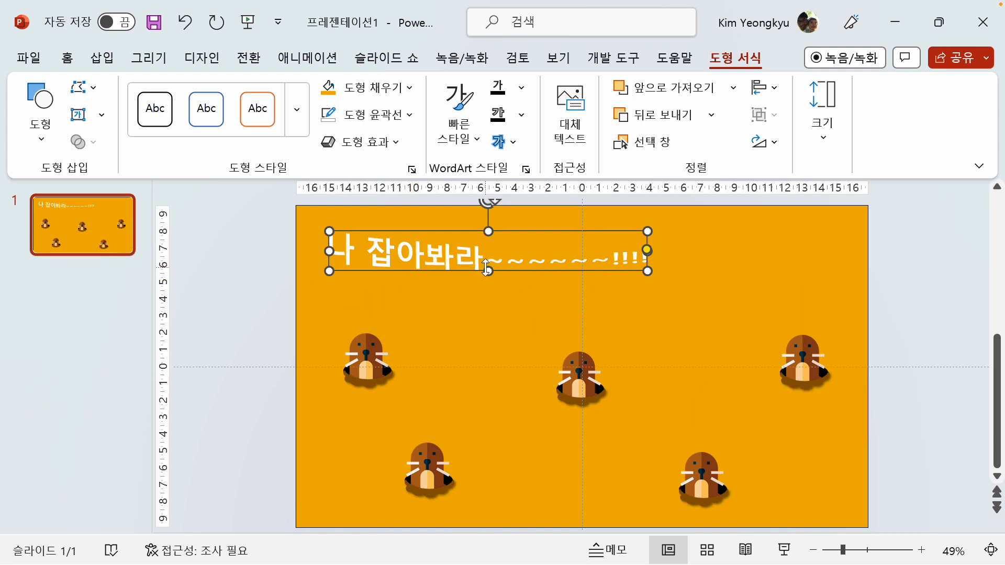
left_click_drag(487, 270, 485, 303)
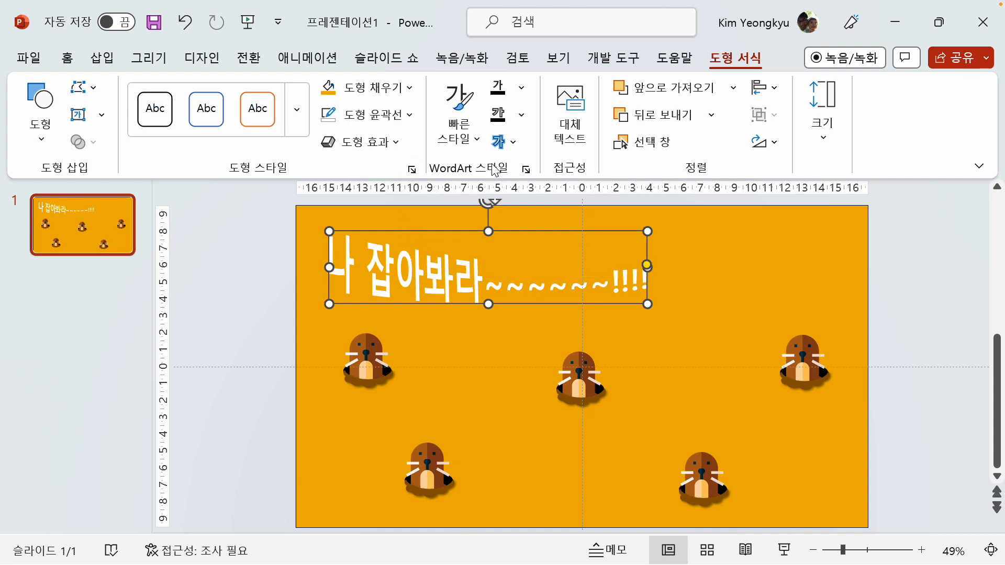
Apply the first outer shadow (바깥쪽) preset to the title text and deselect the text box
left_click(516, 144)
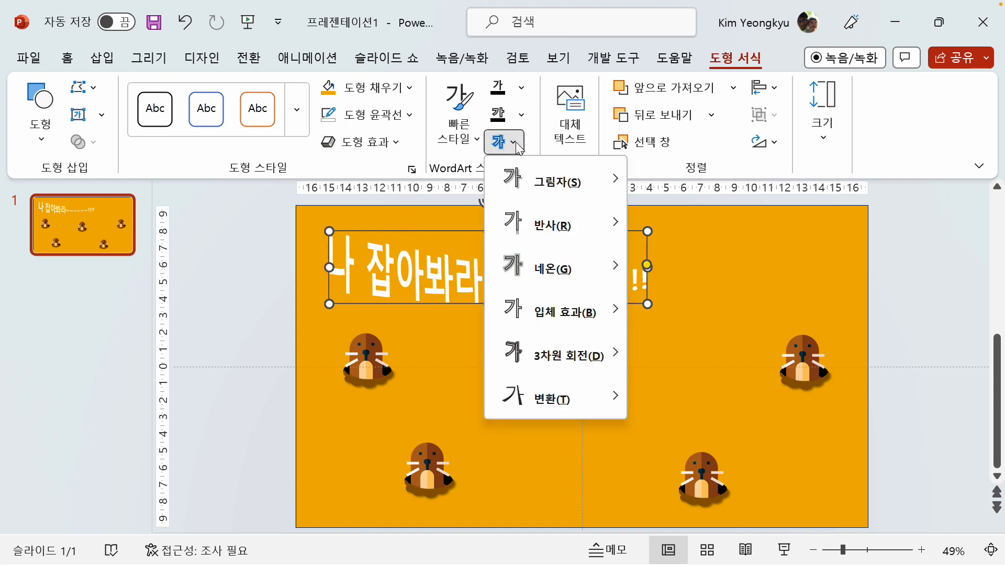
mouse_move(568, 184)
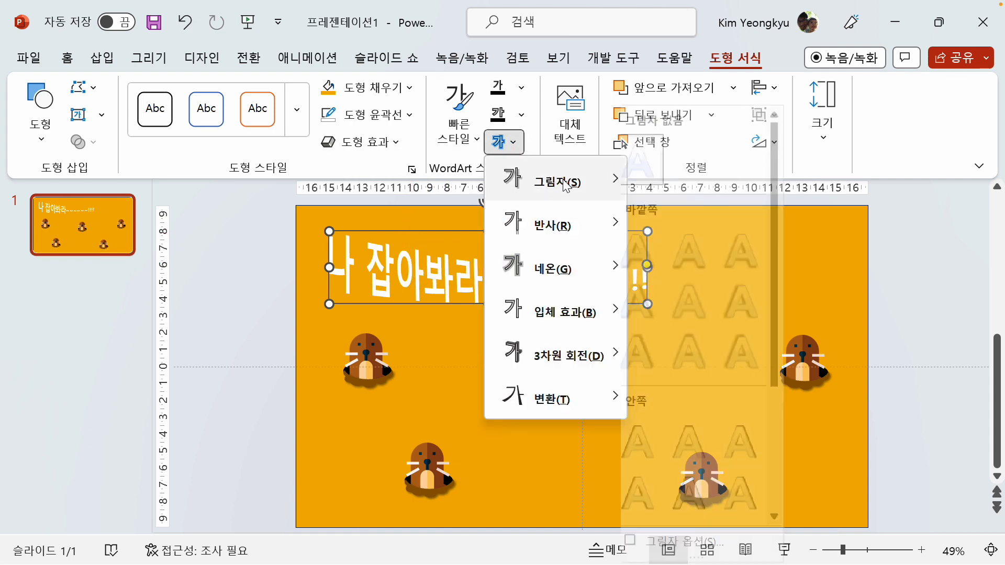
left_click(637, 251)
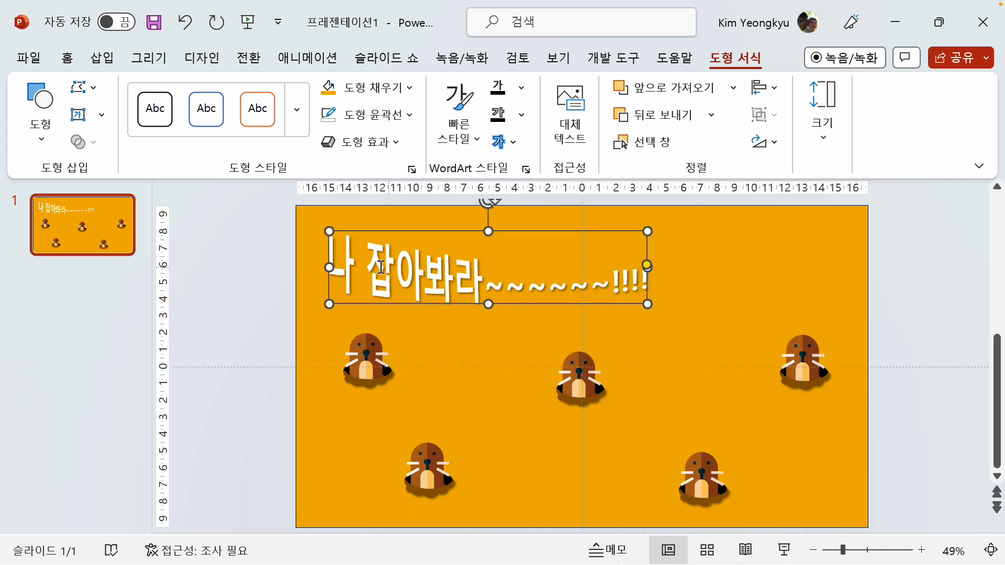
left_click(219, 303)
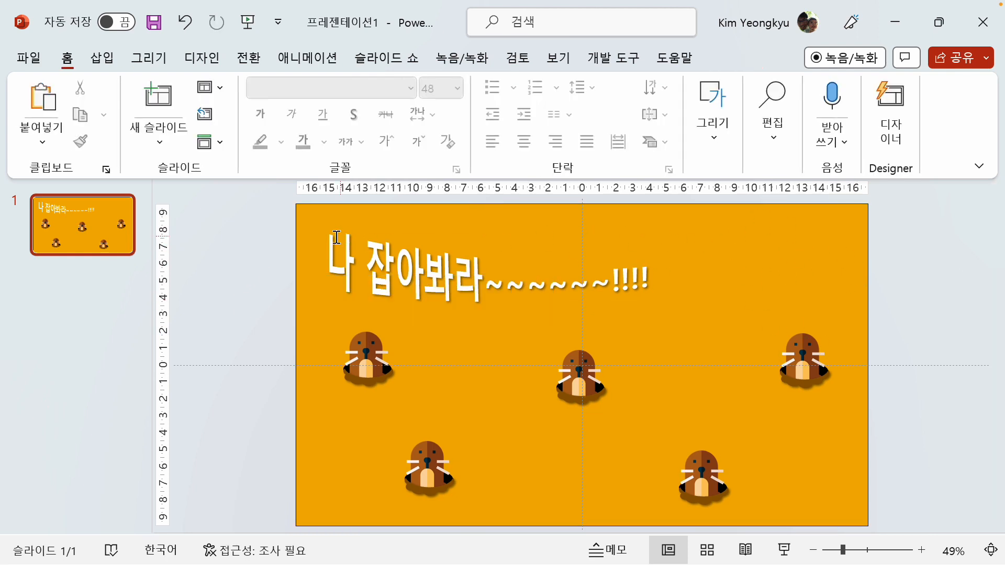
left_click(299, 239)
left_click(255, 252)
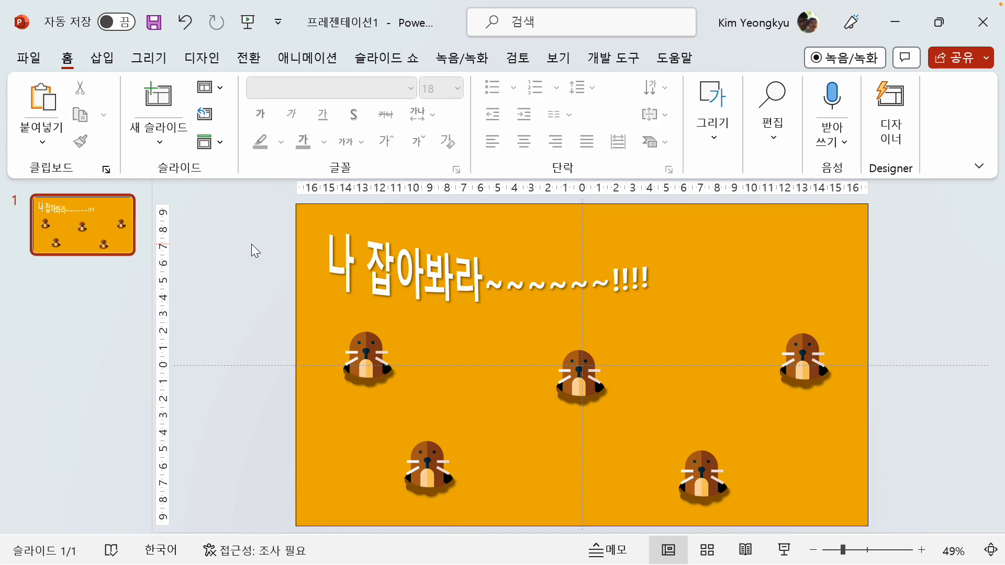
Add a text box about 10 cm wide in the slide's upper-right corner with the two-line text "보물을 지키는 / 두더지 잡기", centre-aligned
left_click(101, 63)
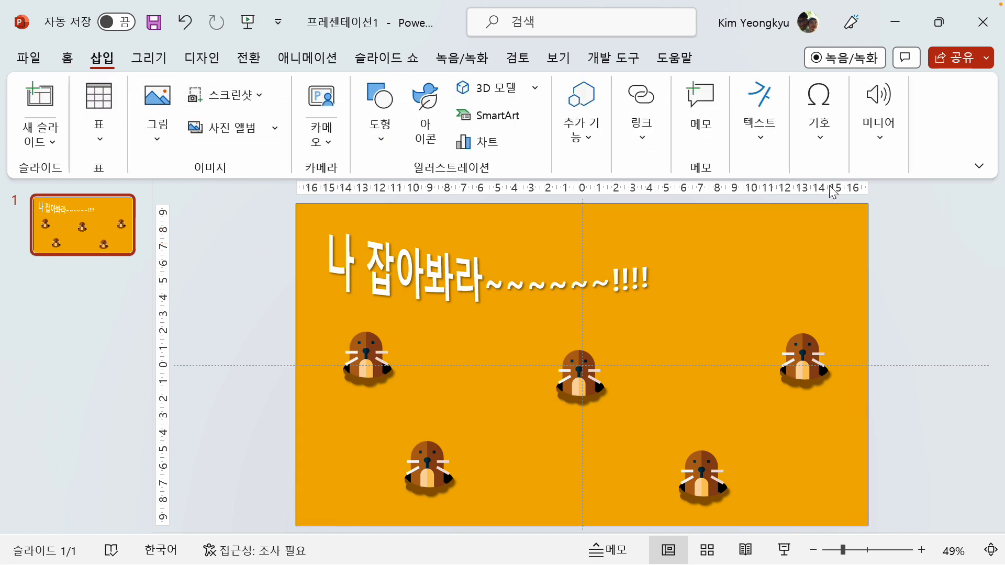
left_click(761, 130)
left_click(749, 213)
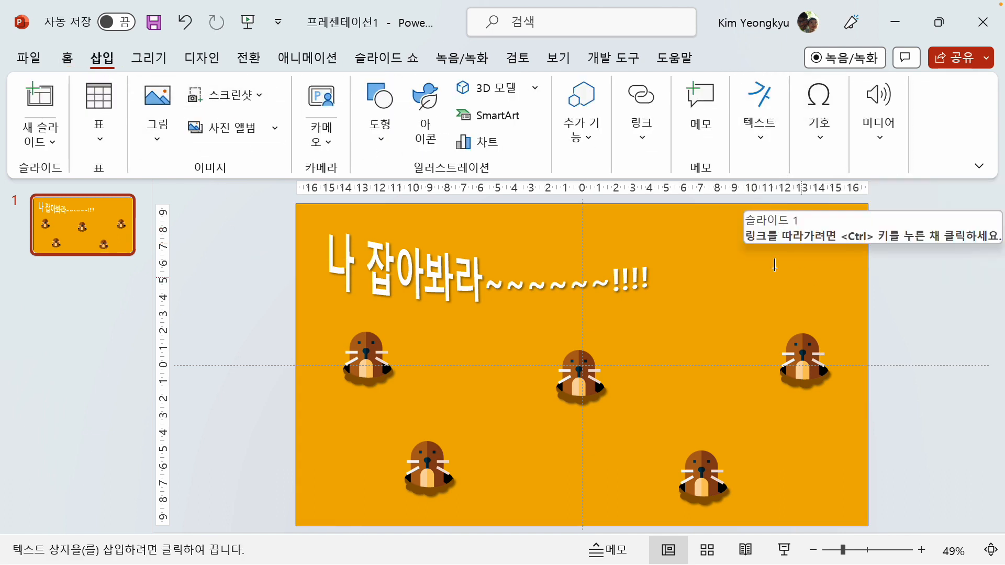
left_click_drag(684, 231, 852, 310)
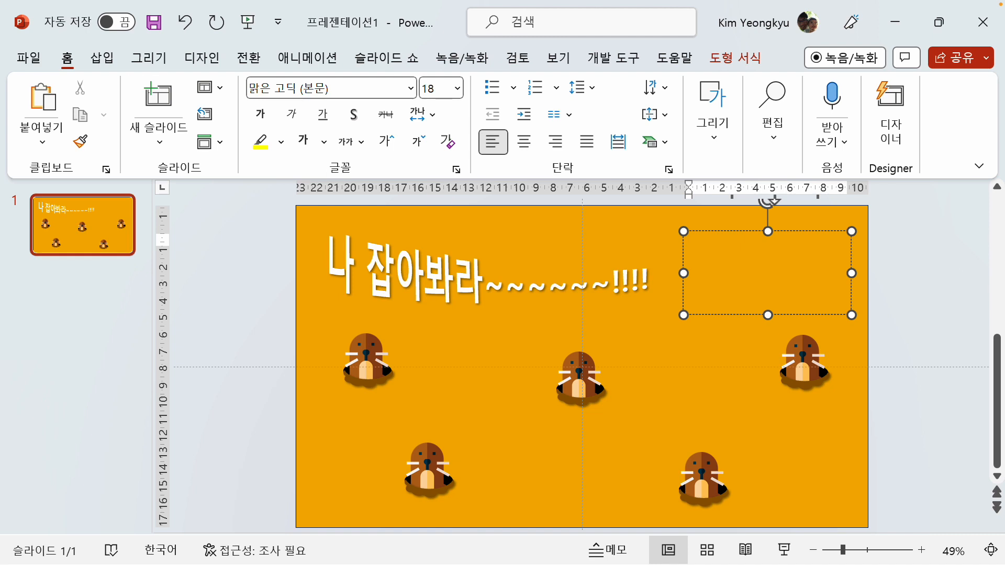
type("보물을 지키는 두더지 잡기")
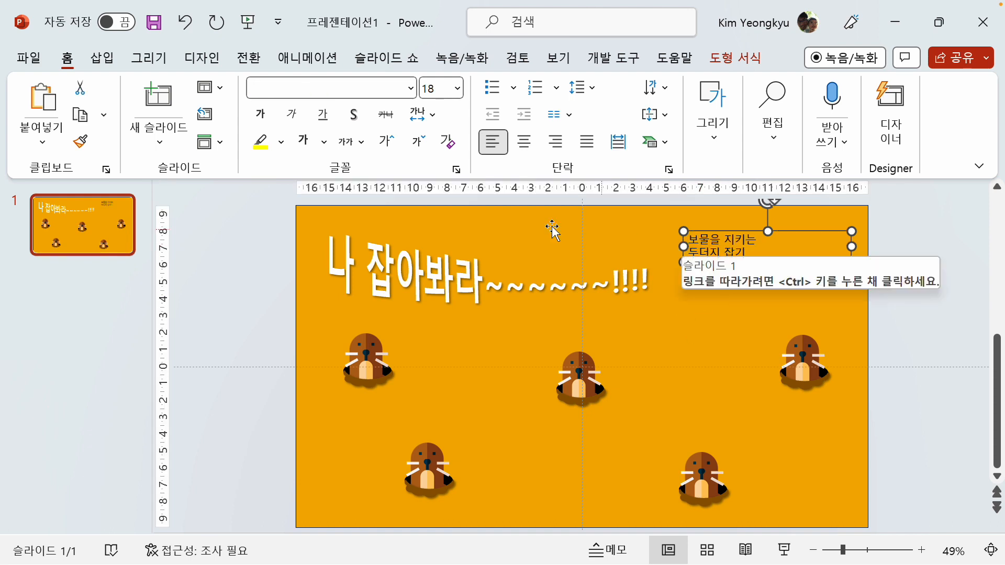
left_click(532, 146)
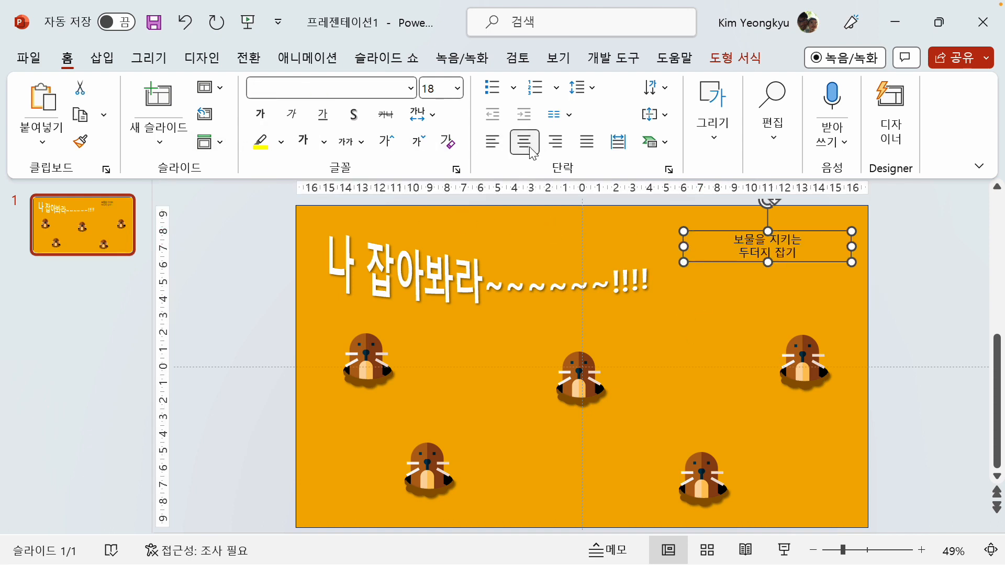
Set the upper-right "보물을 지키는 / 두더지 잡기" text to 40 pt, white and bold
left_click(387, 146)
left_click(387, 146)
left_click(387, 147)
left_click(388, 146)
left_click(387, 147)
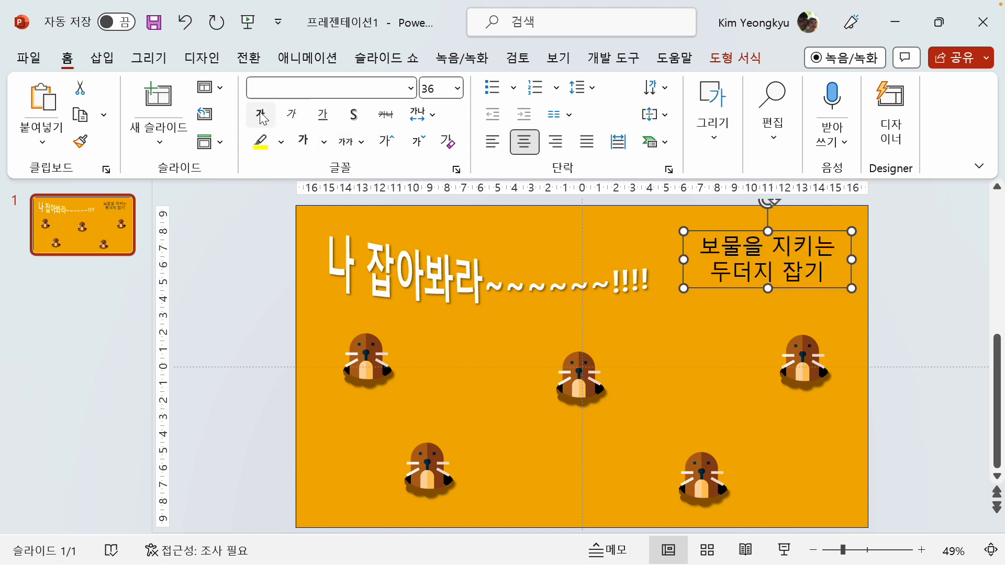
left_click(304, 145)
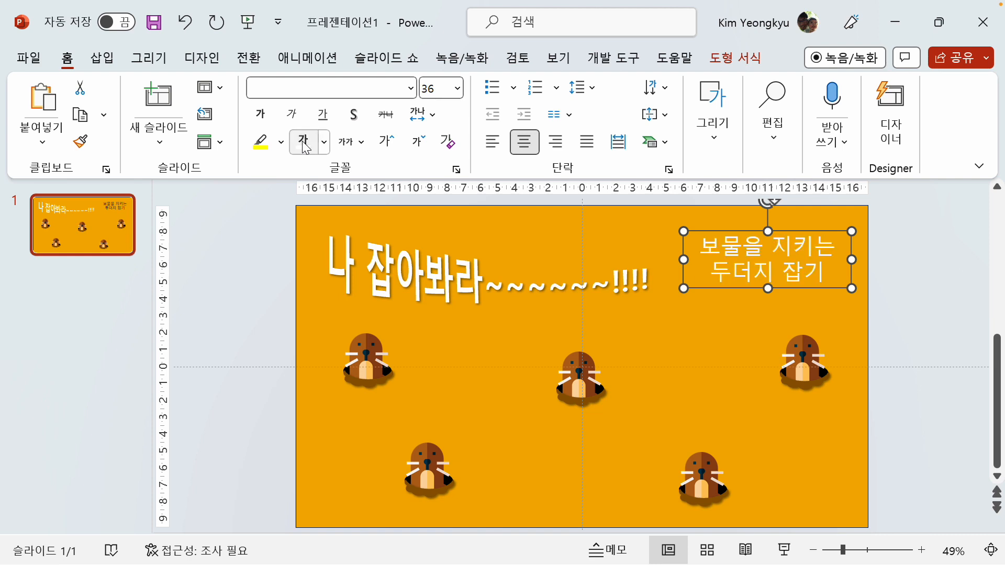
left_click(261, 114)
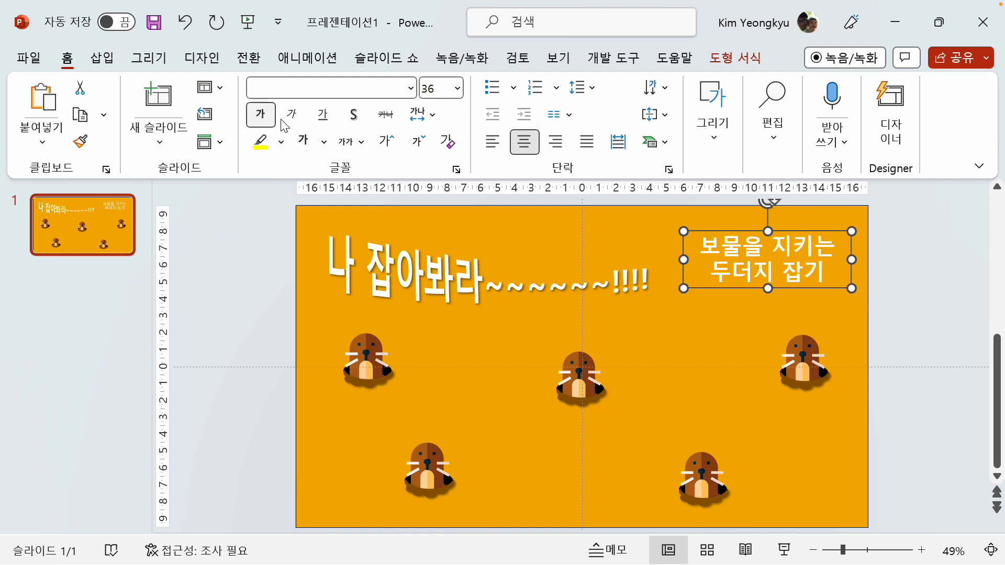
left_click(387, 144)
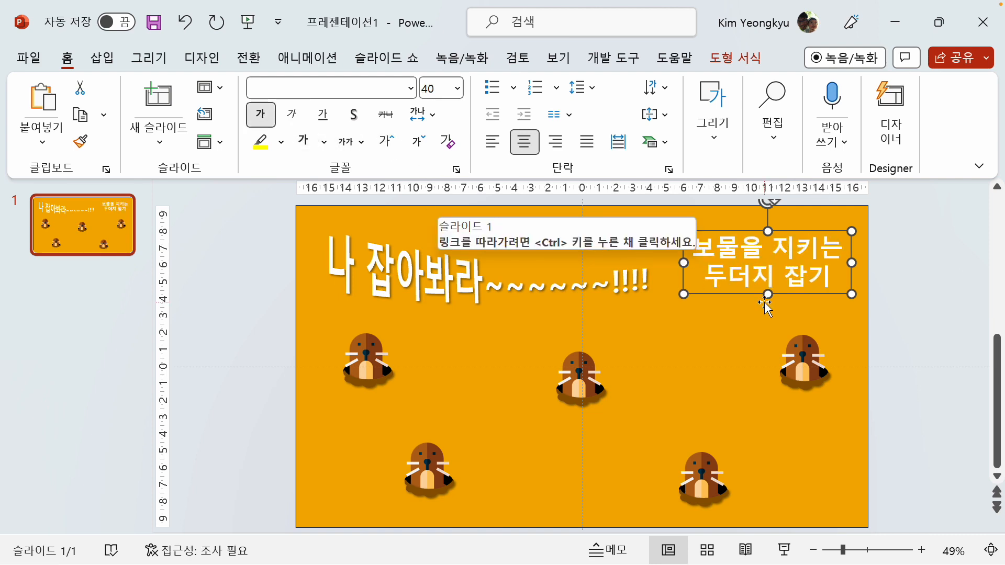
Fill the "보물을 지키는 / 두더지 잡기" text box with black, move it slightly down and left on the slide, and deselect it
left_click(743, 60)
left_click(413, 93)
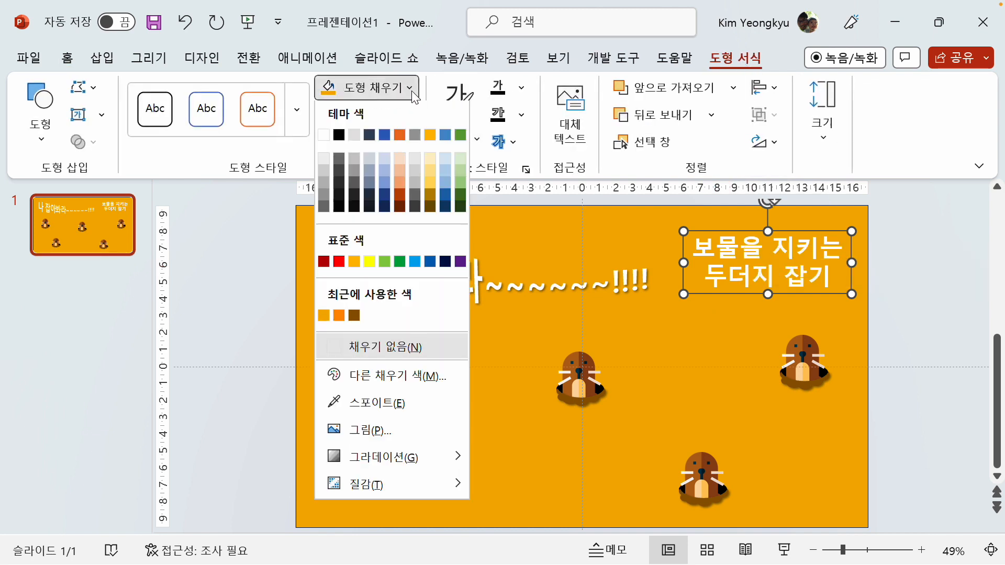
left_click(341, 137)
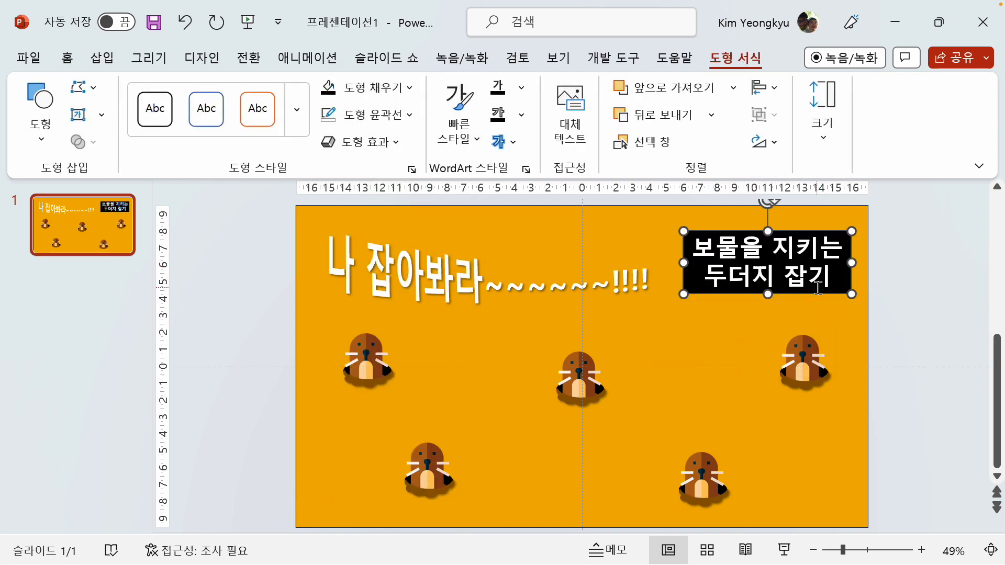
left_click_drag(810, 296, 808, 302)
left_click(285, 278)
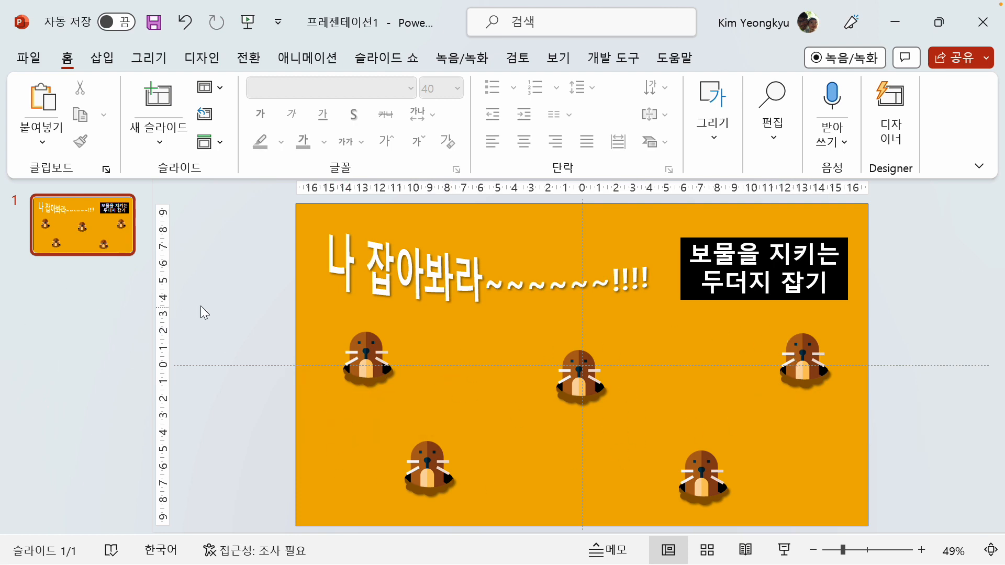
Select the thumbnail of slide 1
left_click(56, 218)
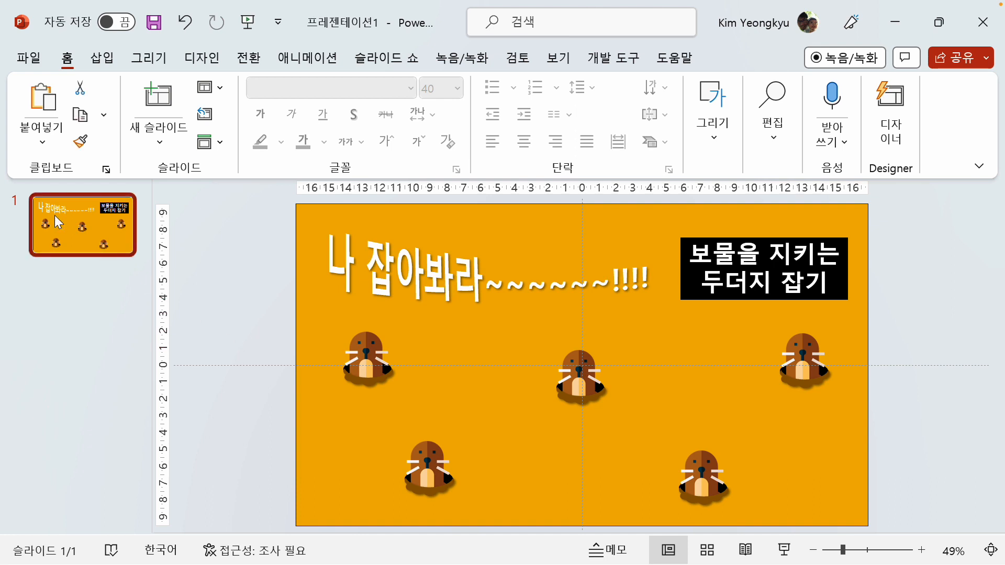
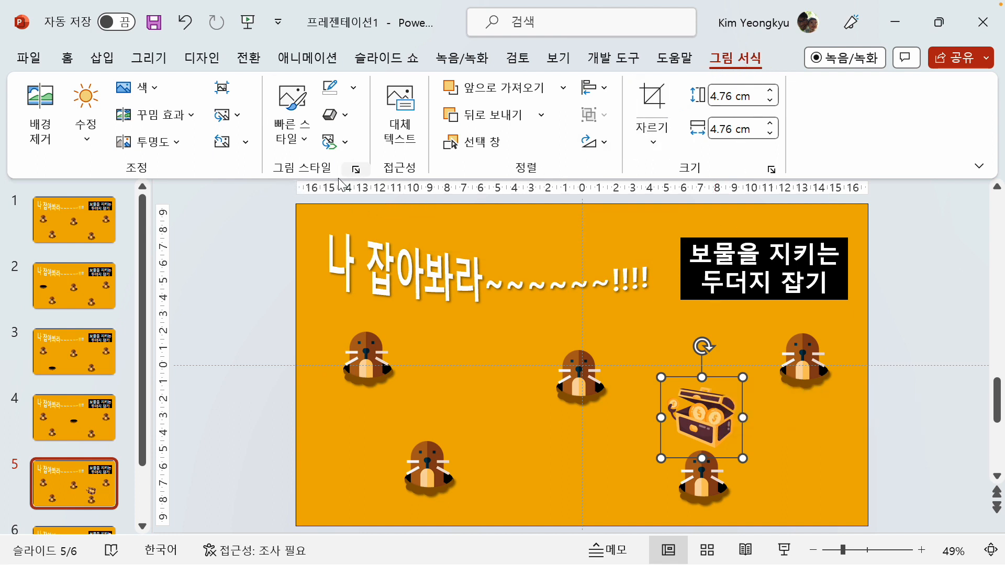
Apply the largest yellow glow variant to the treasure chest picture on slide 5
left_click(335, 115)
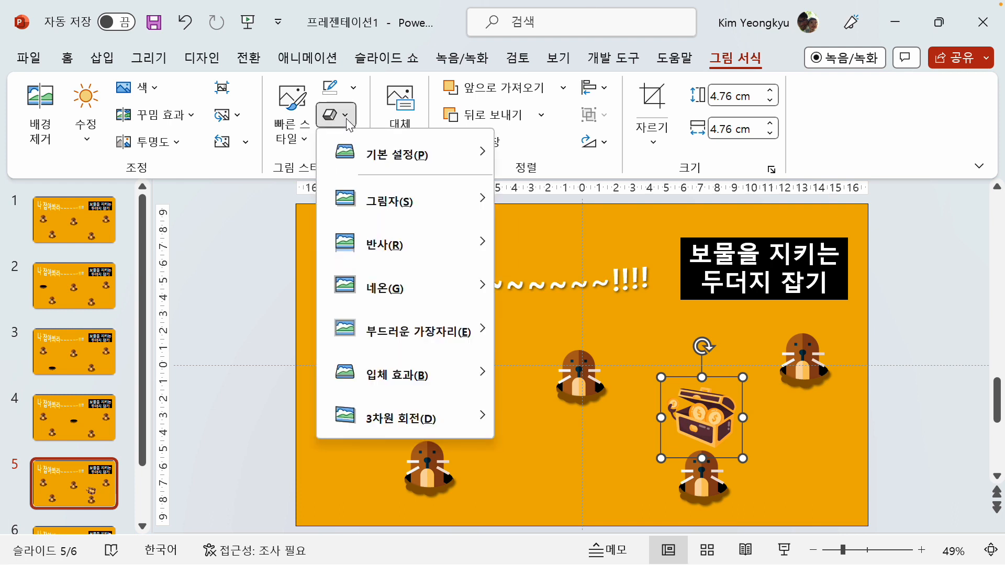
mouse_move(401, 288)
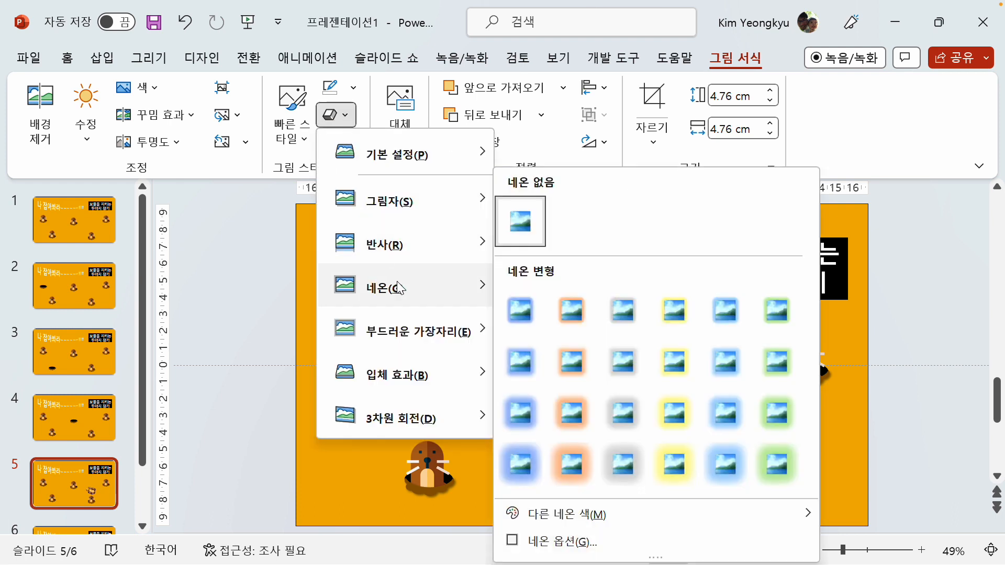
left_click(675, 461)
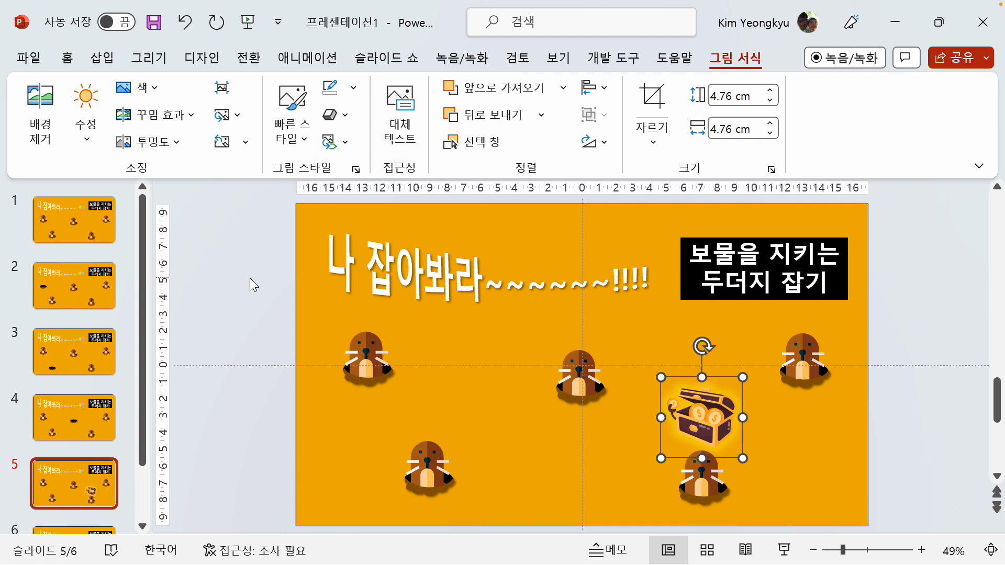
Show the list of the slide's animations and add the Pulse (펄스) emphasis animation to the treasure chest
left_click(303, 55)
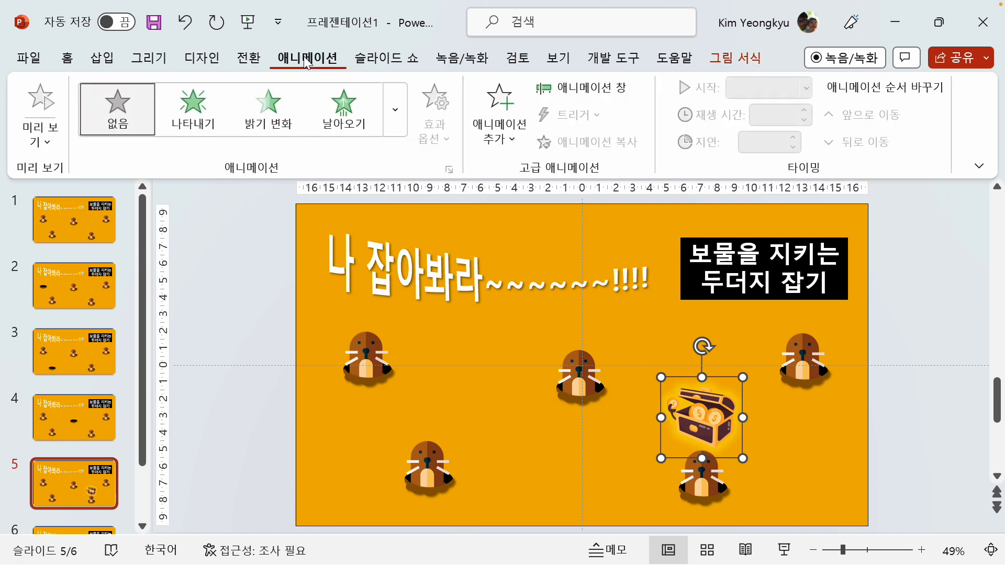
left_click(628, 88)
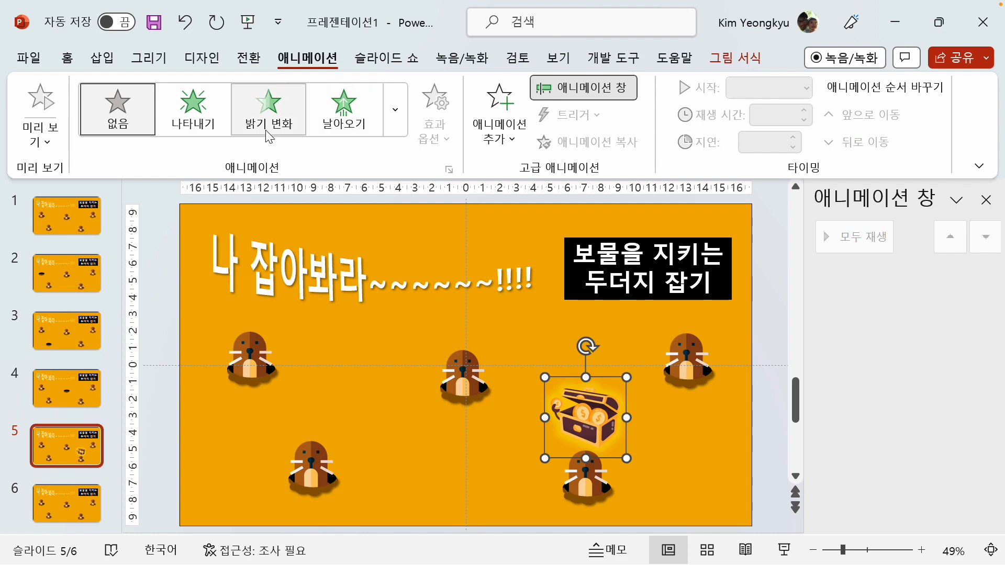
left_click(395, 125)
scroll(218, 271, "down", 6)
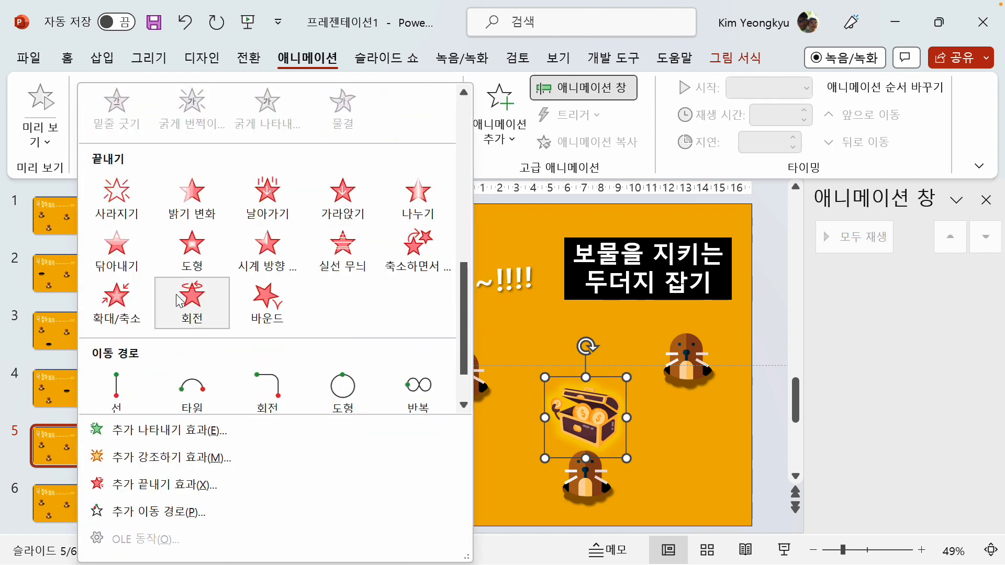
scroll(148, 274, "up", 5)
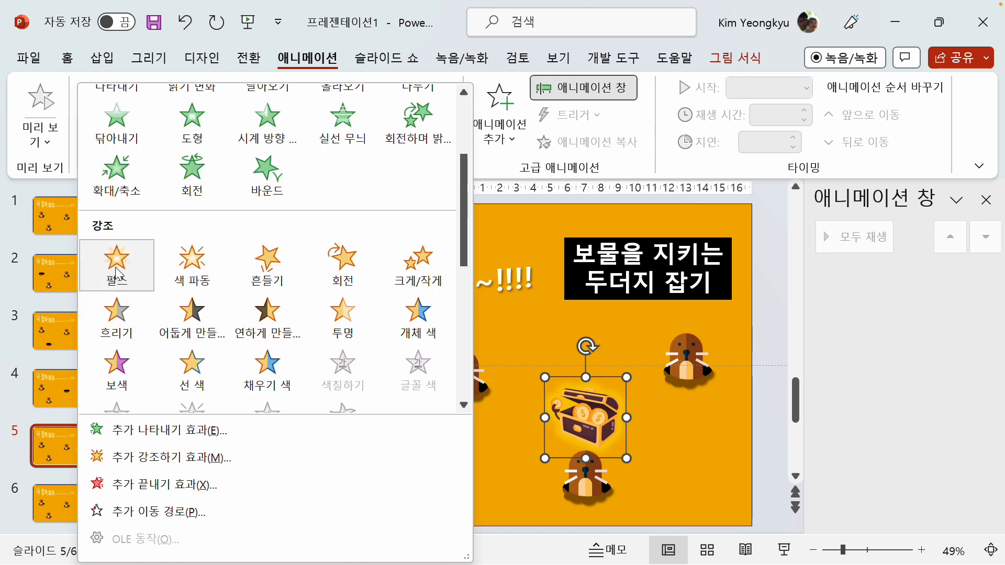
left_click(116, 264)
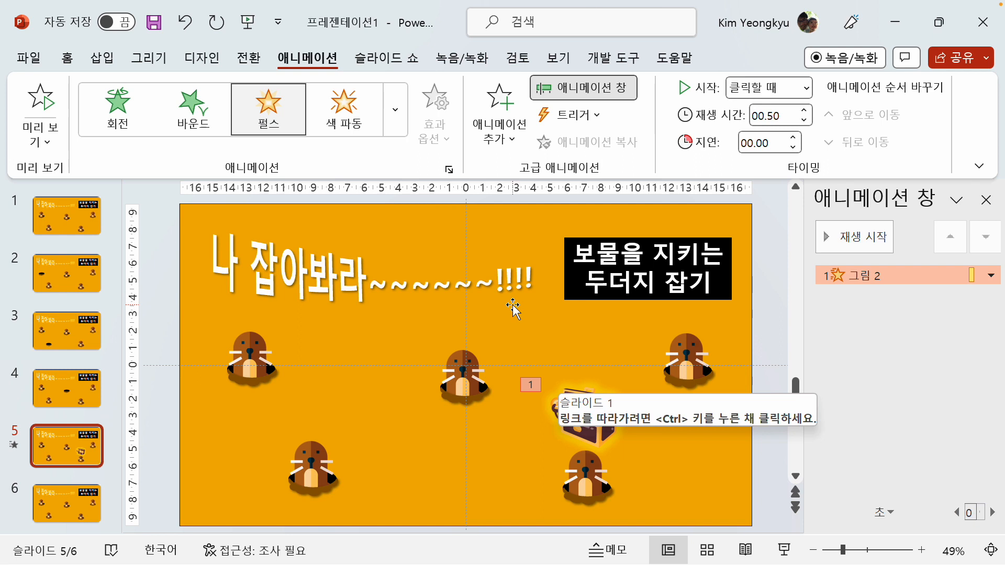
Set the chest's Pulse timing to start with the previous effect (이전 효과와 함께) and repeat until the end of the slide (슬라이드가 끝날 때까지)
right_click(864, 276)
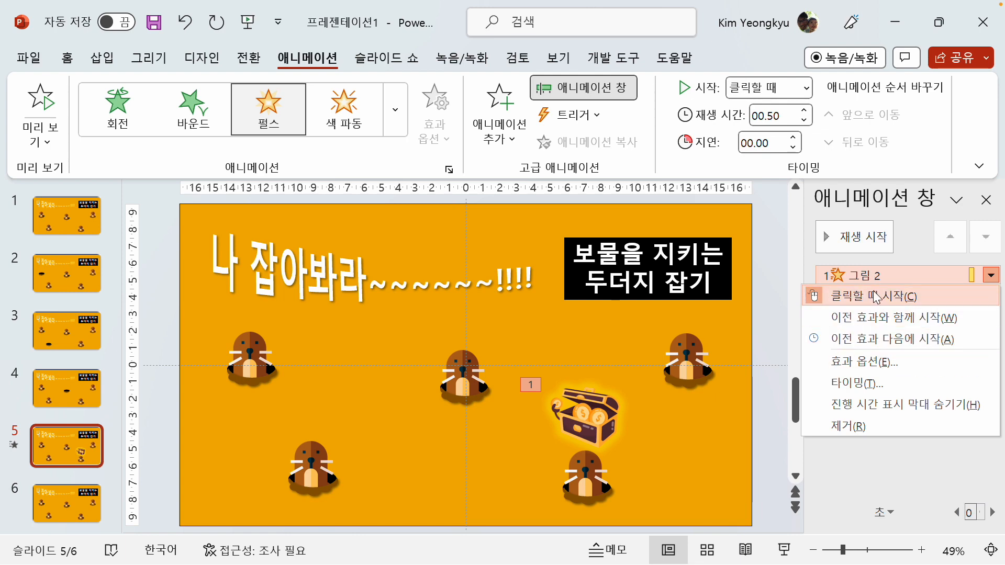
left_click(858, 384)
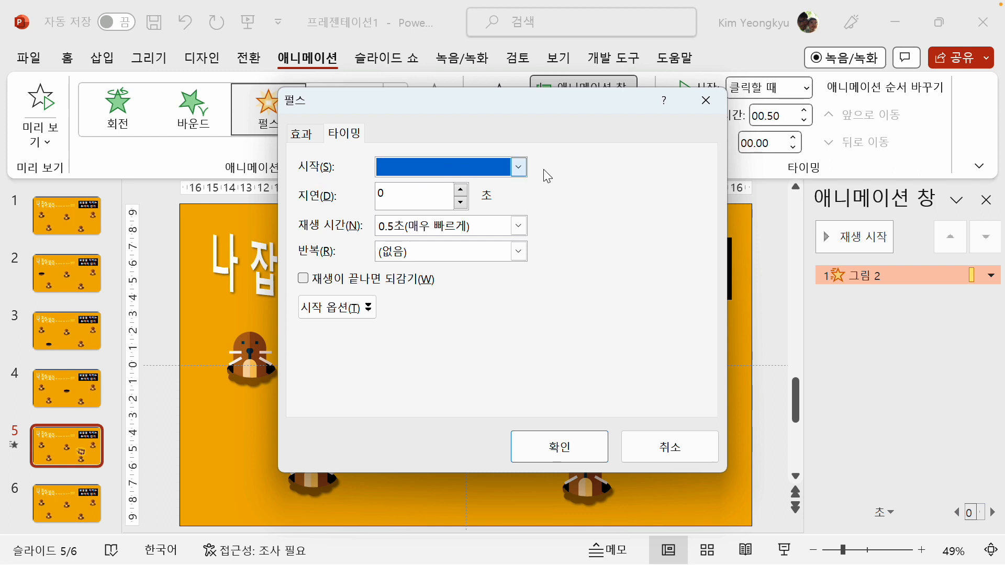
left_click(519, 167)
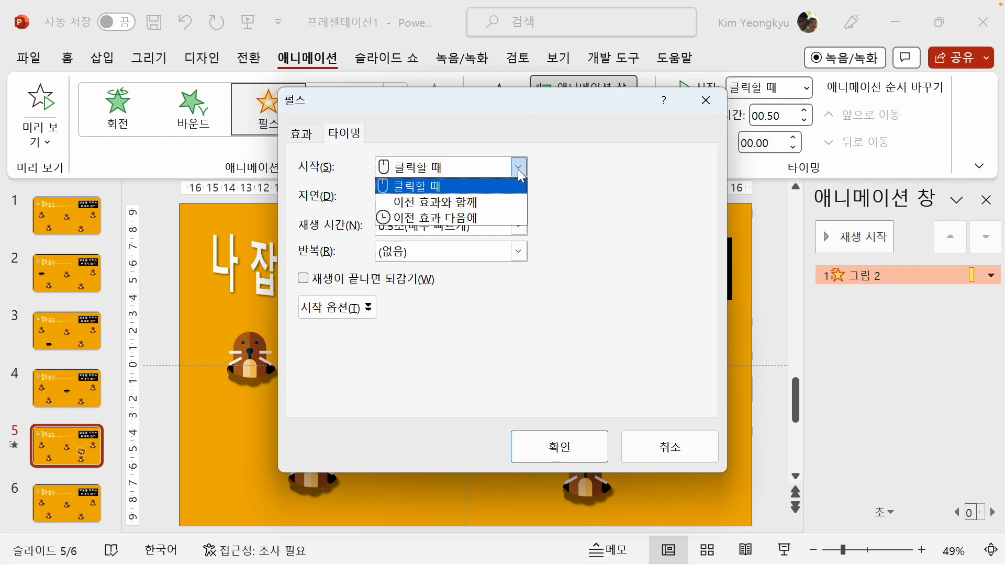
left_click(474, 203)
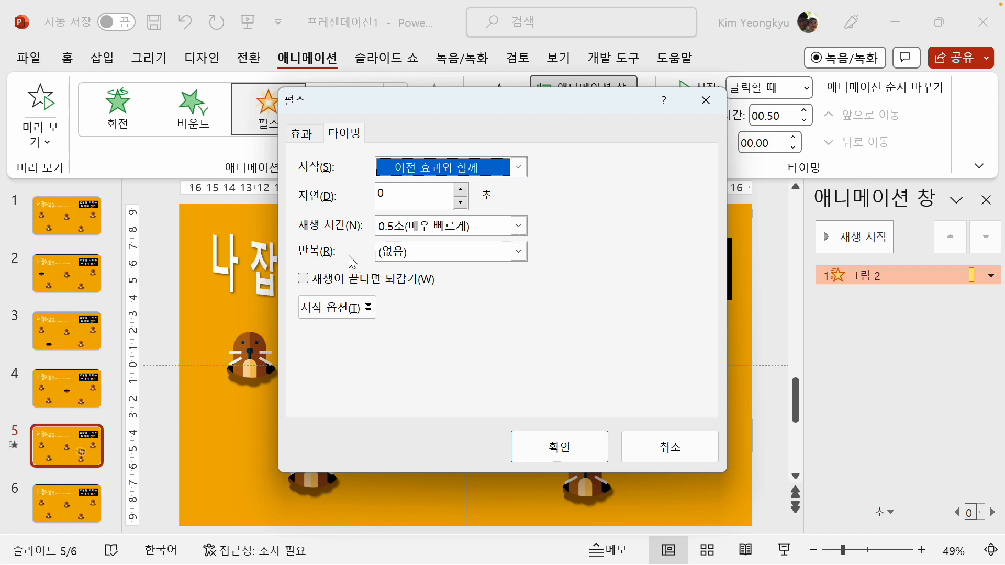
left_click(518, 252)
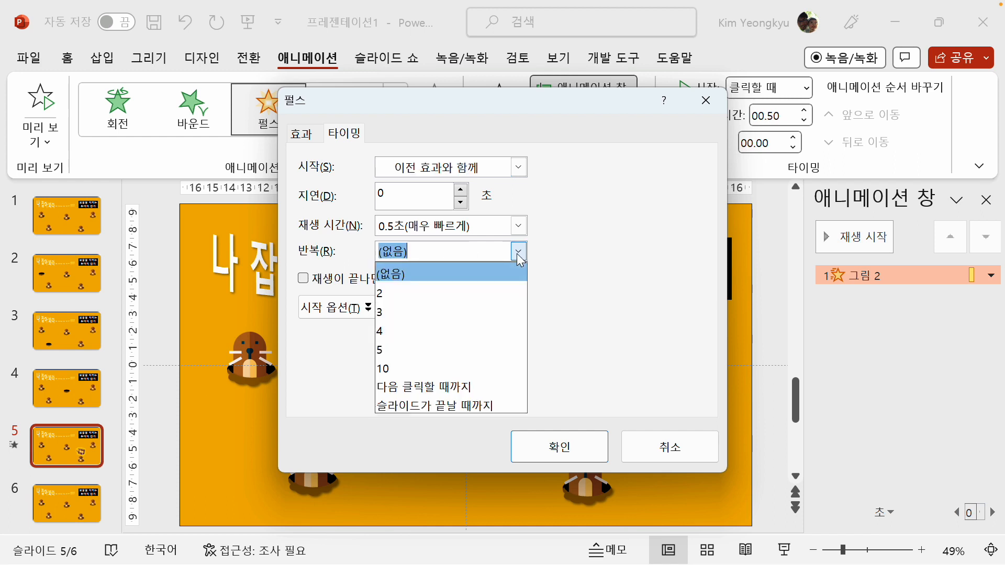
left_click(463, 405)
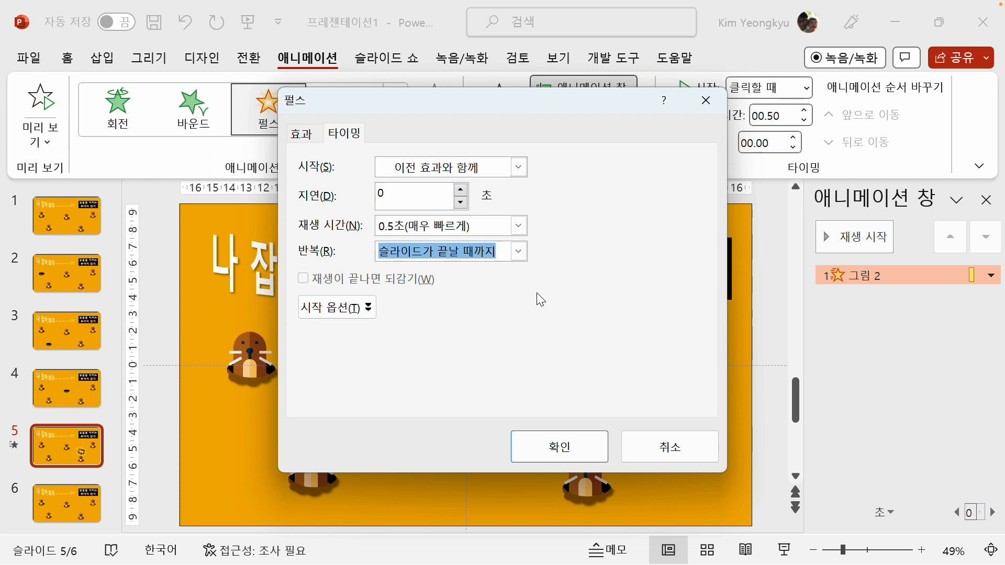
left_click(555, 439)
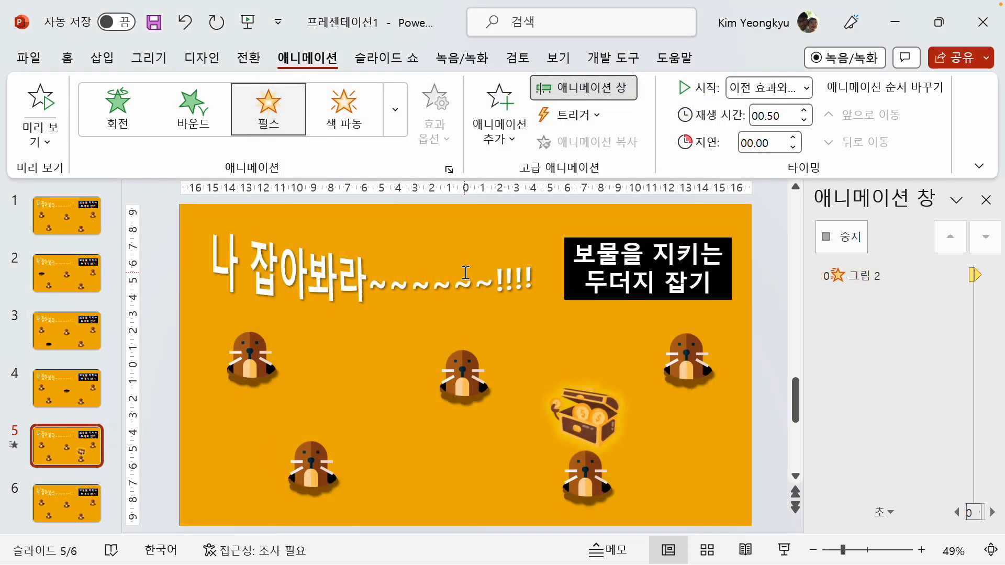
left_click(156, 334)
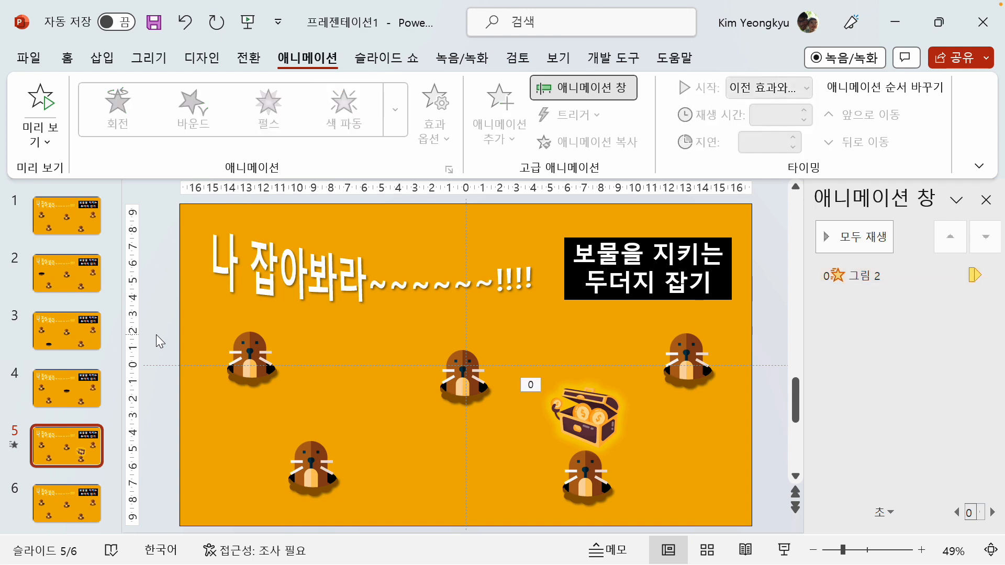
Change the curved title on slide 5 to "앗!! 잡혔네~!!!!" and select its text box
left_click(282, 279)
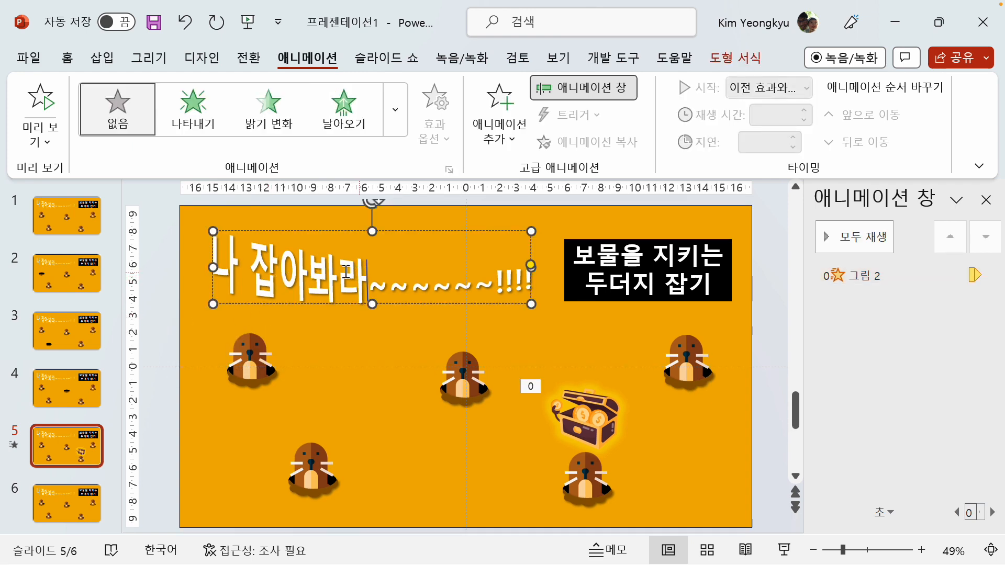
double_click(346, 272)
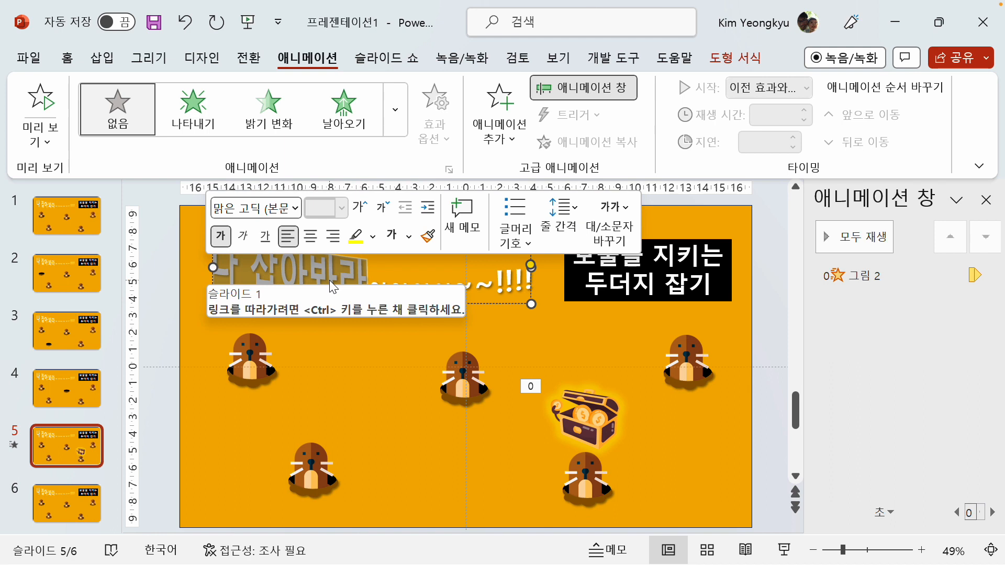
type("앗!! 잡혔네")
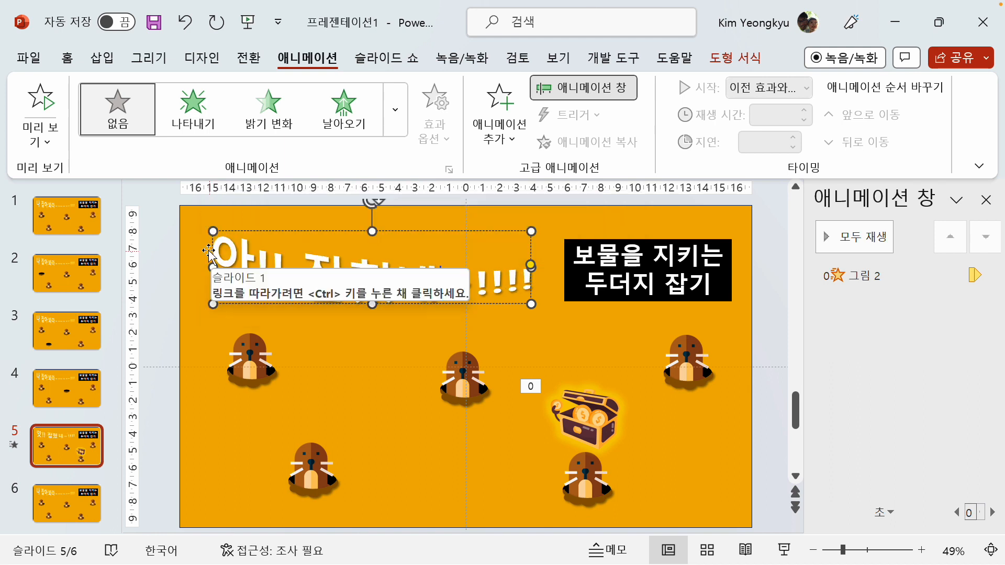
left_click(216, 230)
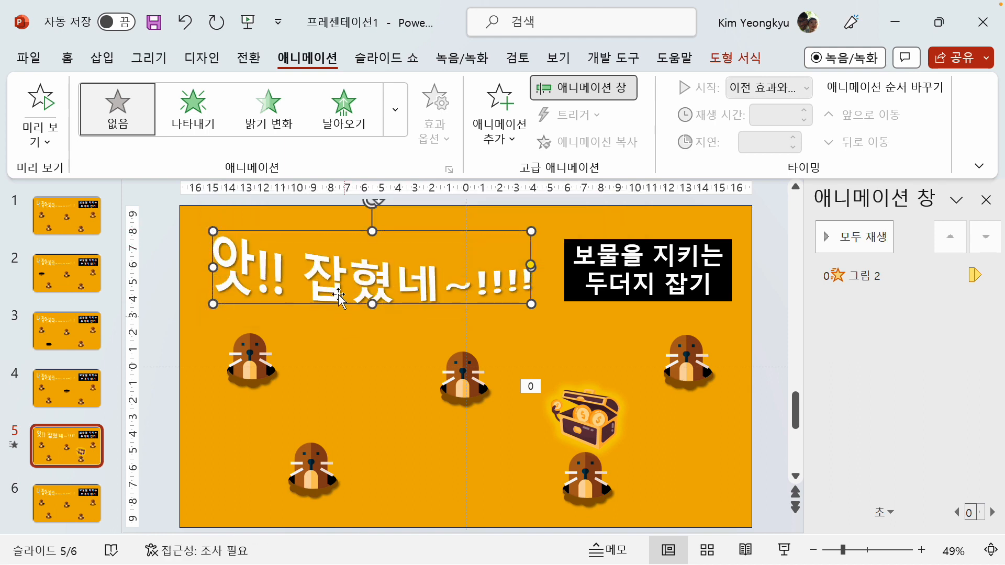
Set the font colour of slide 5's curved title to the standard yellow and deselect it
left_click(69, 59)
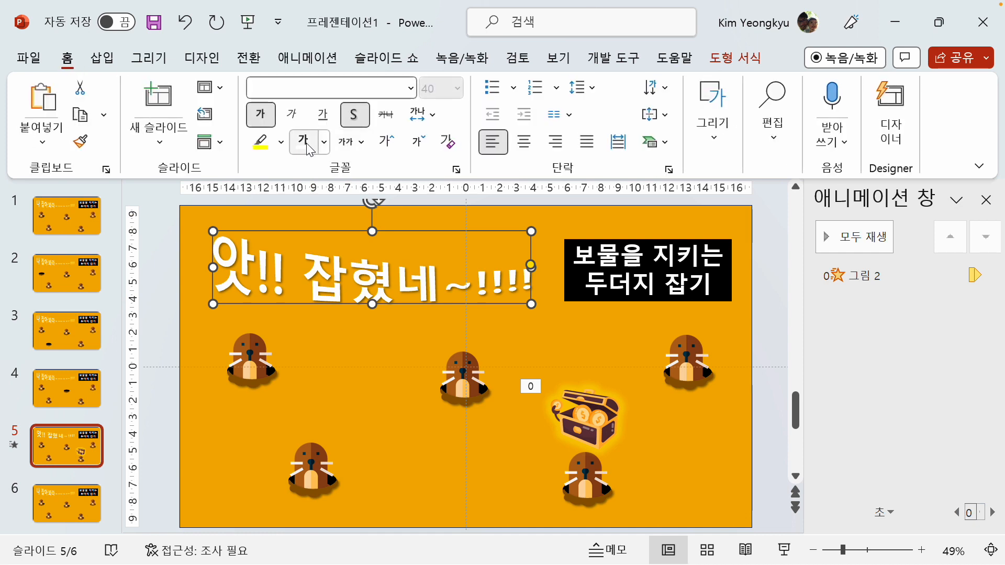
left_click(324, 142)
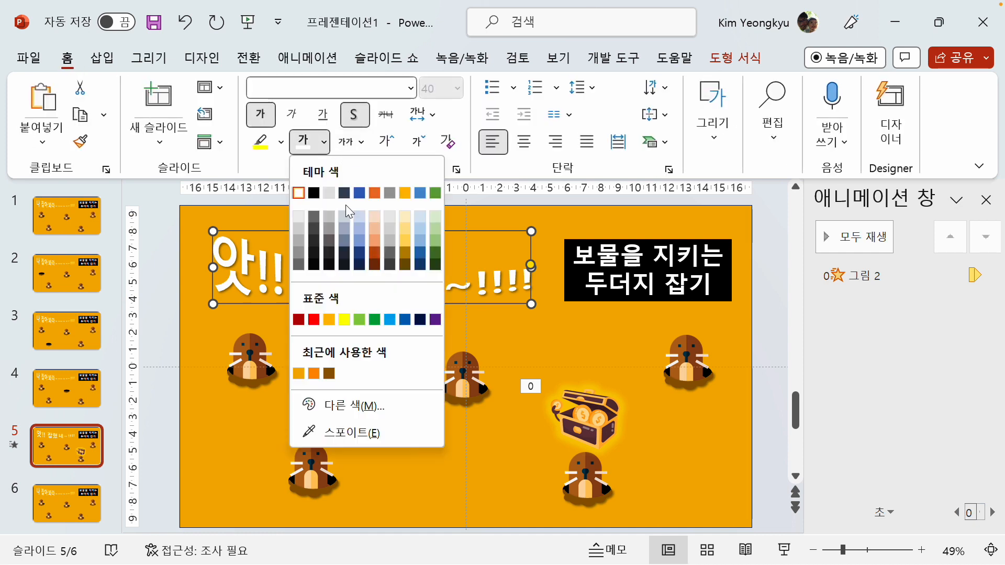
left_click(344, 320)
left_click(166, 268)
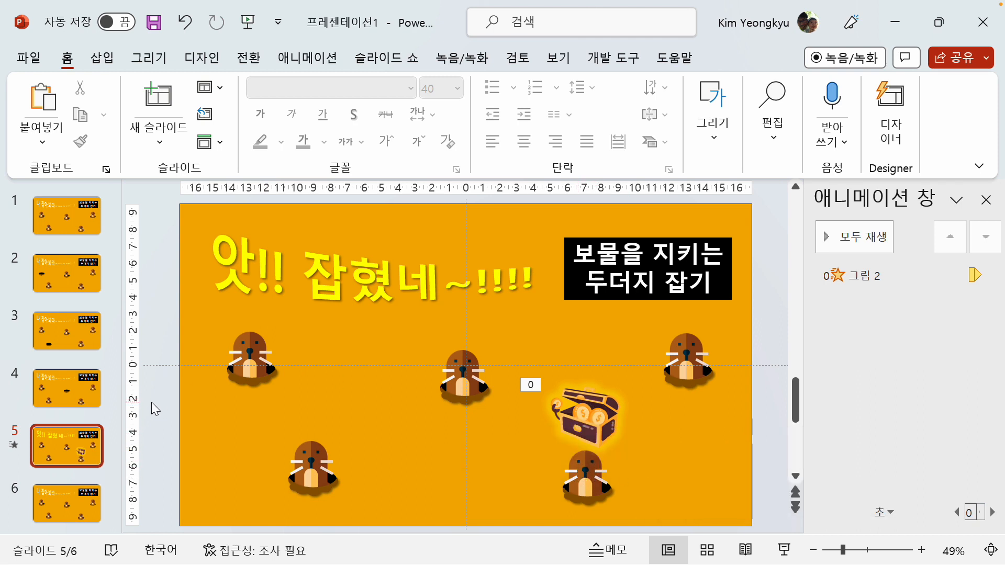
Delete the upper-right mole on slide 6, leaving only its black hole
left_click(62, 503)
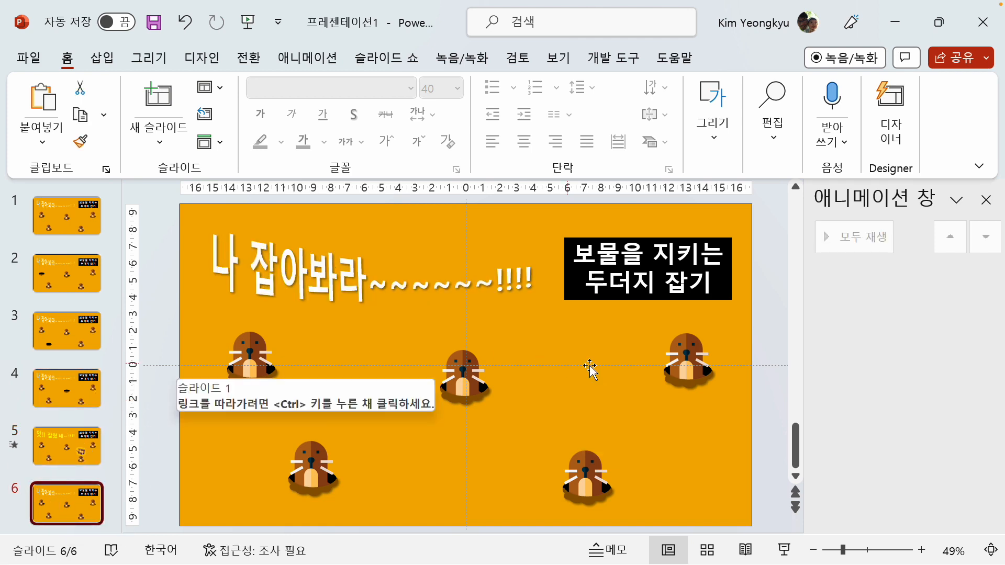
left_click(687, 347)
key("Delete")
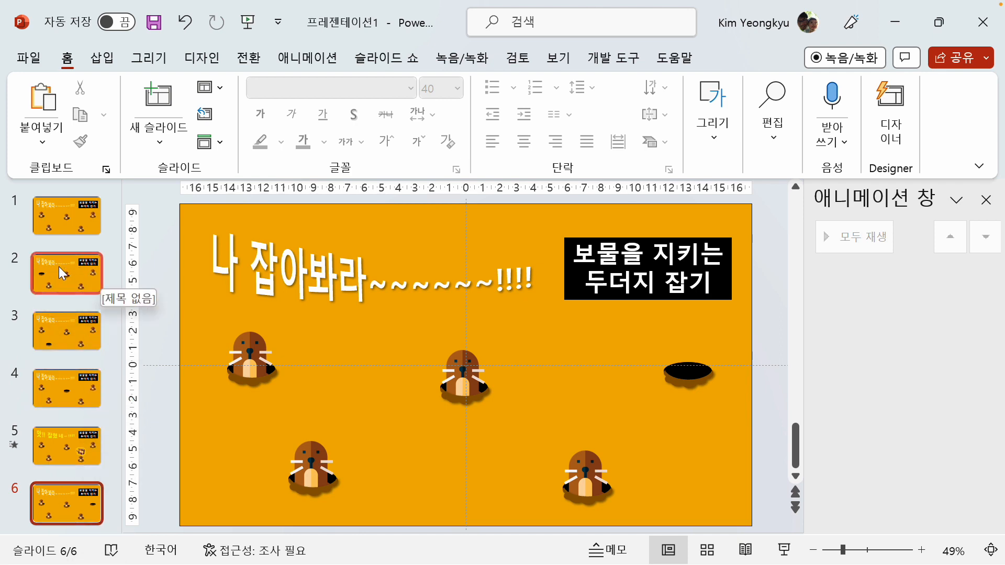
Return to slide 1 and go through its five moles one by one
left_click(79, 216)
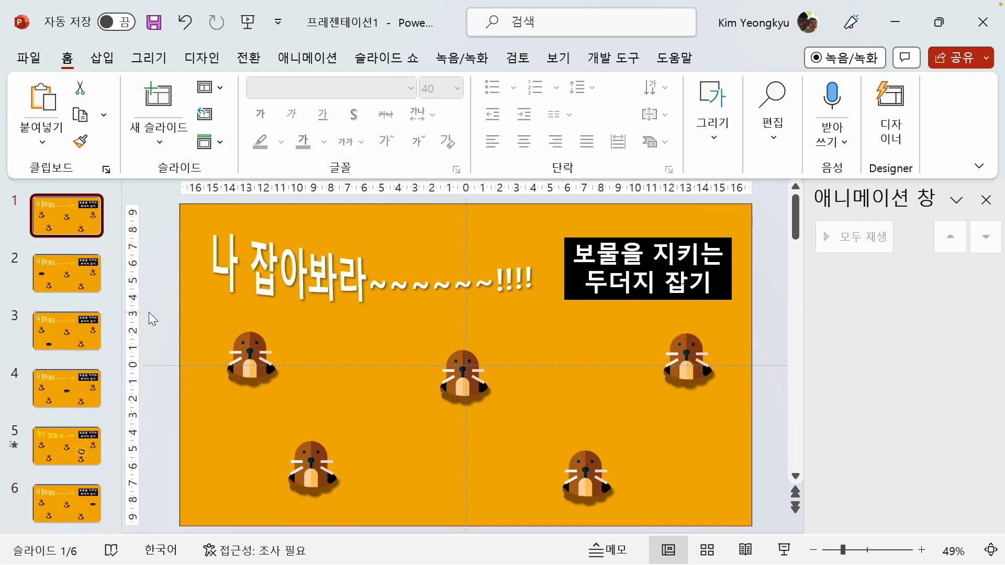
left_click(252, 351)
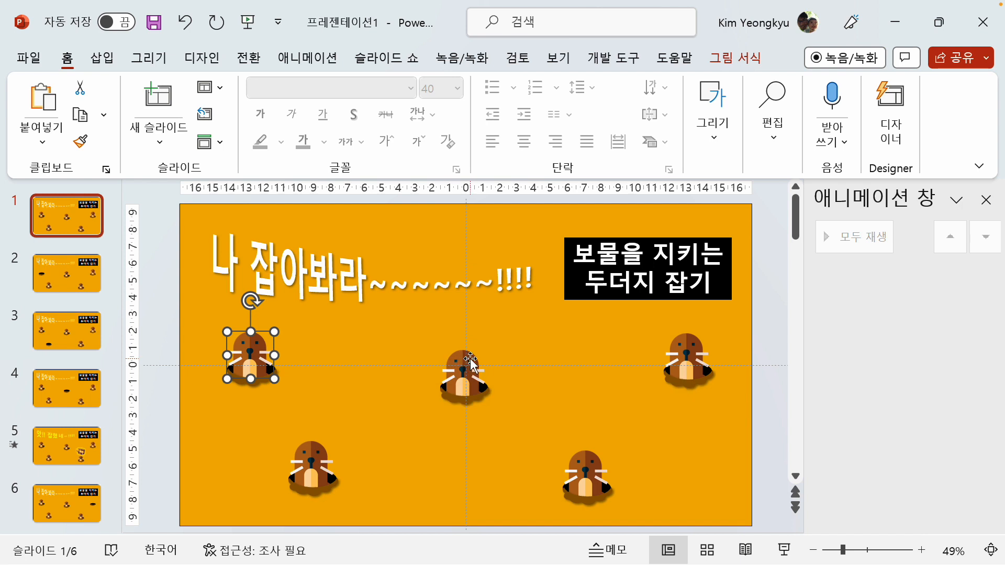
left_click(462, 369)
left_click(317, 466)
left_click(581, 471)
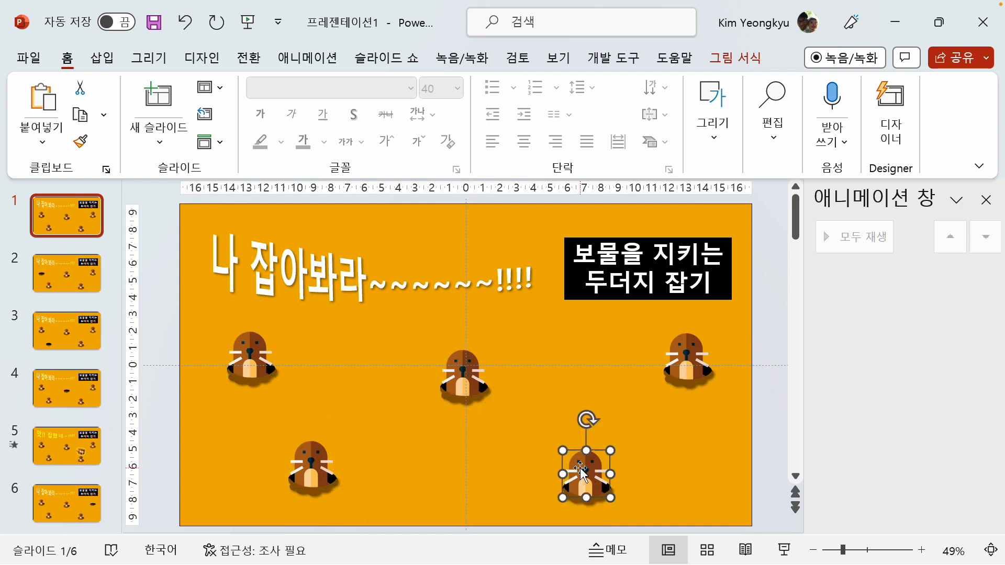
left_click(676, 365)
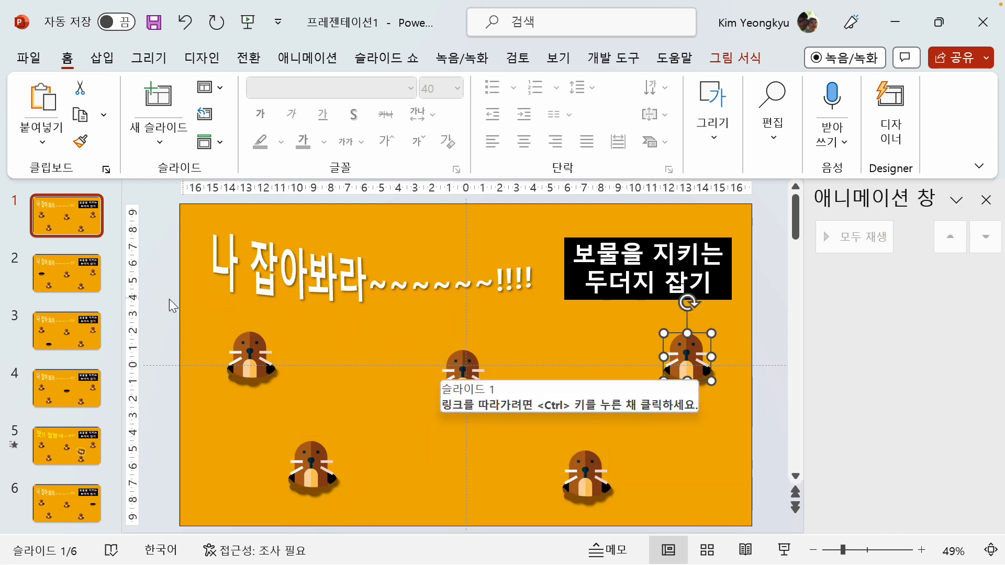
Give the upper-left mole on slide 1 a mouse-over action that hyperlinks to slide 2
left_click(247, 359)
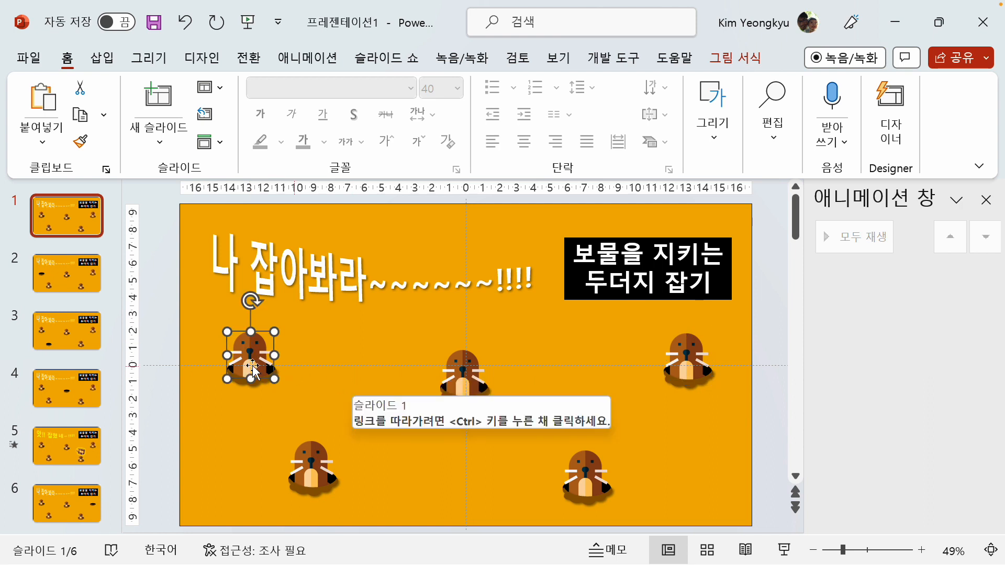
left_click(102, 59)
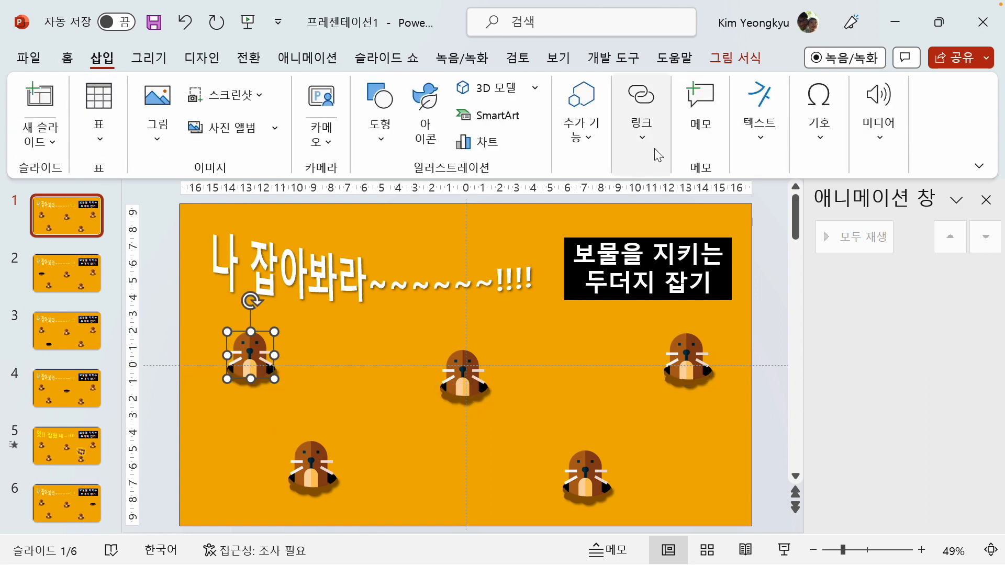
left_click(646, 136)
left_click(718, 202)
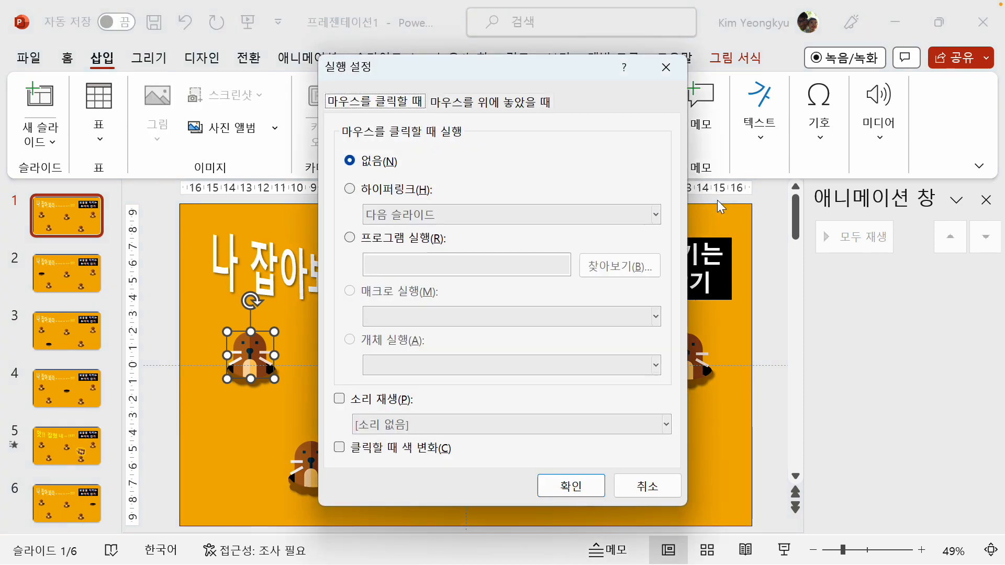
left_click(513, 108)
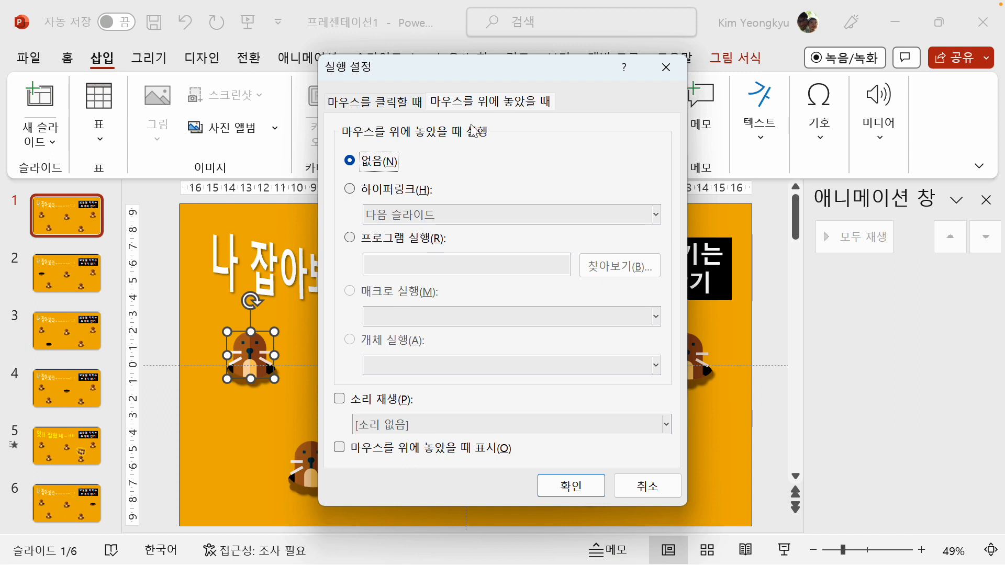
left_click(398, 195)
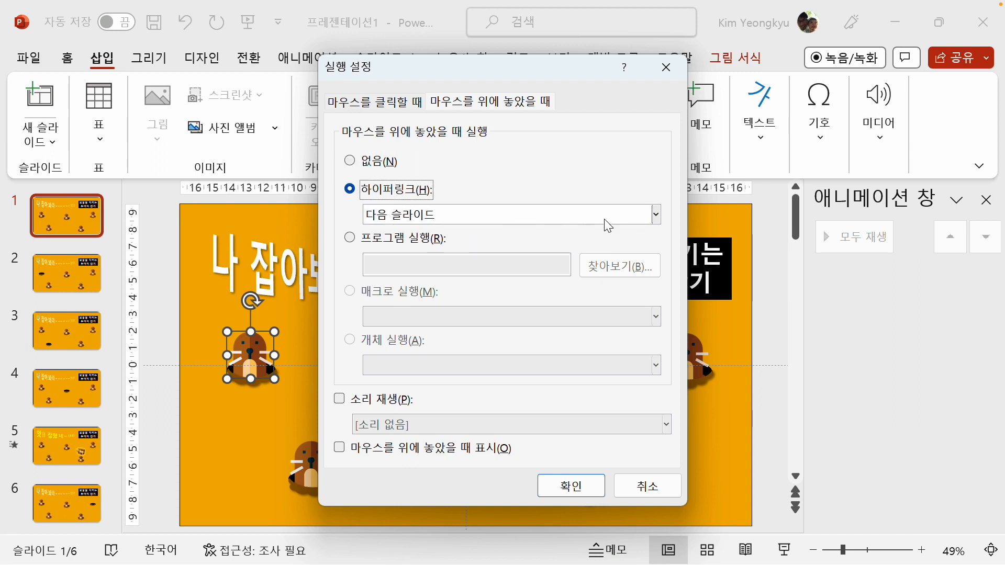
left_click(656, 215)
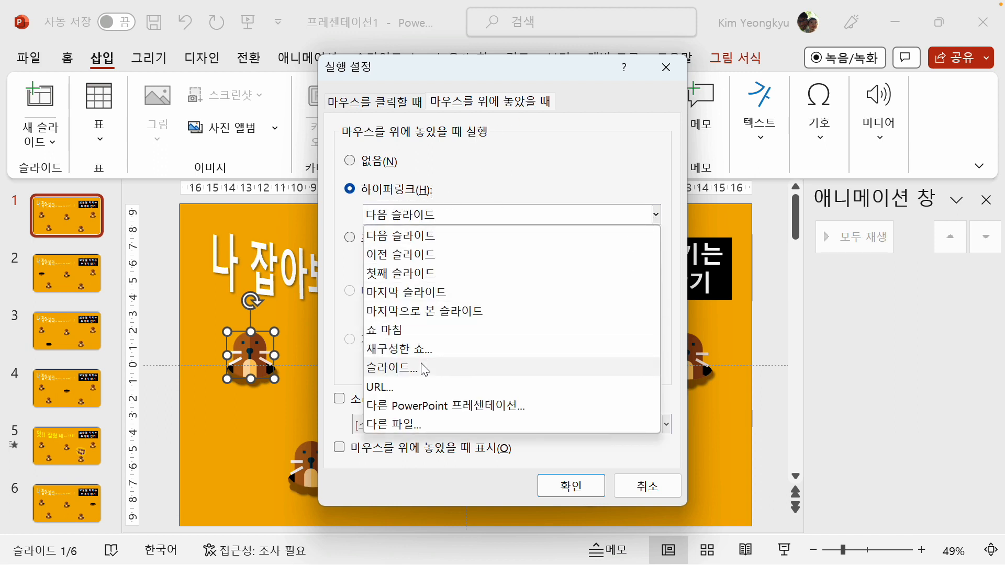
left_click(487, 363)
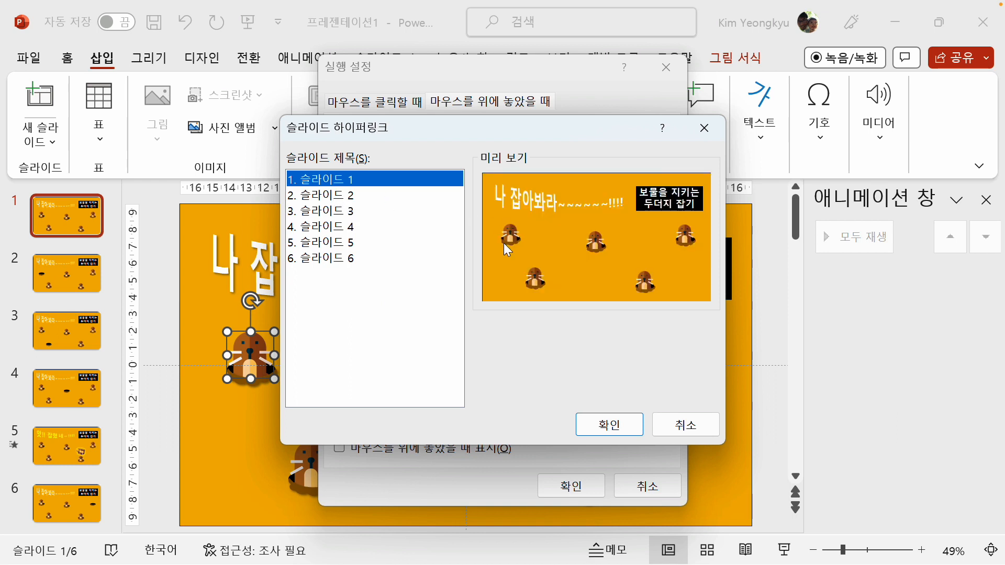
left_click(324, 196)
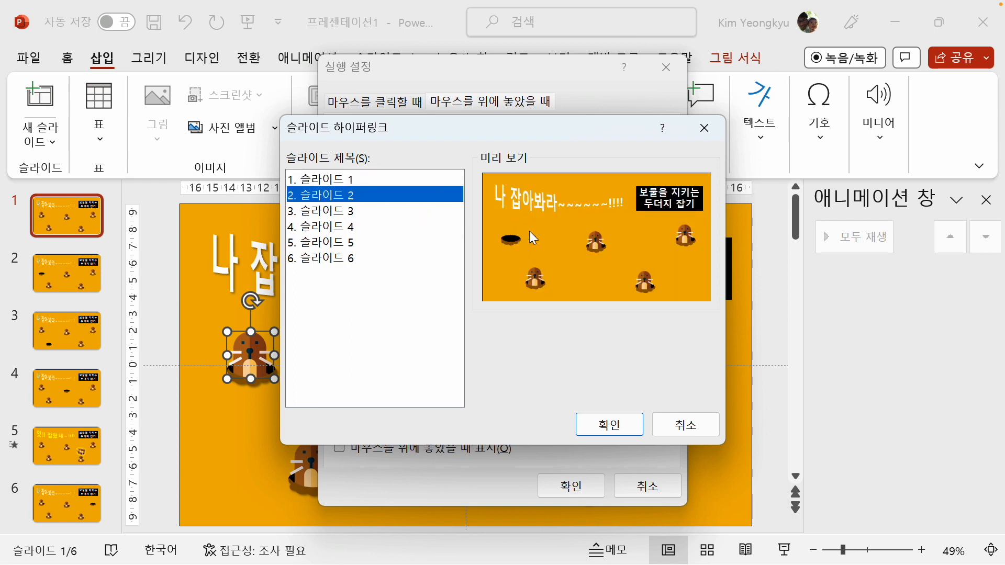
left_click(609, 425)
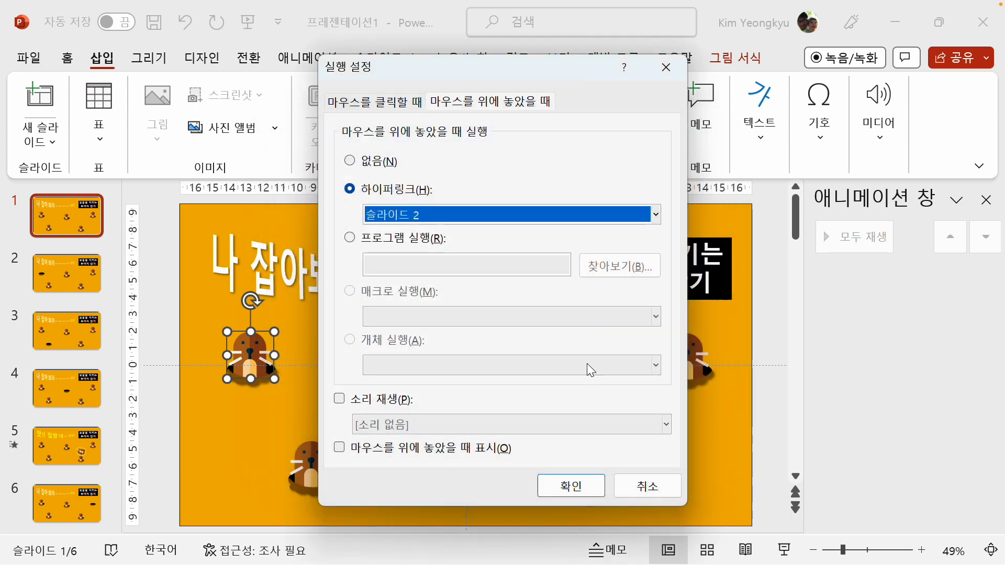
left_click(572, 486)
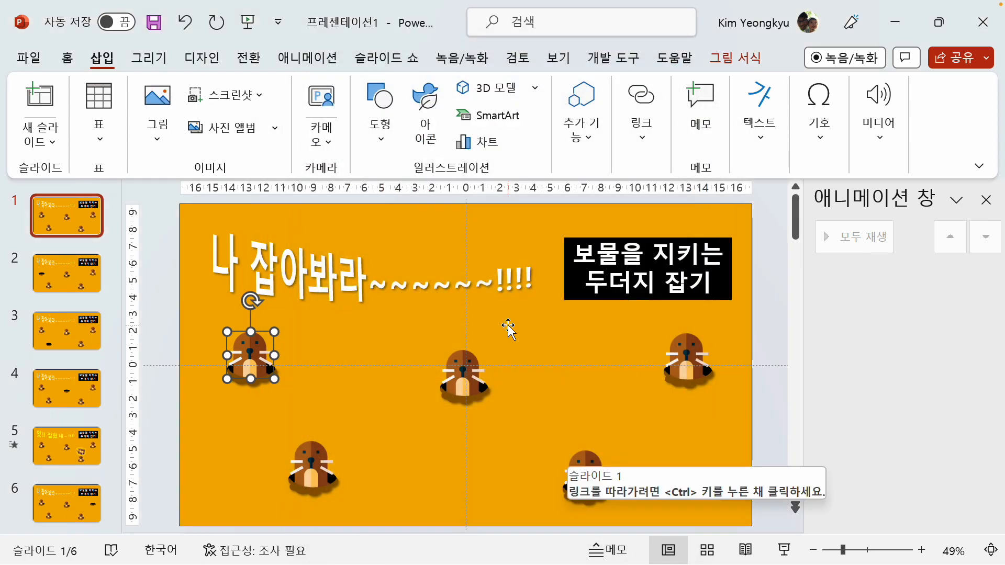
Give the lower-left mole on slide 1 a mouse-over action that hyperlinks to slide 3
left_click(315, 463)
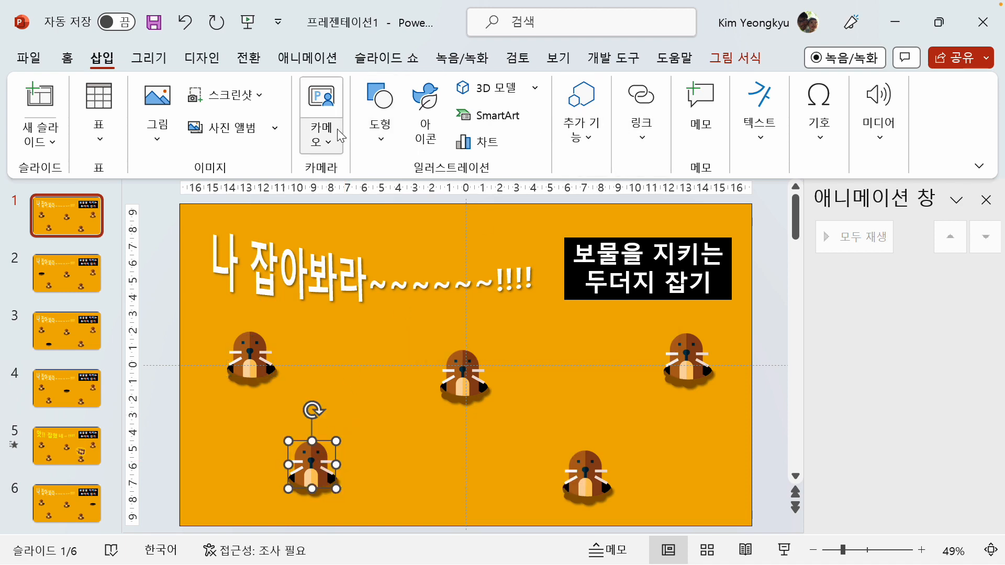
left_click(649, 140)
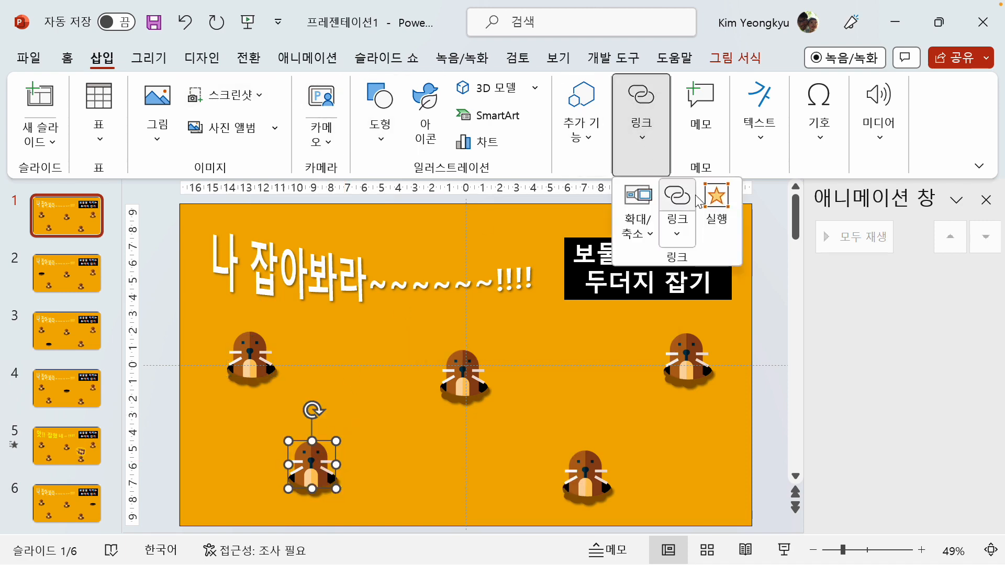
left_click(713, 205)
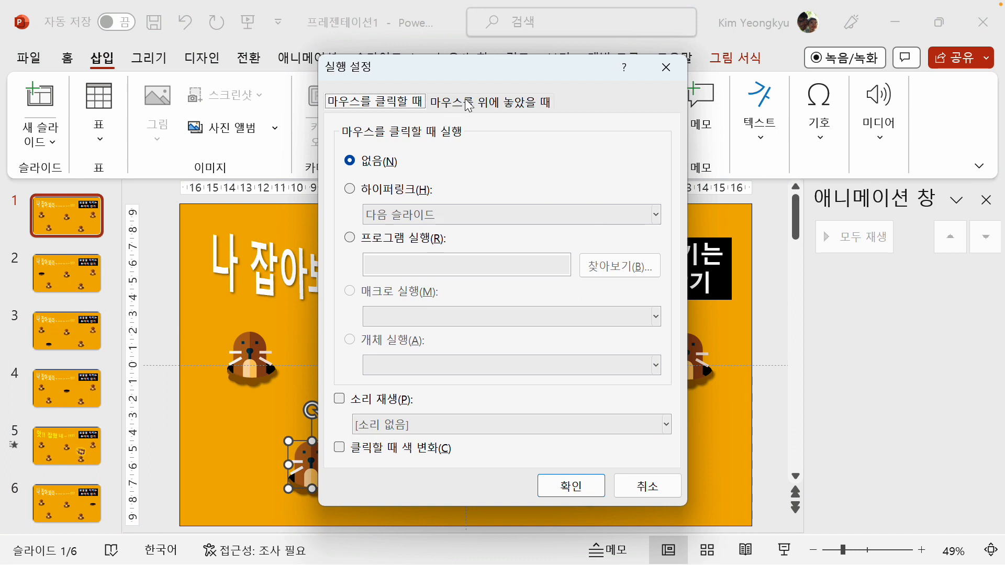
left_click(468, 104)
left_click(425, 191)
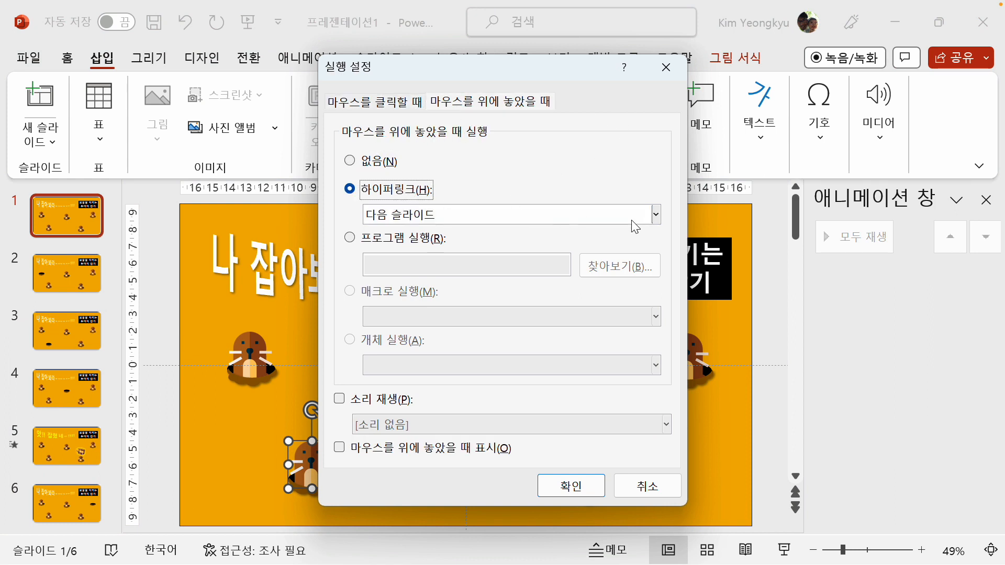
left_click(655, 215)
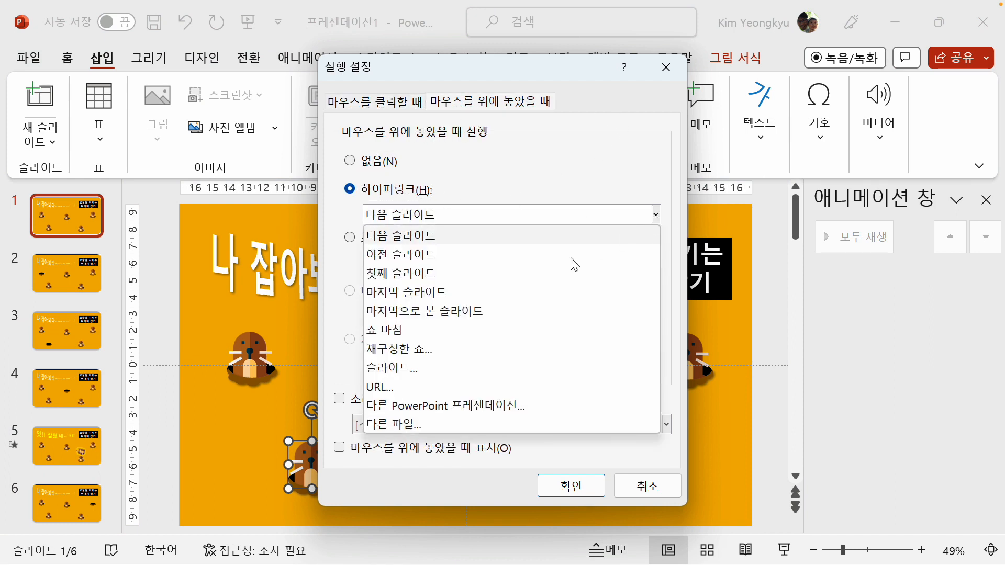
left_click(415, 374)
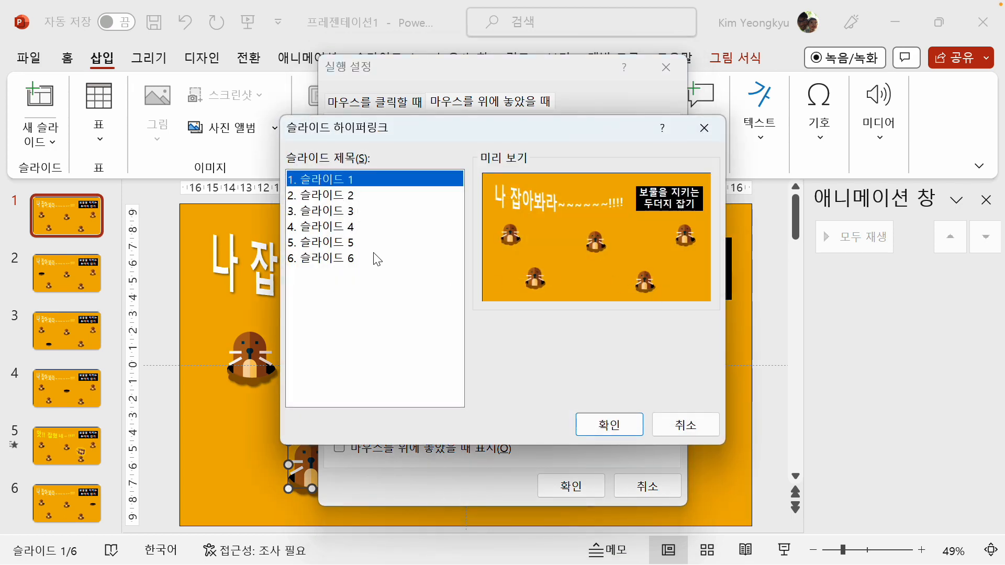
left_click(352, 212)
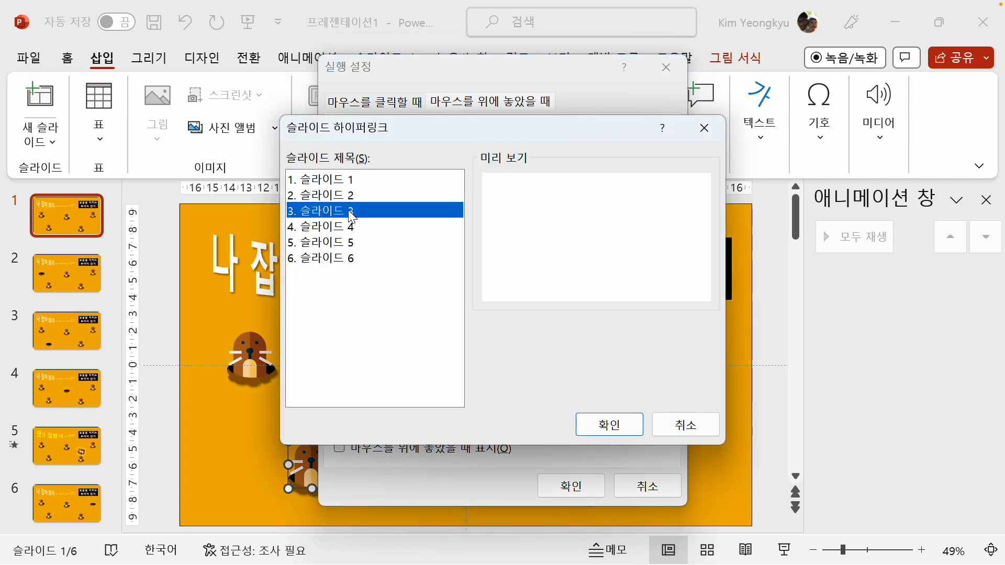
left_click(608, 426)
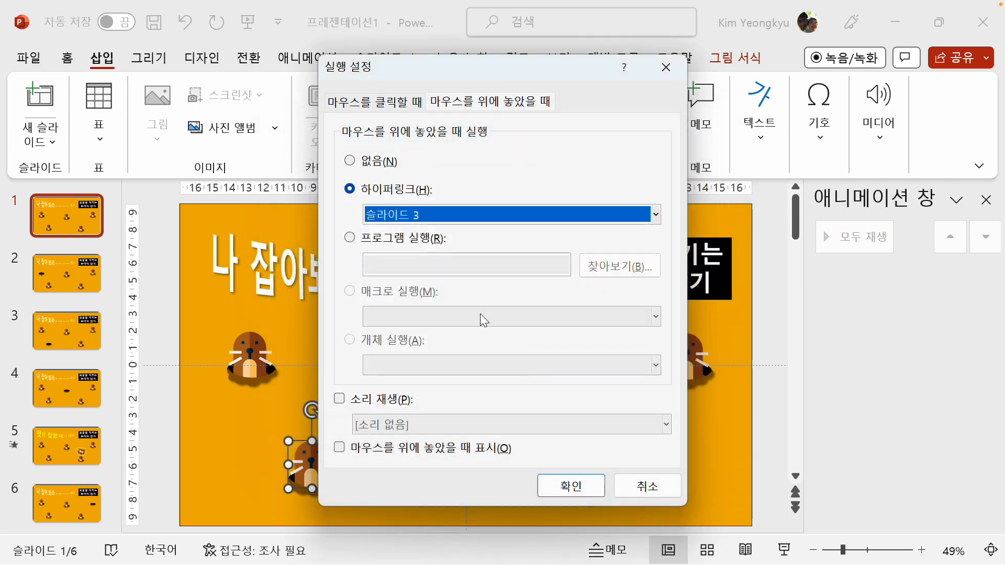
left_click(571, 489)
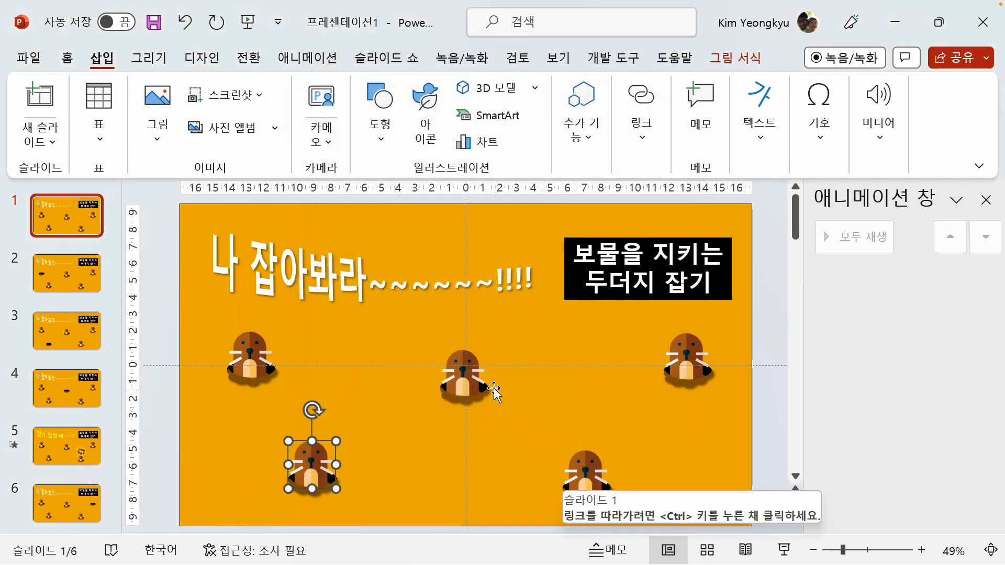
Give the centre mole on slide 1 a mouse-over action that hyperlinks to slide 4
left_click(467, 362)
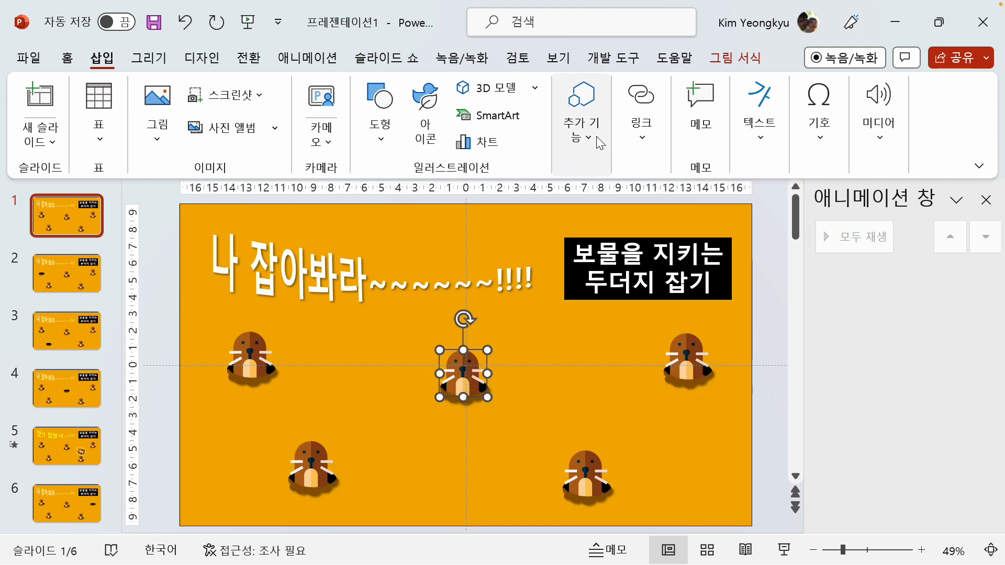
left_click(635, 140)
left_click(703, 208)
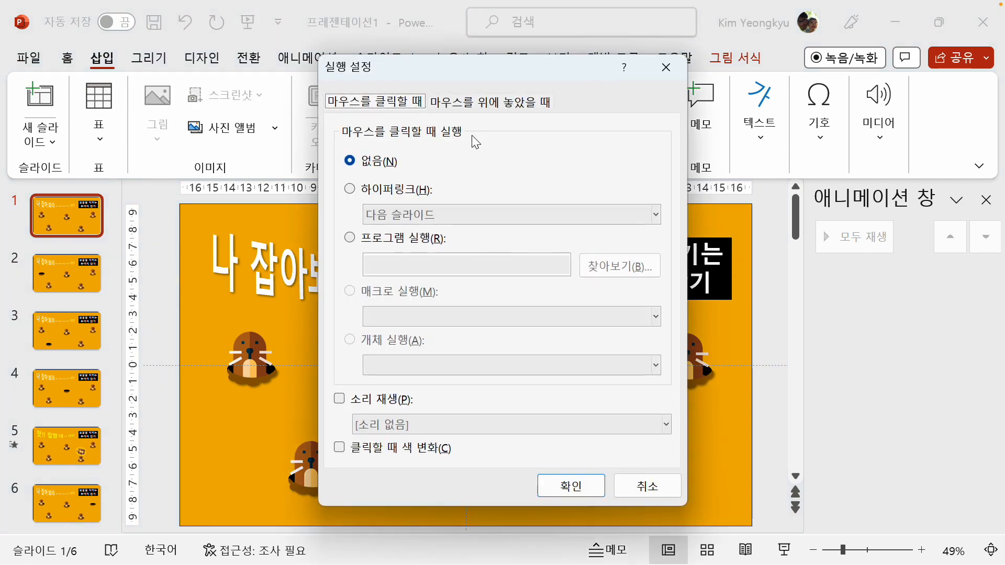
left_click(489, 104)
left_click(380, 192)
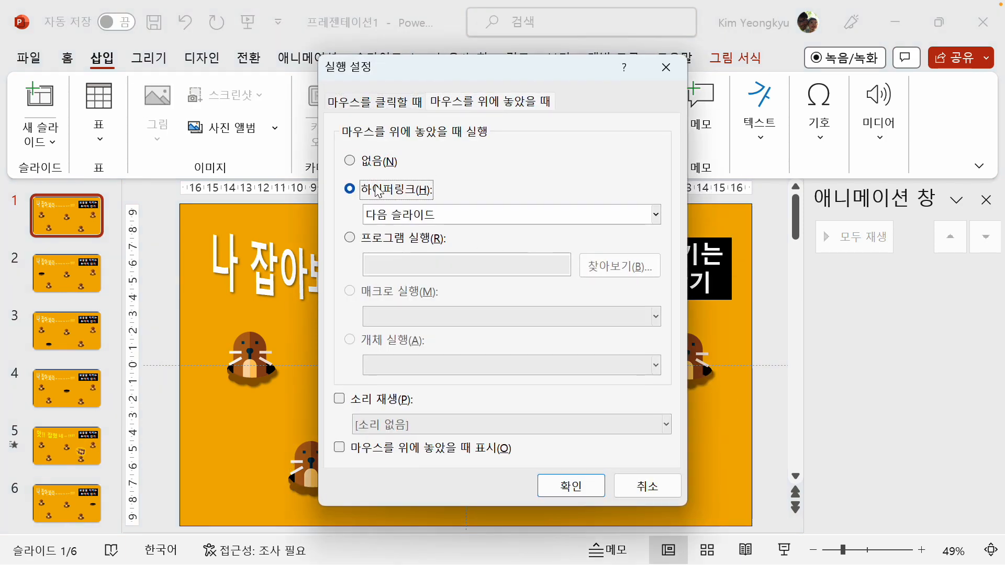
left_click(655, 215)
left_click(406, 368)
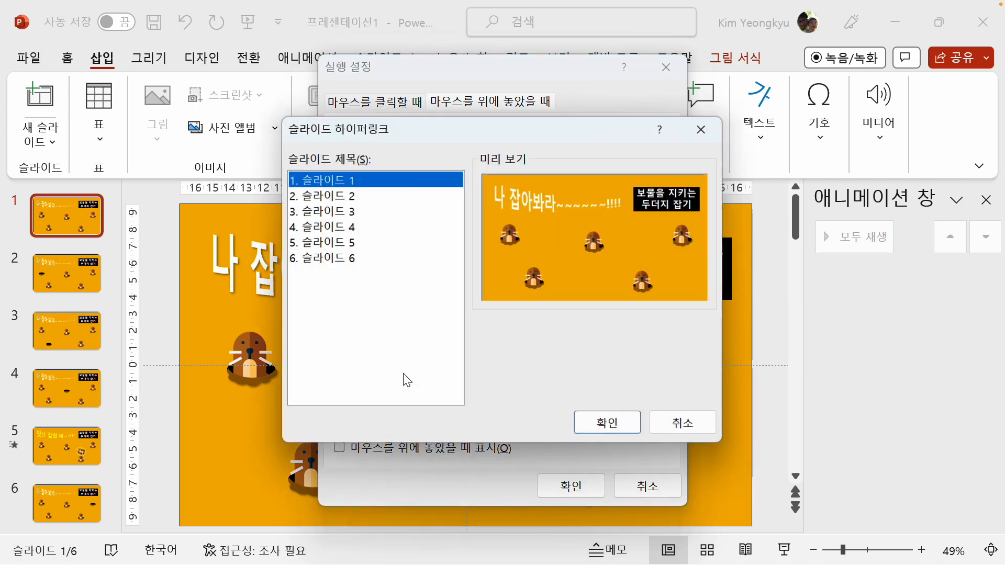
left_click(339, 230)
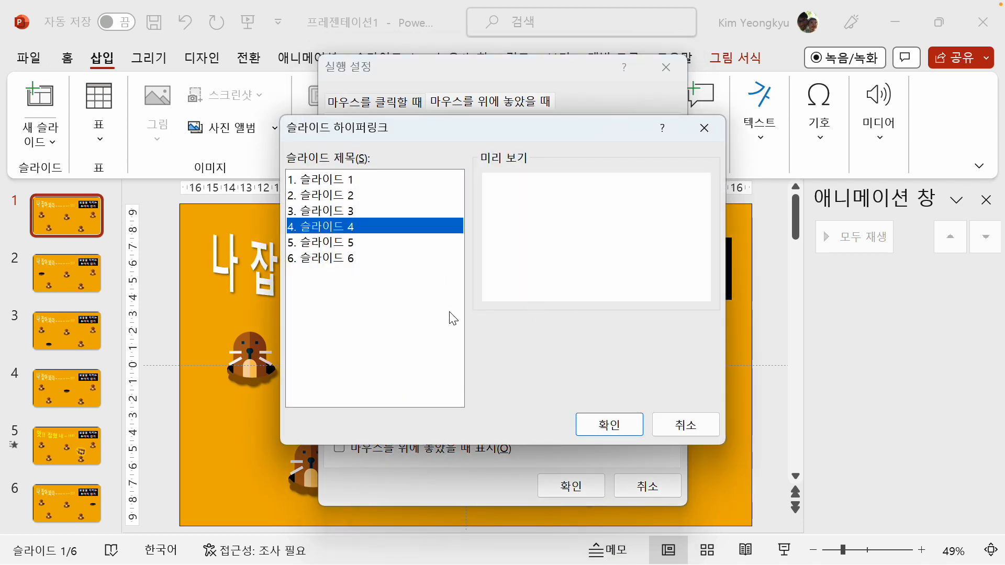
left_click(613, 426)
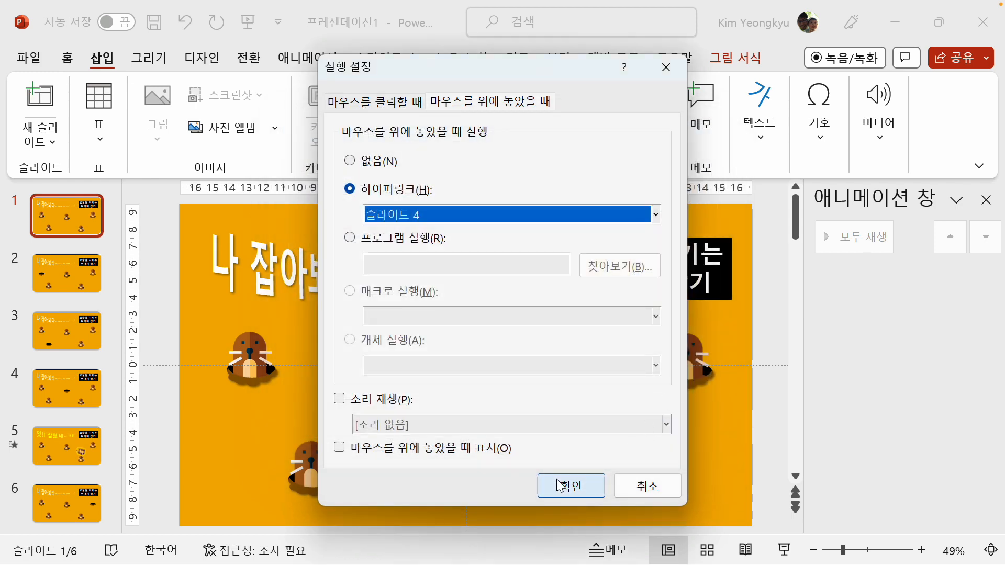
left_click(561, 489)
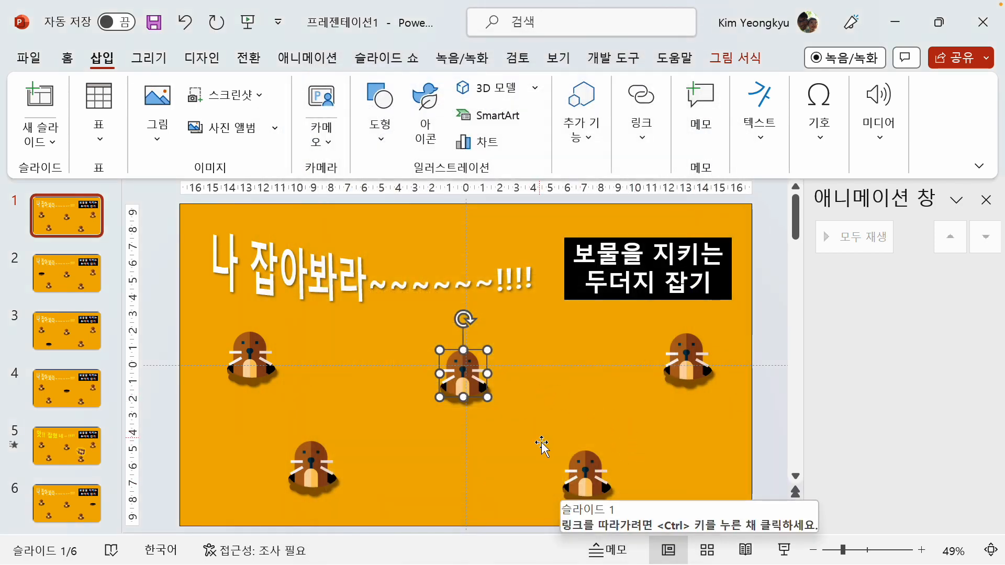
Give the lower-right mole on slide 1 a mouse-over action that hyperlinks to slide 5, the treasure chest slide
left_click(587, 470)
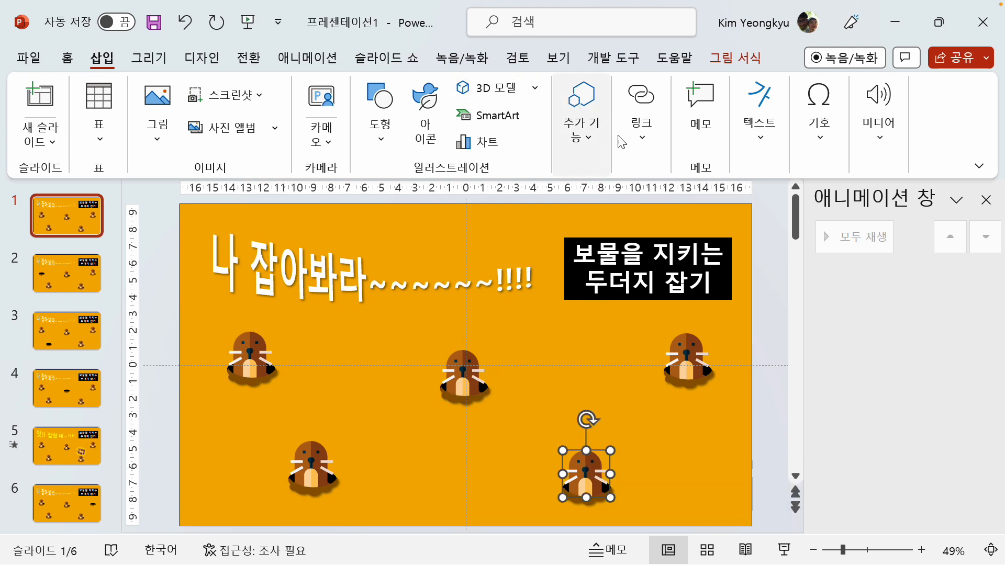
left_click(639, 137)
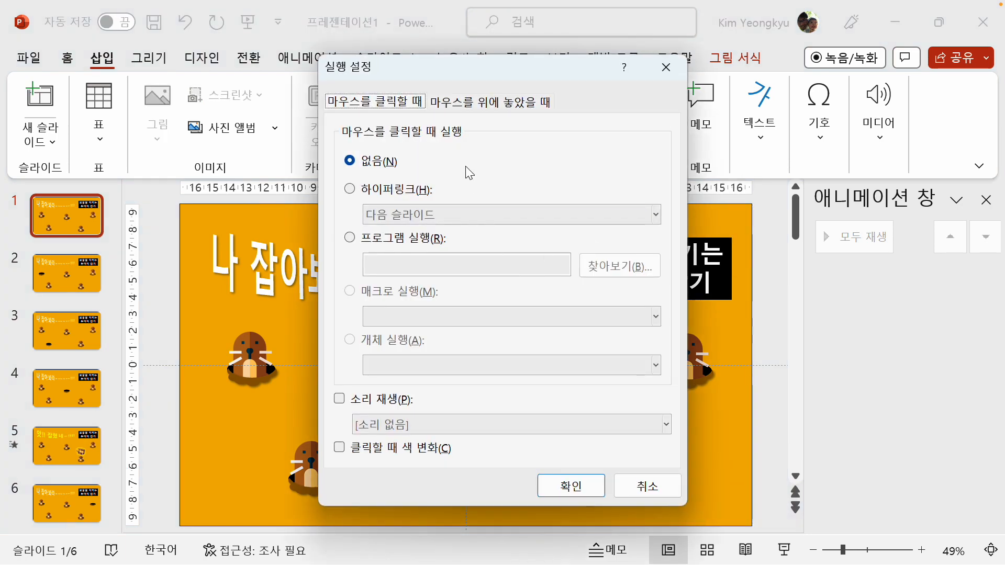
left_click(451, 103)
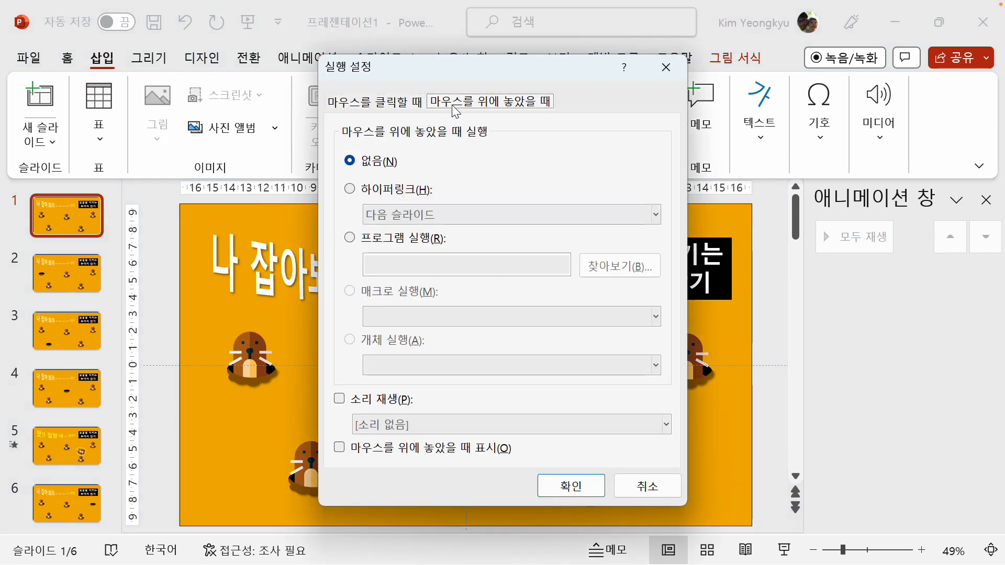
left_click(374, 190)
left_click(655, 215)
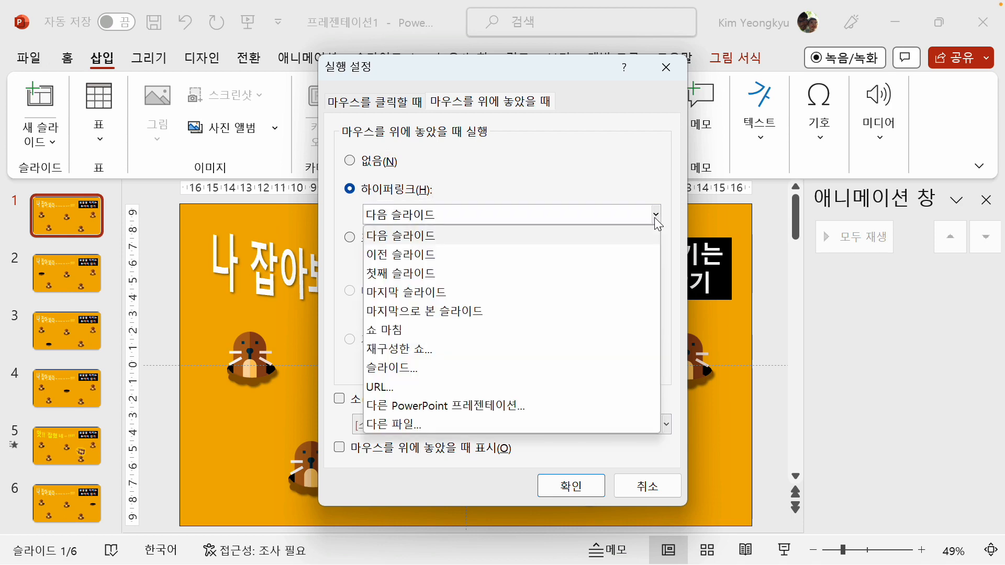
left_click(504, 363)
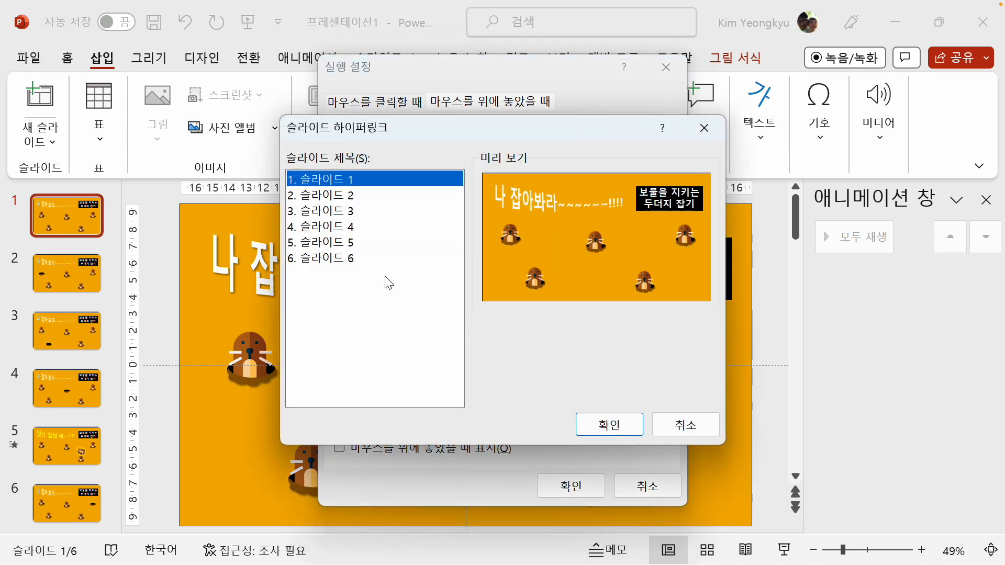
left_click(349, 244)
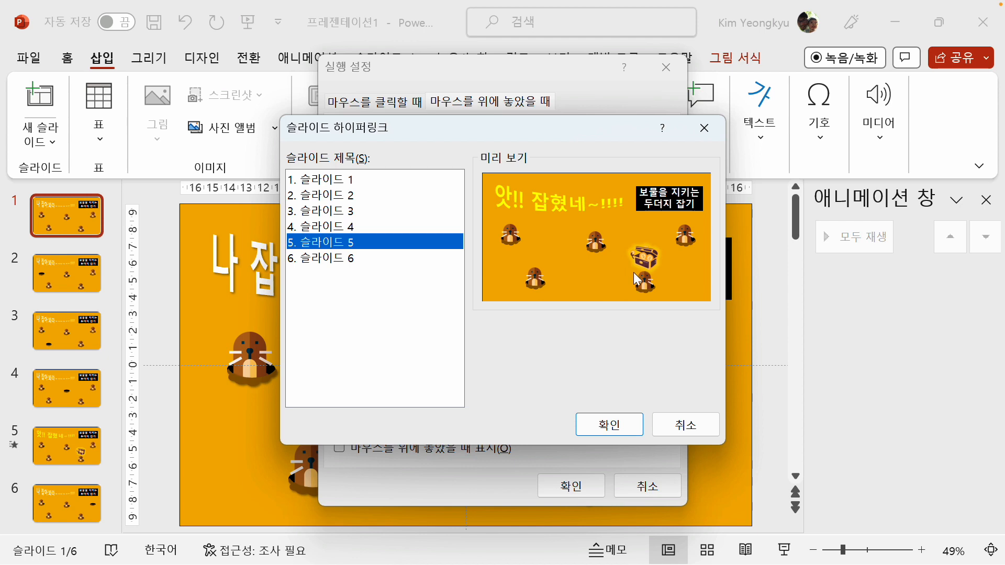
left_click(610, 424)
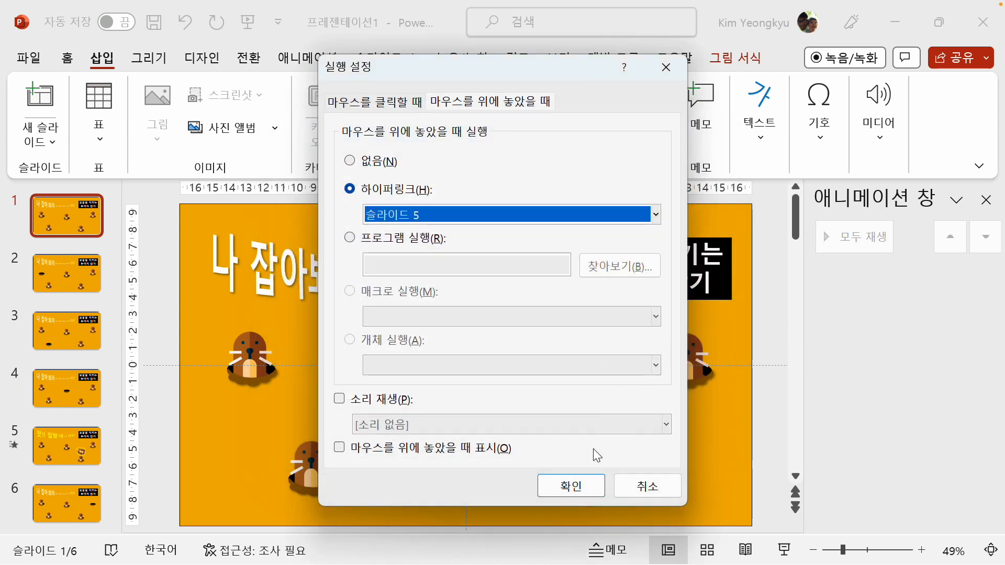
left_click(570, 485)
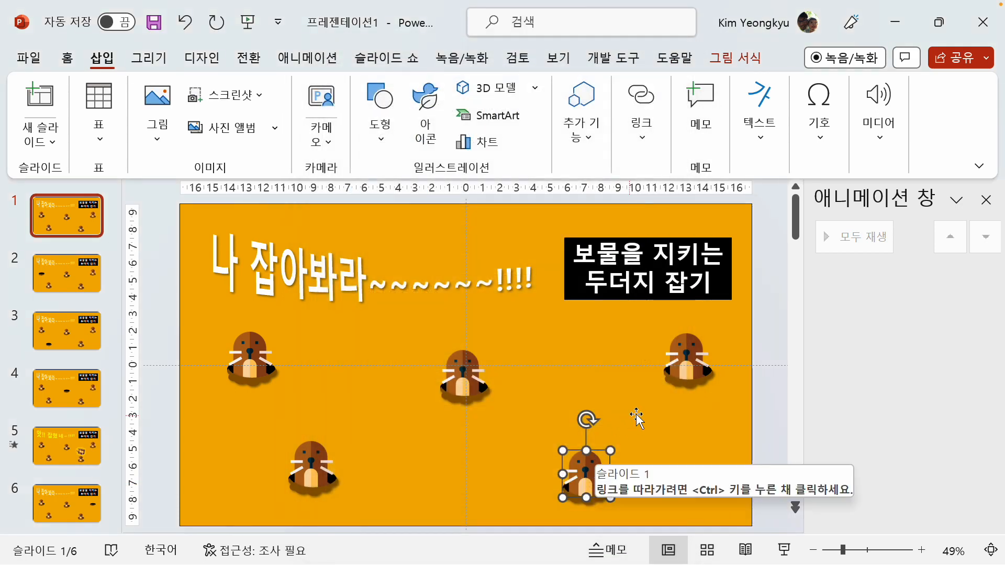
Give the upper-right mole on slide 1 a mouse-over action that hyperlinks to slide 6
left_click(688, 351)
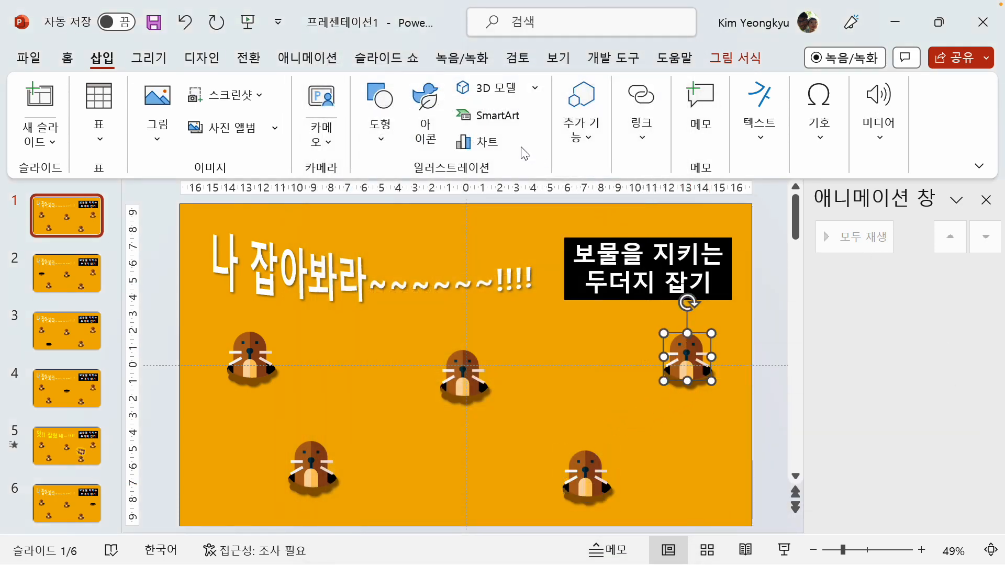
left_click(643, 125)
left_click(716, 207)
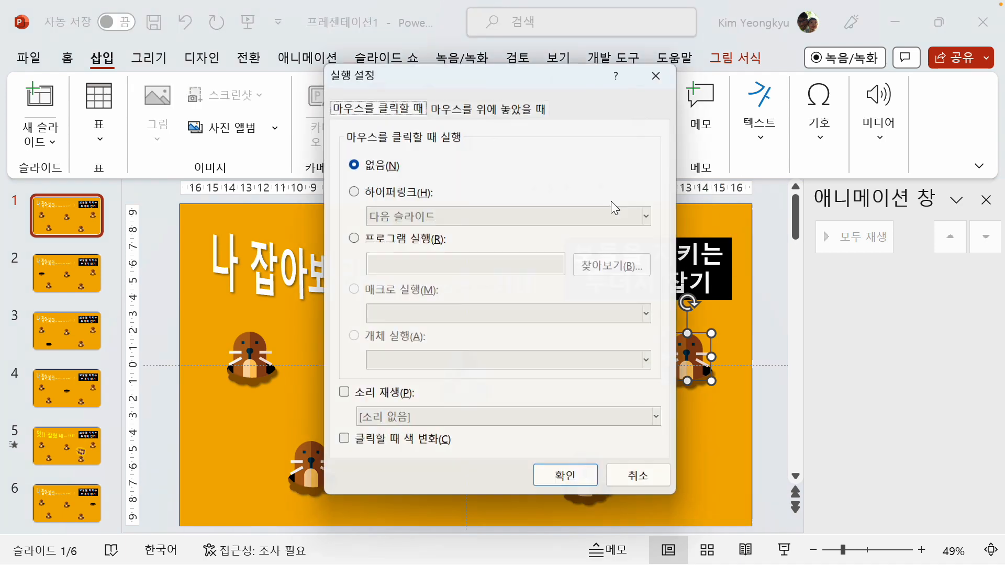
left_click(472, 103)
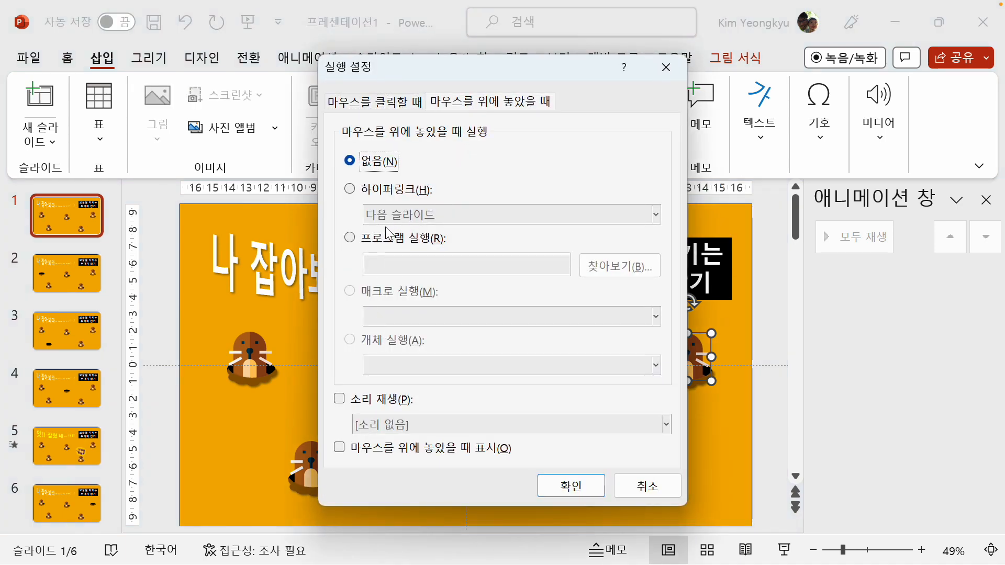
left_click(350, 189)
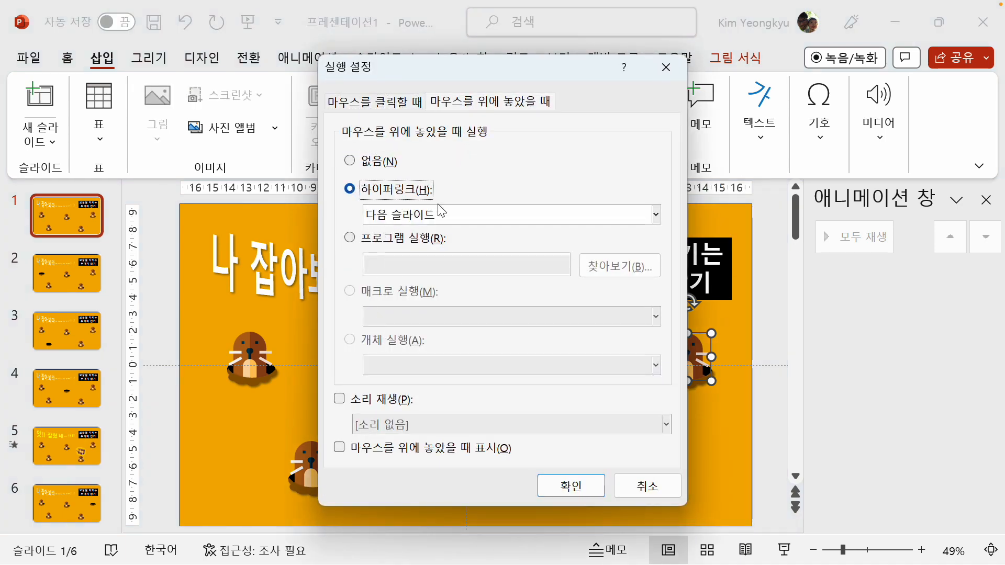
left_click(655, 218)
left_click(511, 363)
left_click(366, 259)
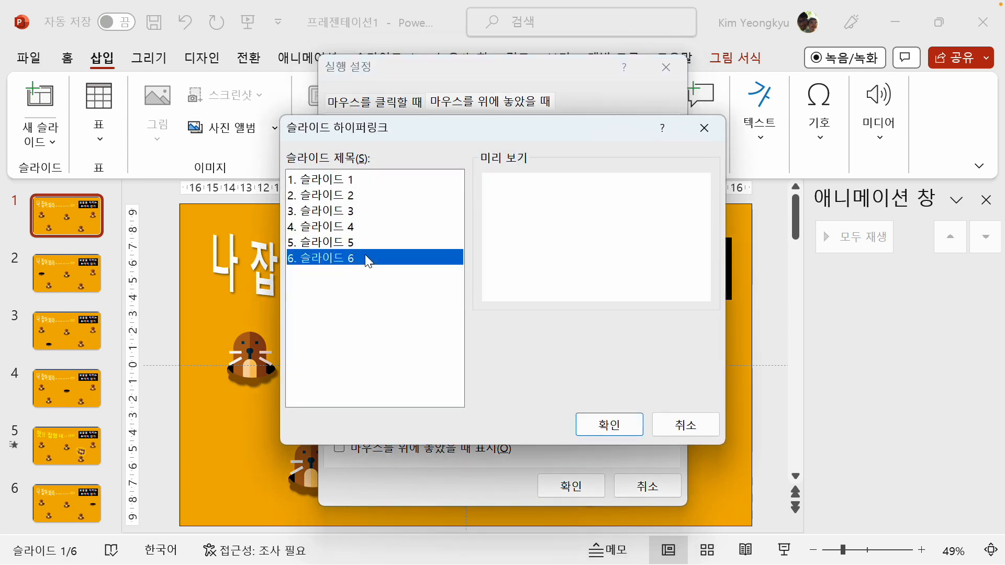
left_click(612, 424)
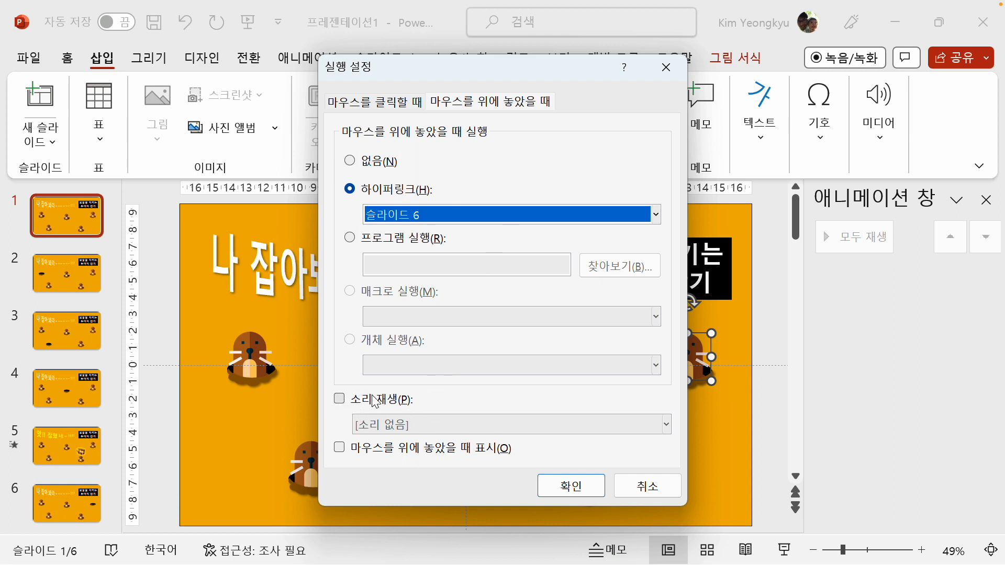
left_click(572, 486)
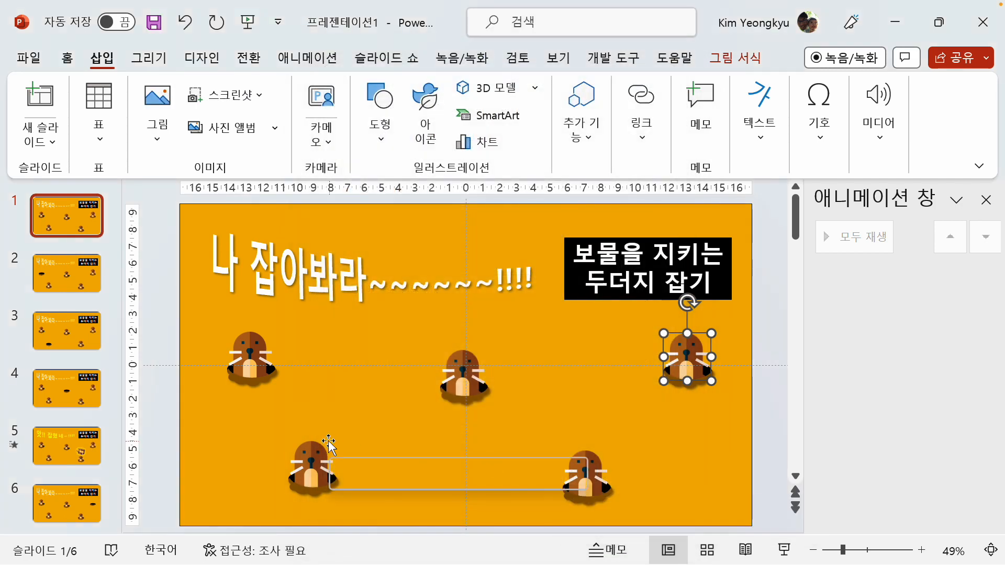
left_click(155, 307)
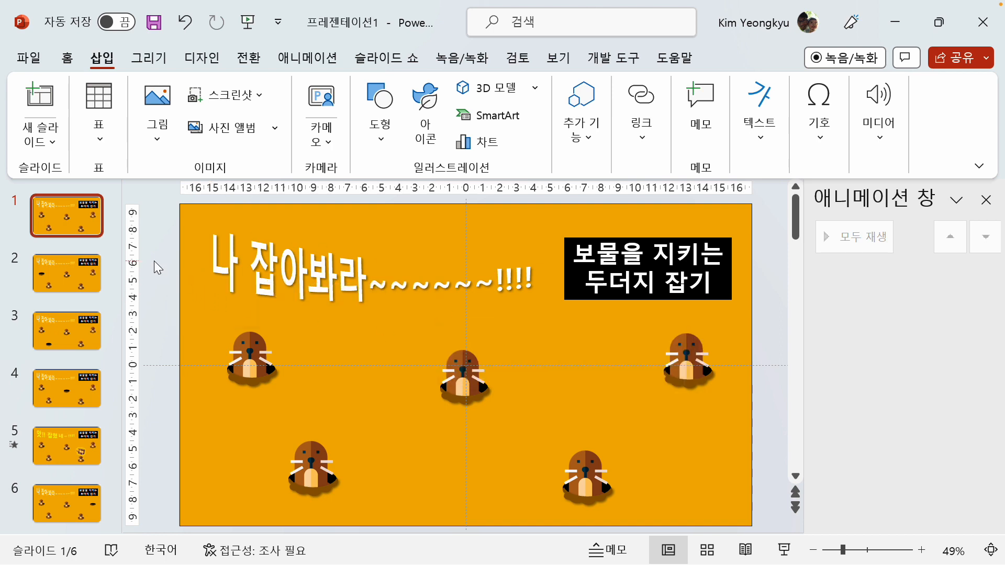
Run the slide show from the beginning, test the moles' mouse-over links and the holes' return links, and end the show
left_click(381, 58)
left_click(41, 102)
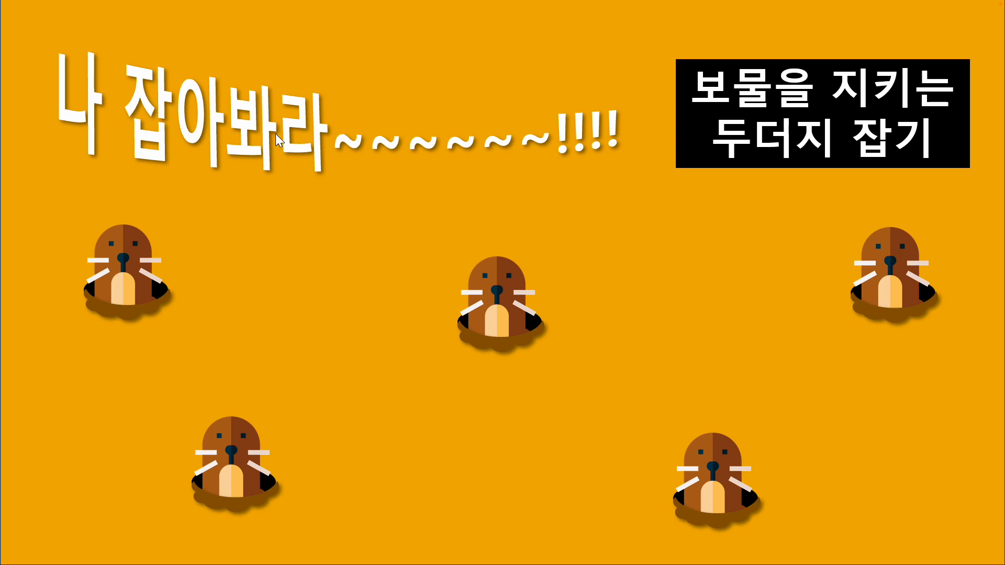
left_click(127, 262)
left_click(110, 282)
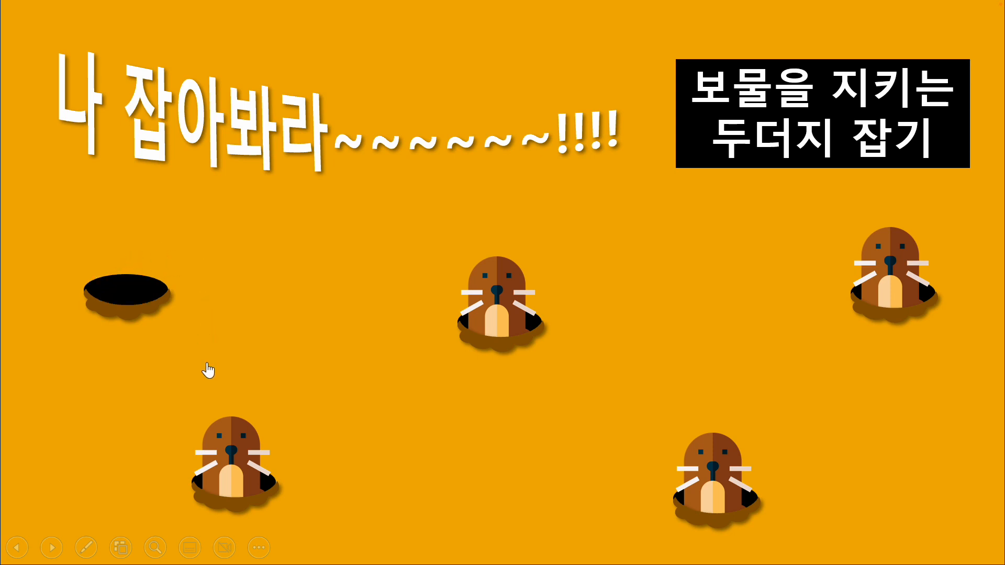
left_click(235, 423)
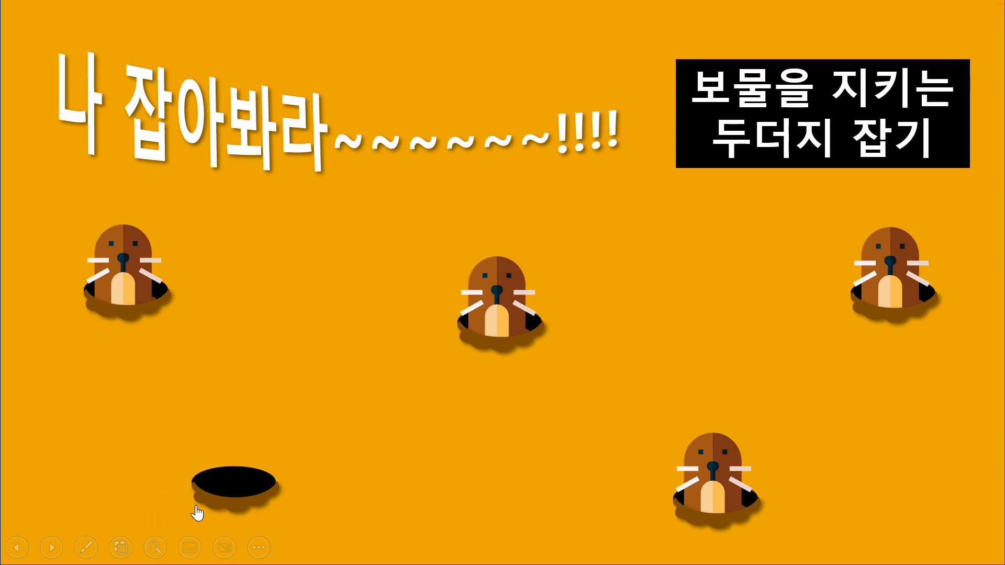
left_click(221, 477)
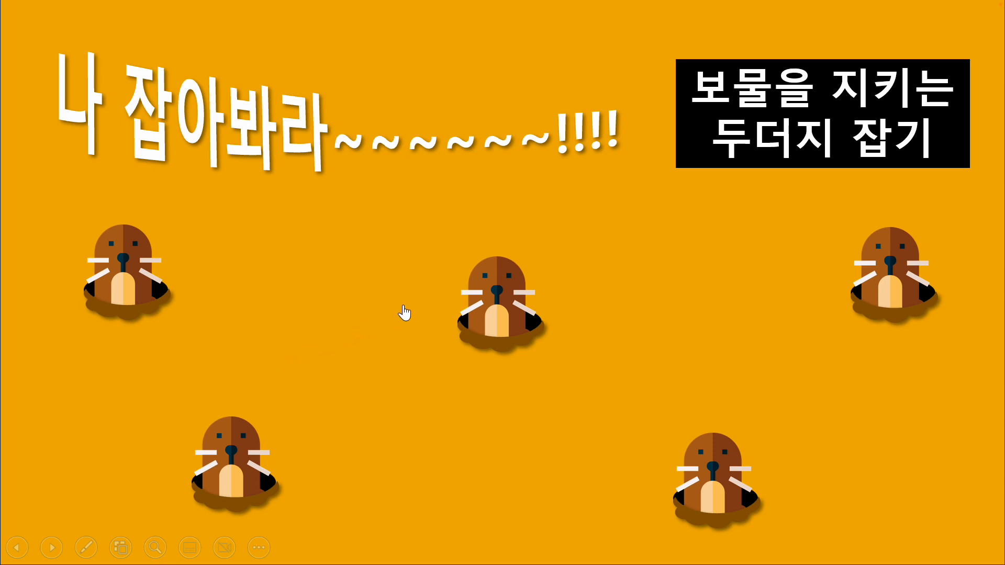
left_click(474, 302)
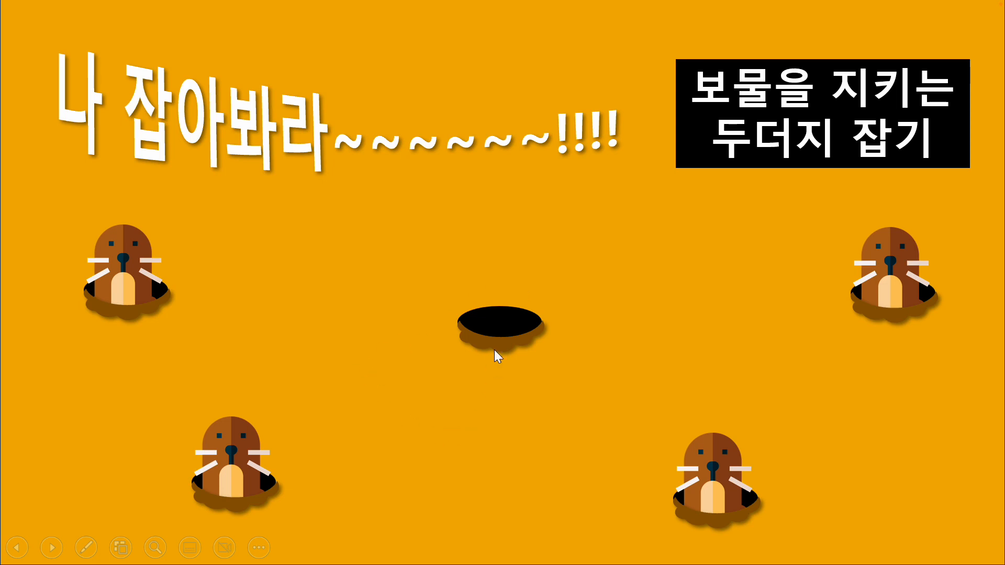
left_click(498, 320)
left_click(753, 484)
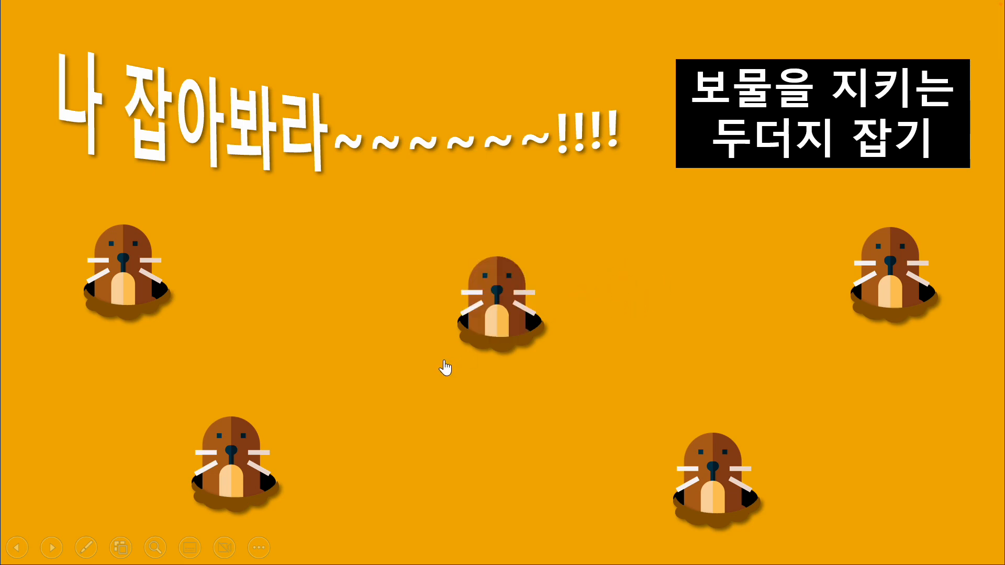
key("Escape")
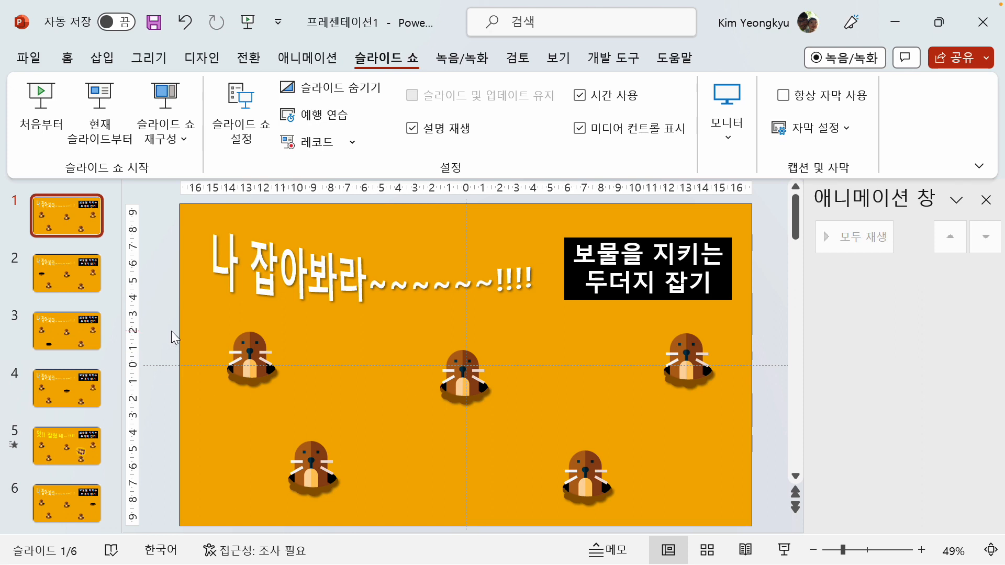
Insert a horizontal text box reading "메롱~~~!!" on slide 2, between the title and the upper-left hole
left_click(73, 275)
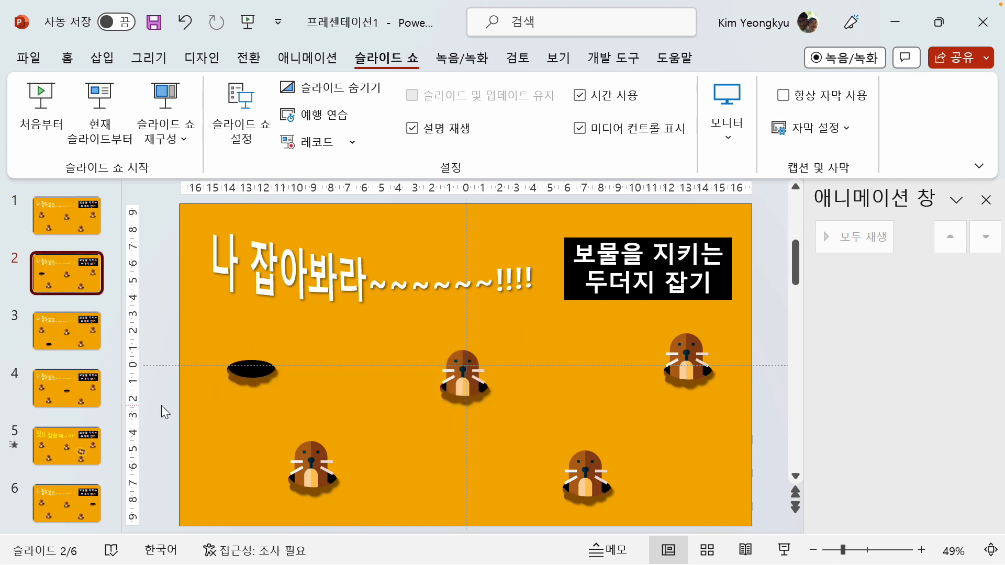
left_click(104, 58)
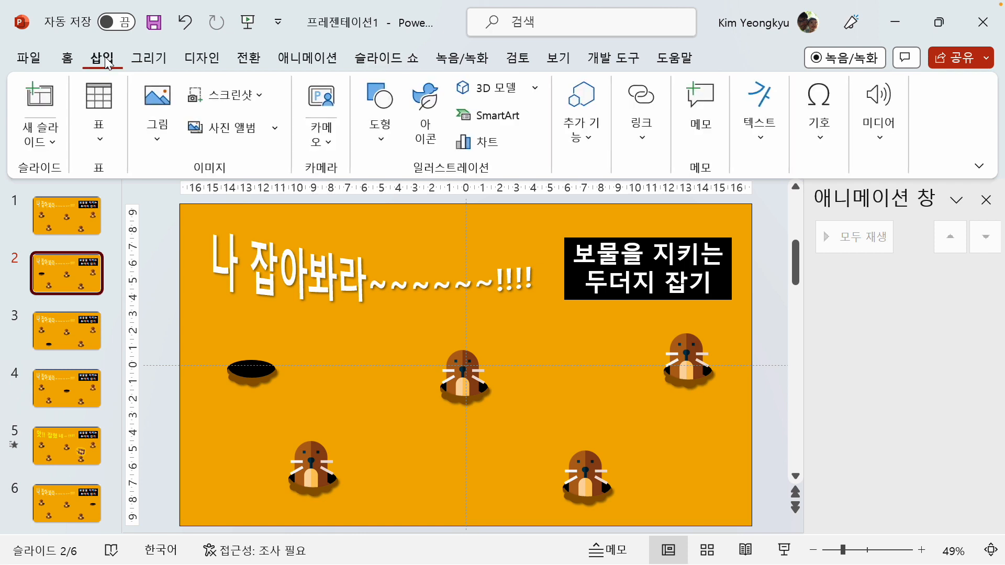
left_click(762, 143)
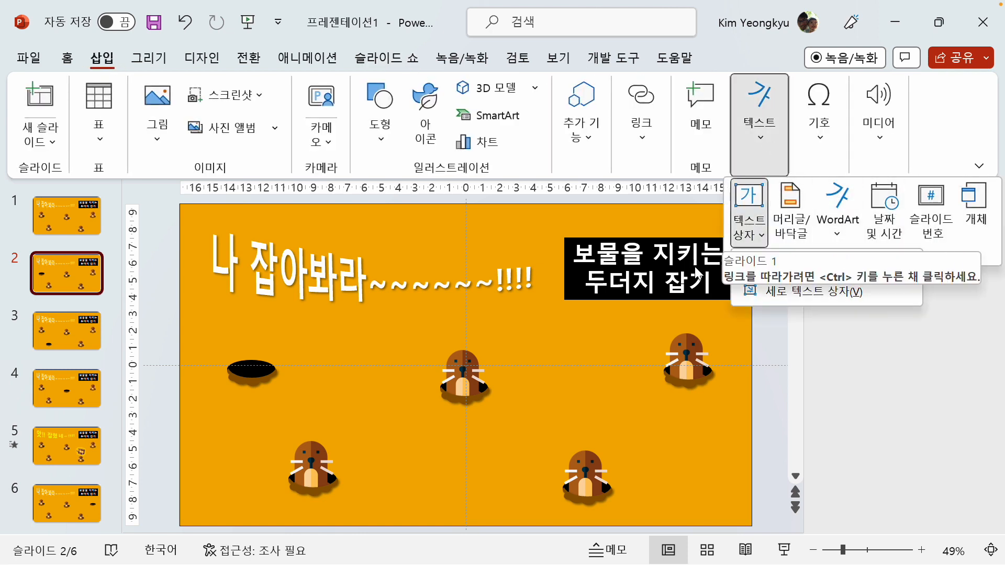
left_click(746, 224)
left_click(753, 260)
left_click_drag(288, 323, 393, 357)
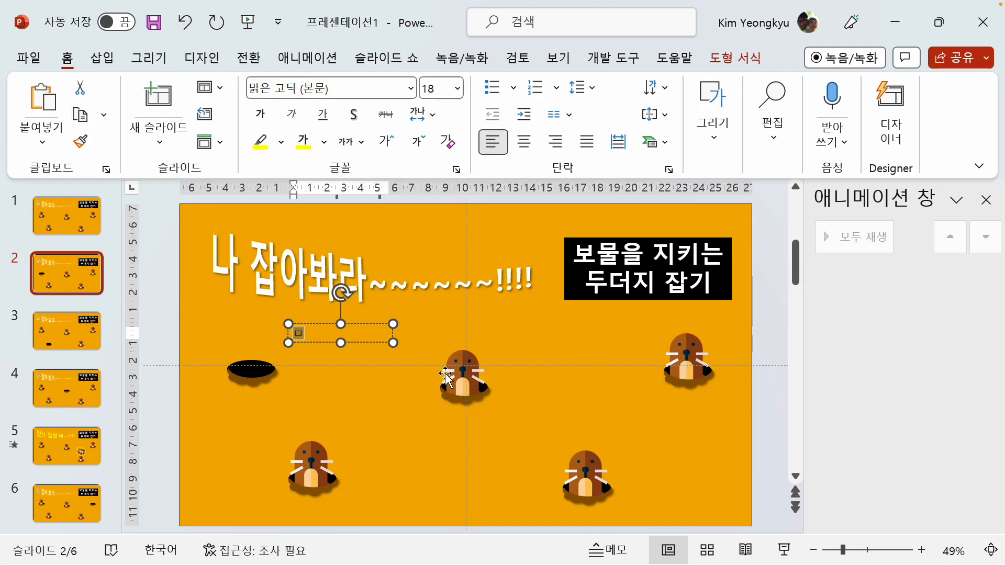
type("메롱~~~!!")
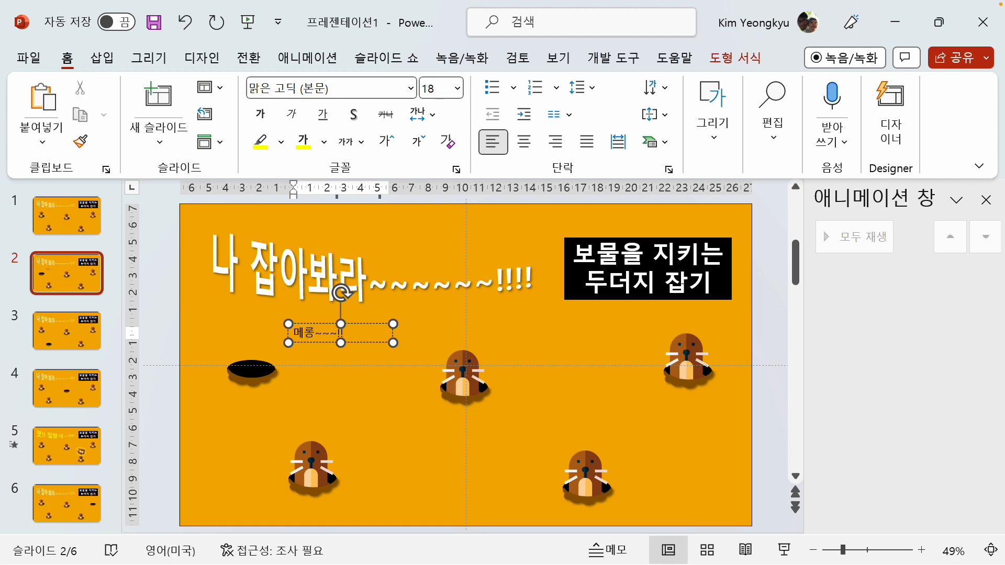
Format the "메롱~~~!!" text as bold, size 32 and centred, and move its box above the upper-left hole, overlapping the title
left_click(363, 325)
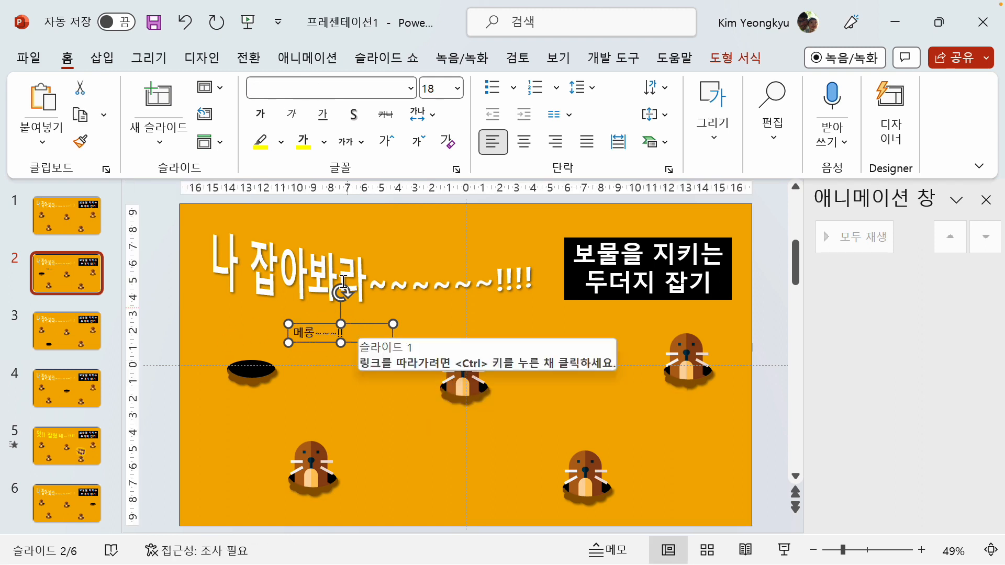
left_click(261, 114)
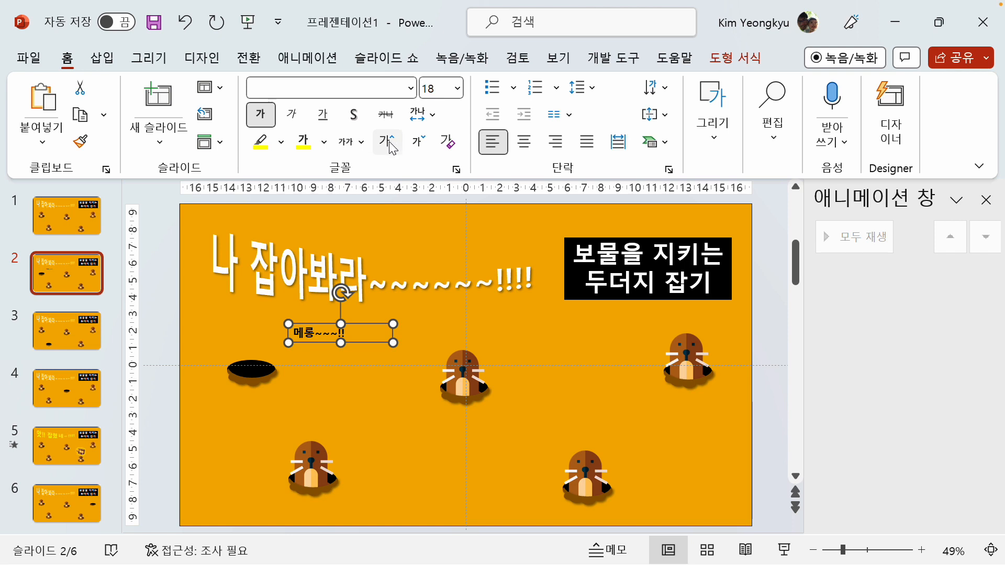
left_click(388, 143)
left_click(388, 142)
left_click(387, 143)
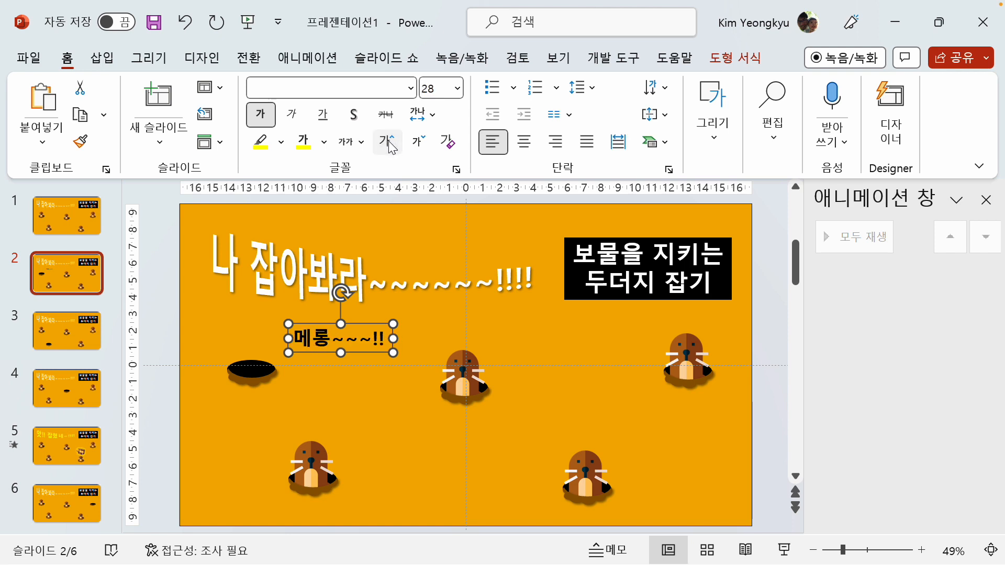
left_click(524, 141)
left_click_drag(326, 327, 250, 277)
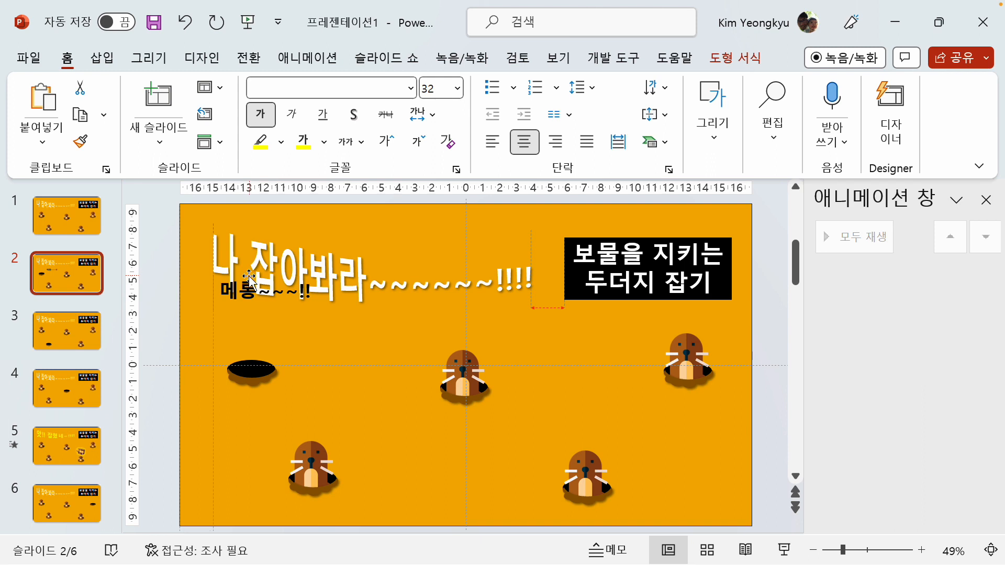
left_click_drag(249, 276, 249, 278)
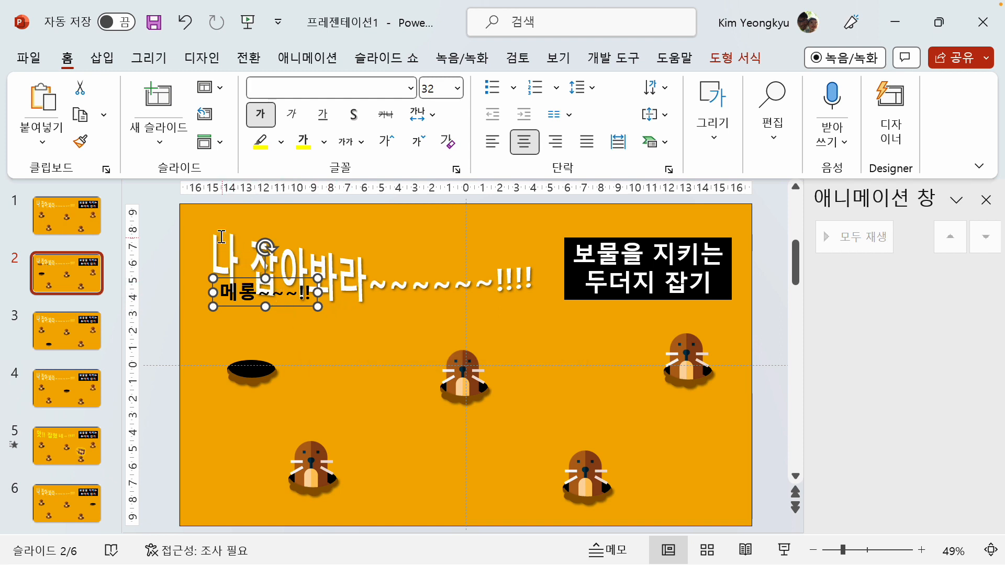
Give the "메롱~~~!!" text box on slide 2 a mouse-over action that hyperlinks to slide 1
left_click(111, 64)
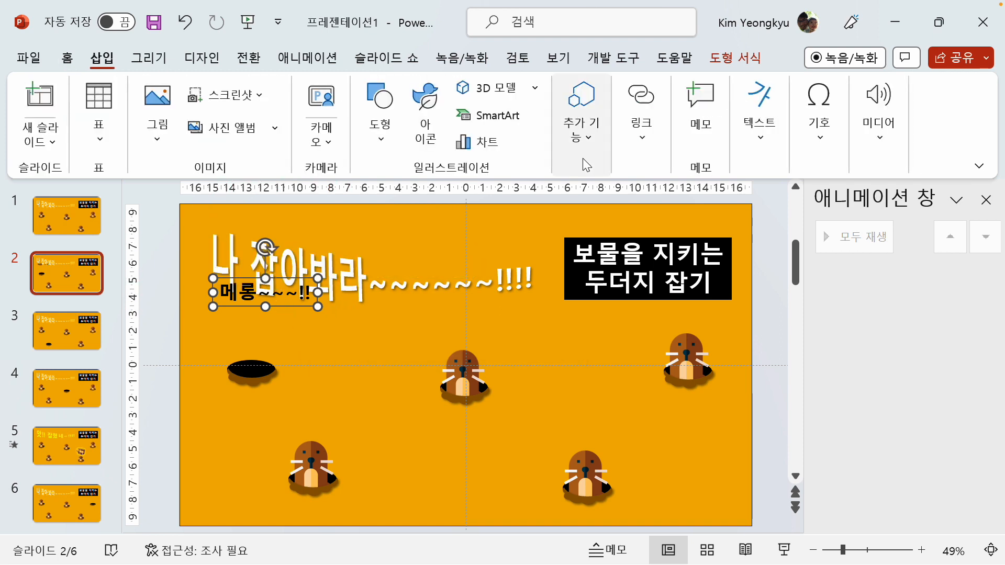
left_click(643, 136)
left_click(716, 212)
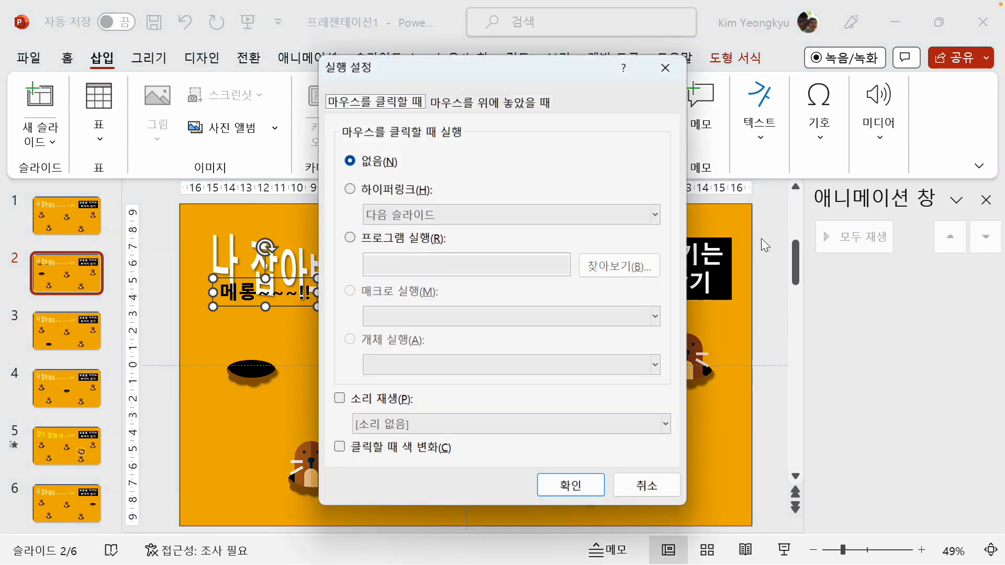
left_click(506, 105)
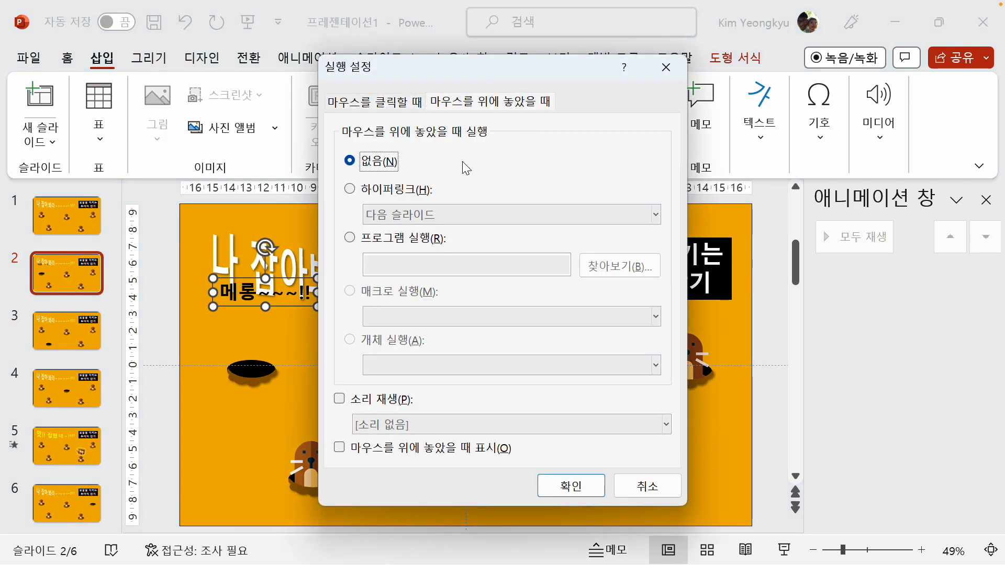
left_click(407, 189)
left_click(655, 214)
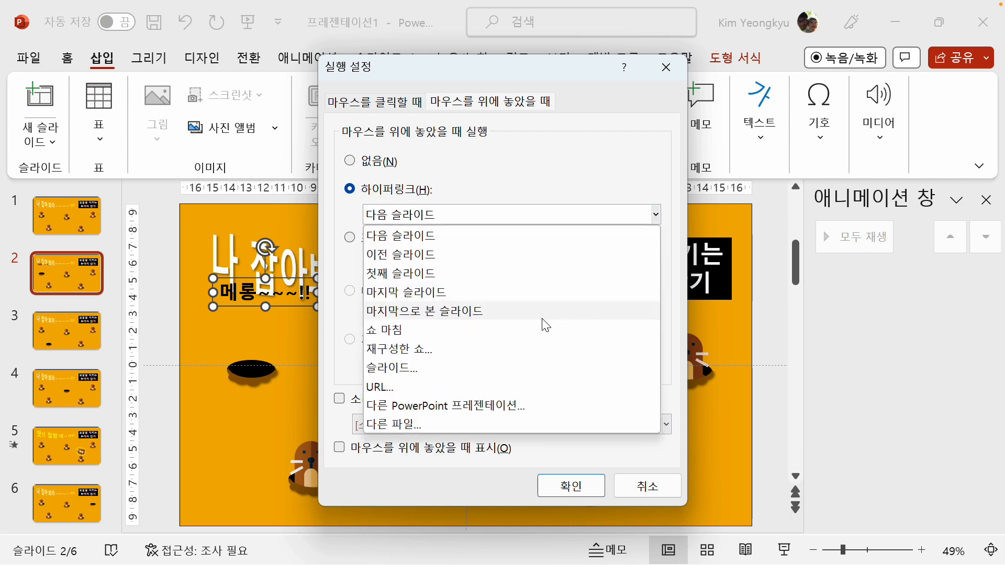
left_click(440, 365)
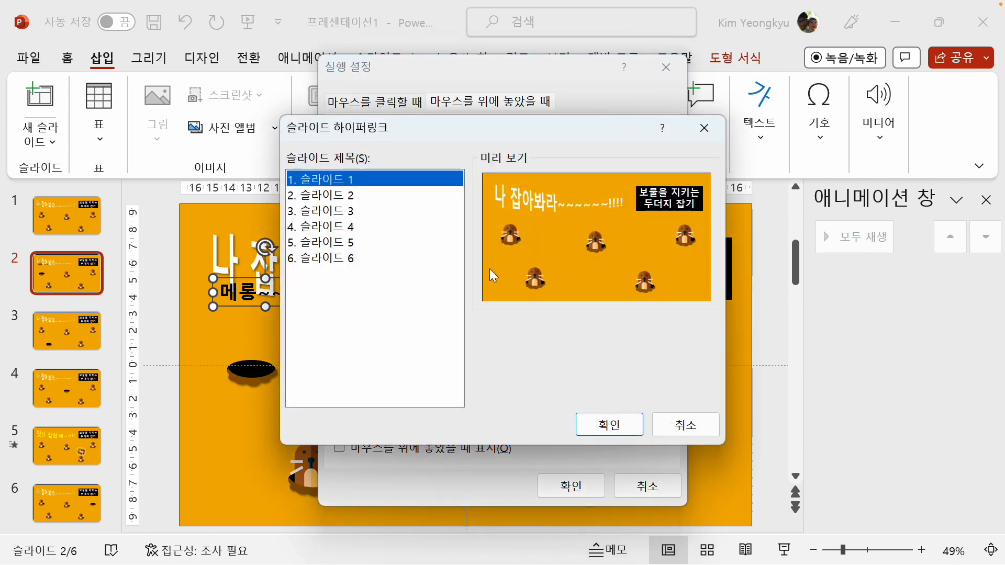
left_click(609, 425)
left_click(569, 482)
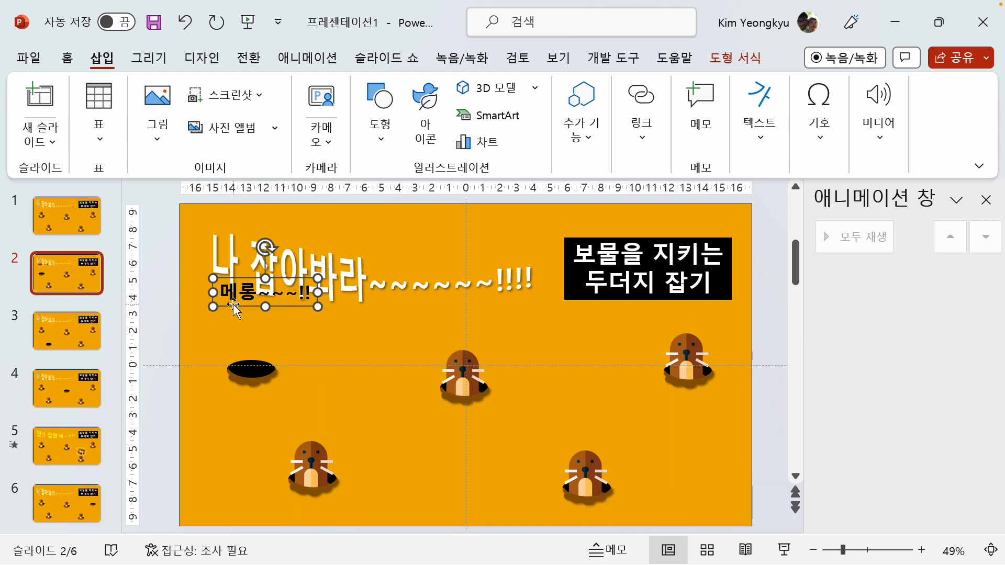
Paste a copy of the linked "메롱~~~!!" text box onto slide 3 and place it above the lower-left hole
left_click(71, 337)
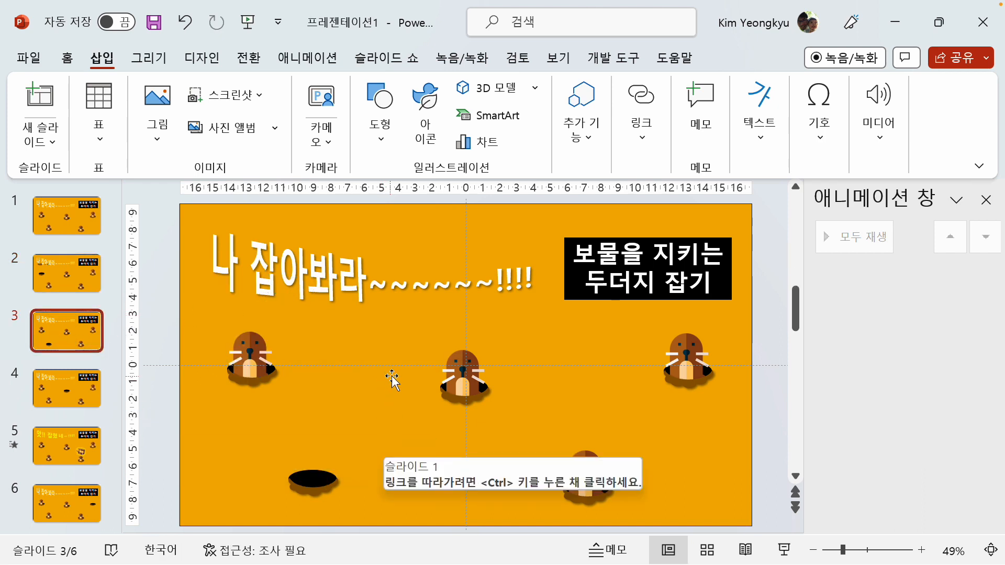
key("ctrl+v")
left_click_drag(294, 308, 342, 416)
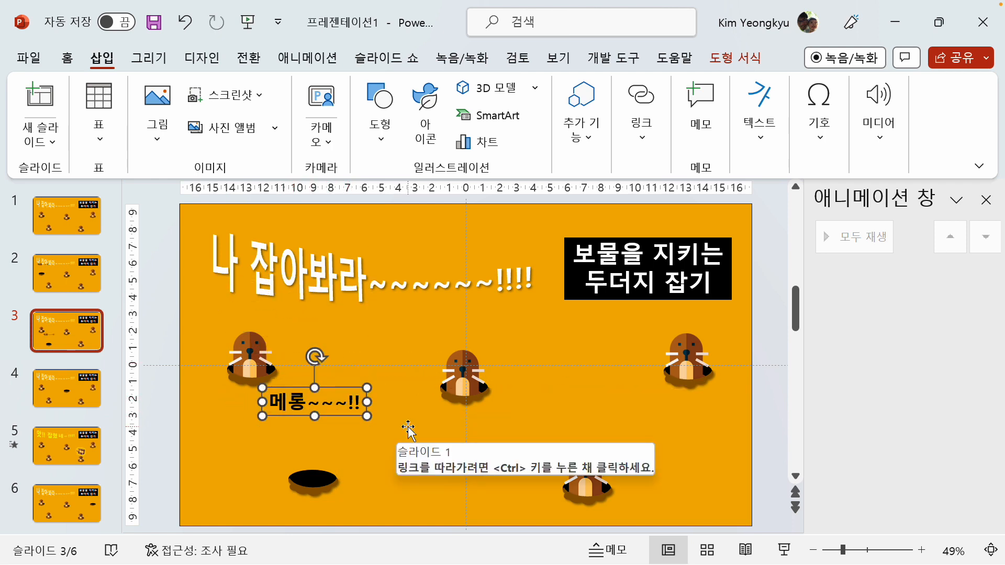
Paste a copy of the linked "메롱~~~!!" text box onto slide 4 and place it above the centre hole
left_click(118, 400)
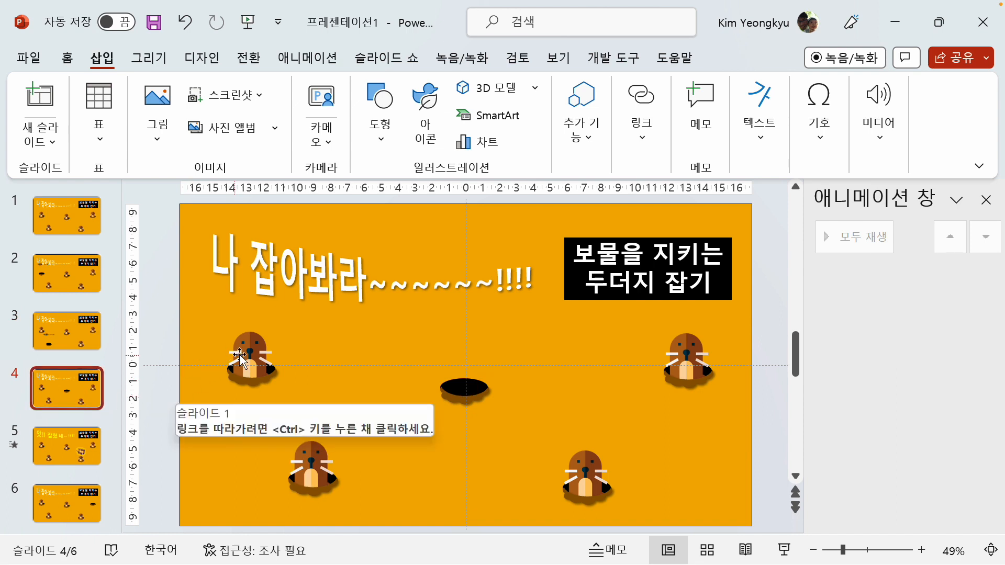
key("ctrl+v")
left_click_drag(289, 307, 492, 327)
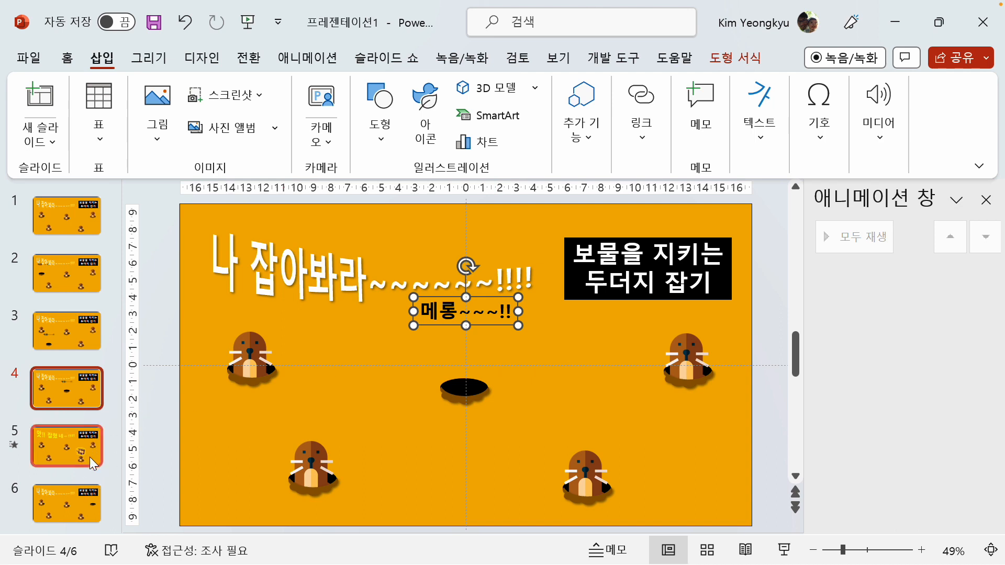
Paste a copy of the linked "메롱~~~!!" text box onto slide 6 and place it above the upper-right hole
left_click(66, 502)
key("ctrl+v")
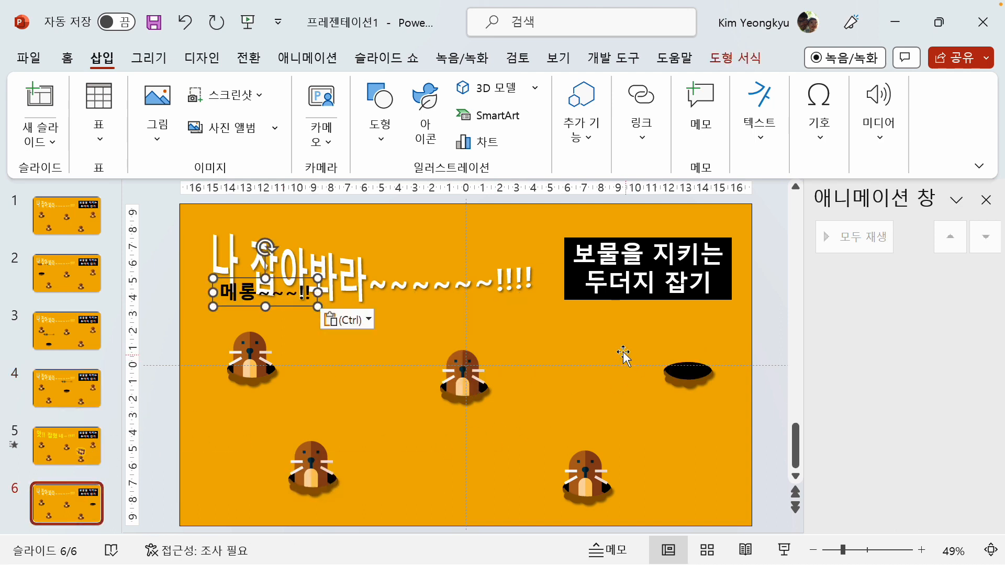
left_click_drag(280, 306, 733, 314)
left_click(150, 321)
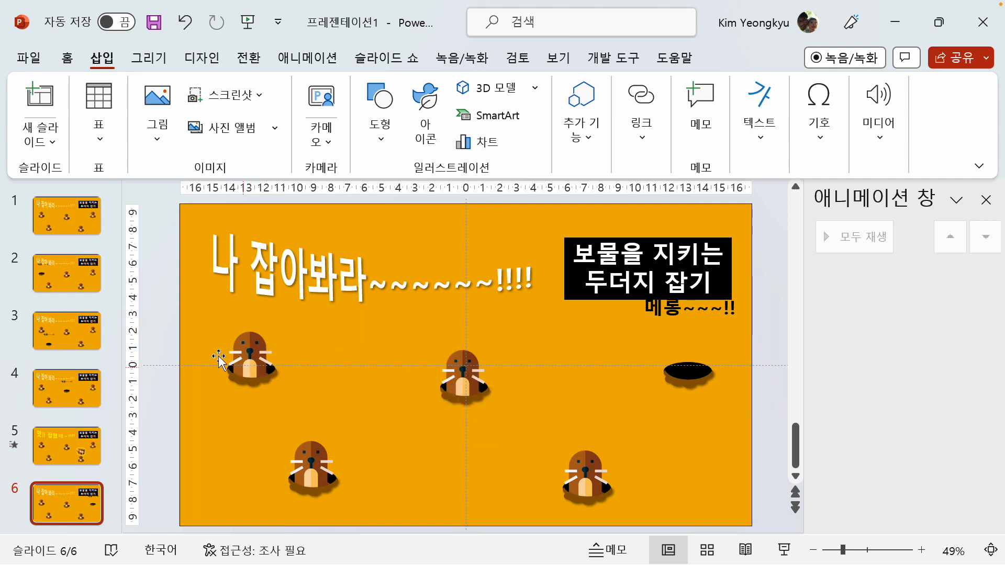
Delete all moles and holes from slides 2, 3 and 4, keeping the titles and the "메롱~~~!!" texts
left_click(74, 231)
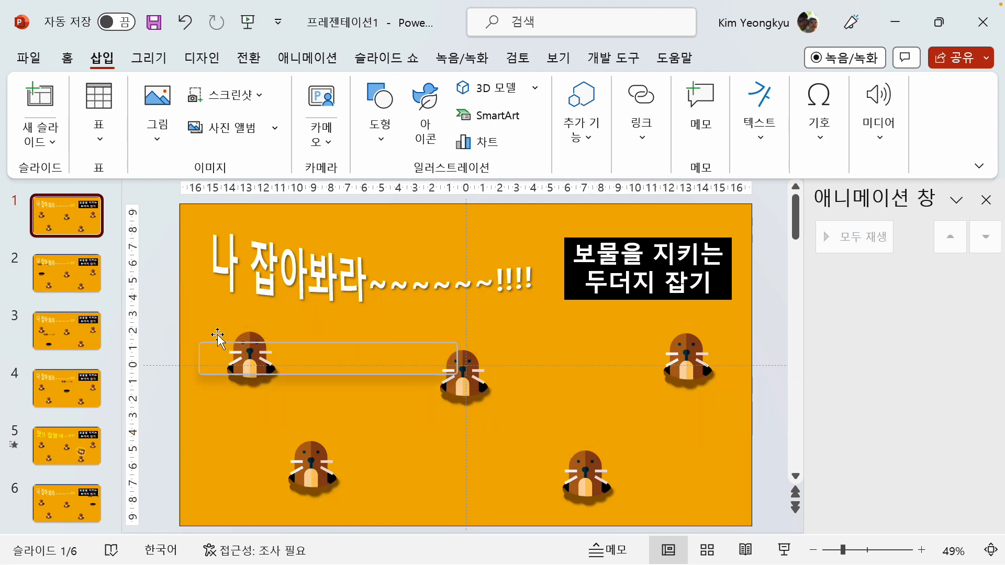
left_click(55, 285)
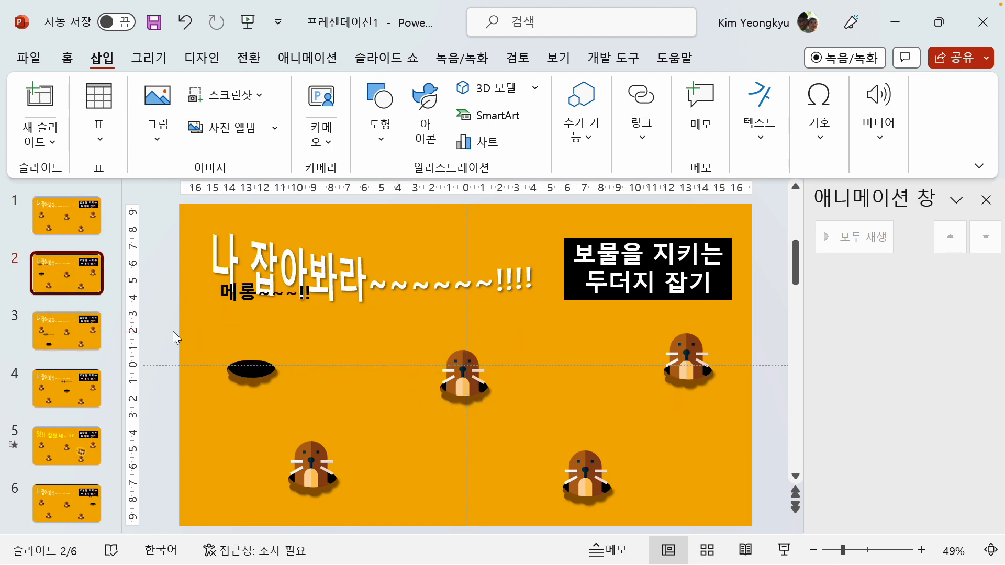
left_click_drag(164, 309, 758, 526)
key("Delete")
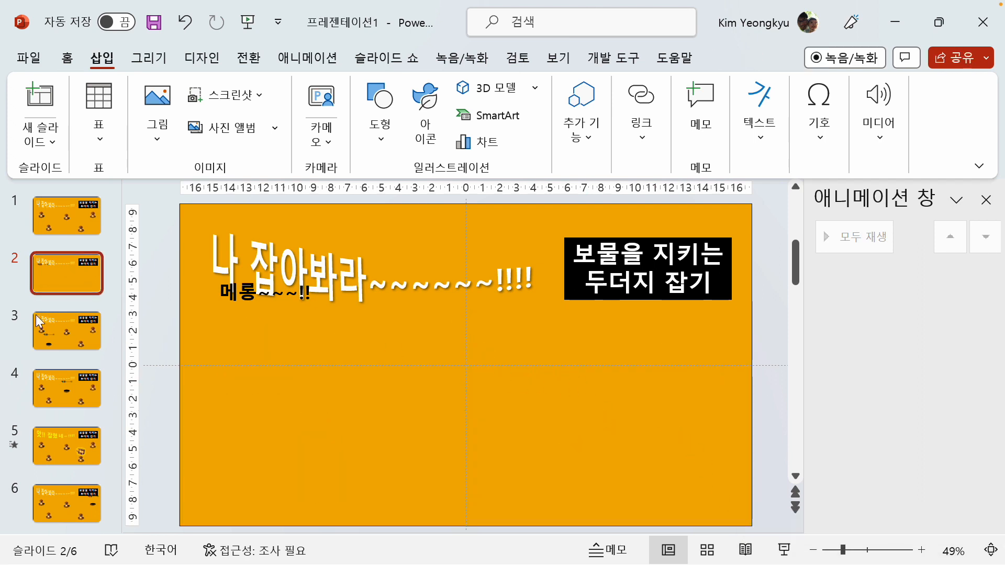
left_click(39, 320)
left_click_drag(159, 319, 788, 531)
left_click(343, 390, "shift")
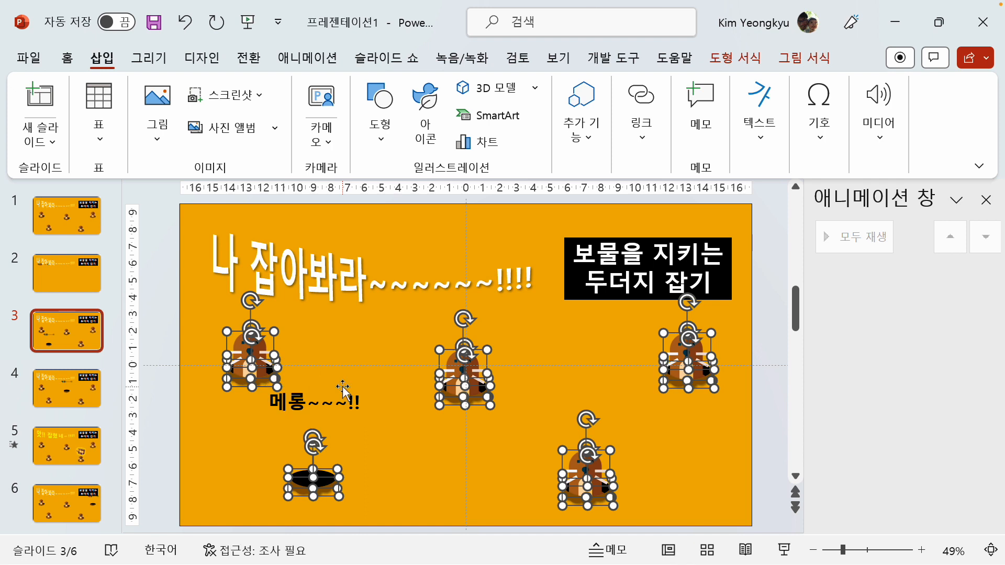
key("Delete")
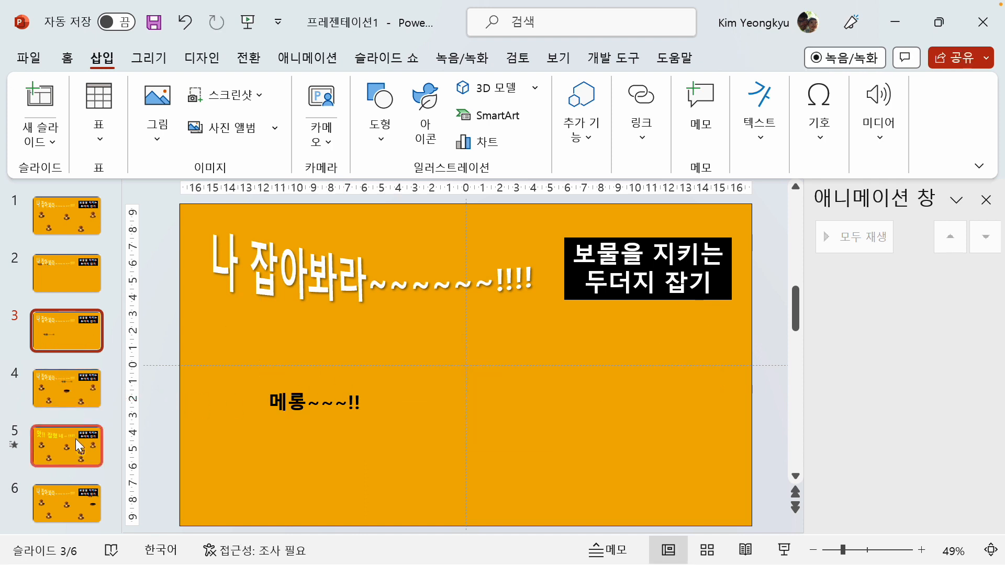
left_click(71, 400)
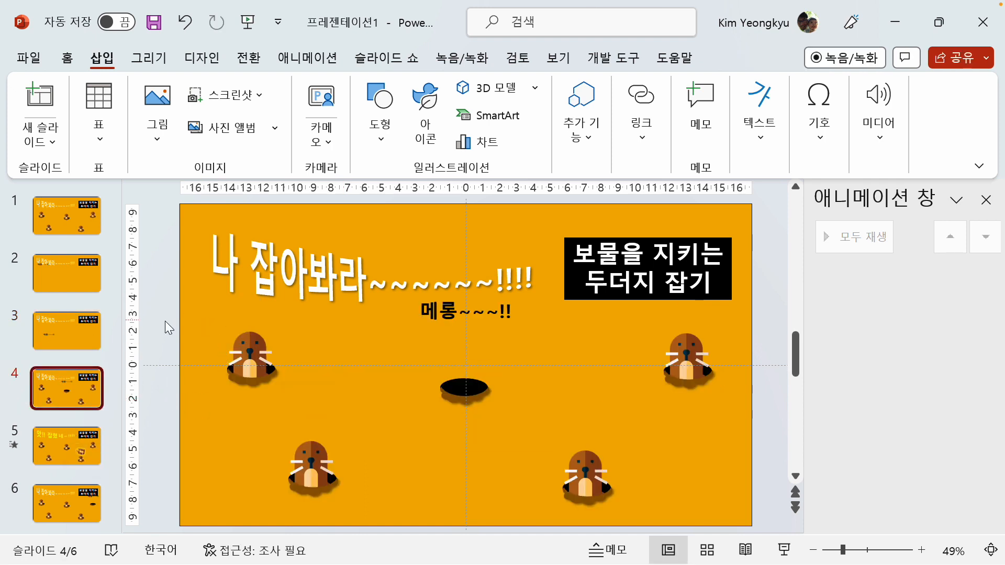
left_click_drag(159, 320, 849, 528)
key("Delete")
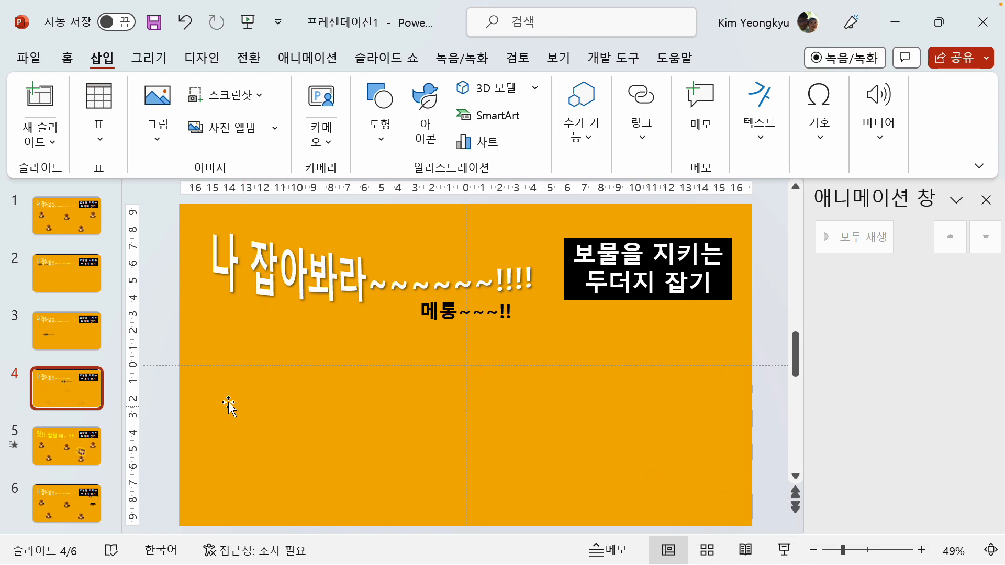
Delete all moles and holes from slides 5 and 6, keeping the treasure chest on slide 5 and the "메롱~~~!!" text on slide 6
left_click(79, 448)
left_click_drag(149, 311, 796, 535)
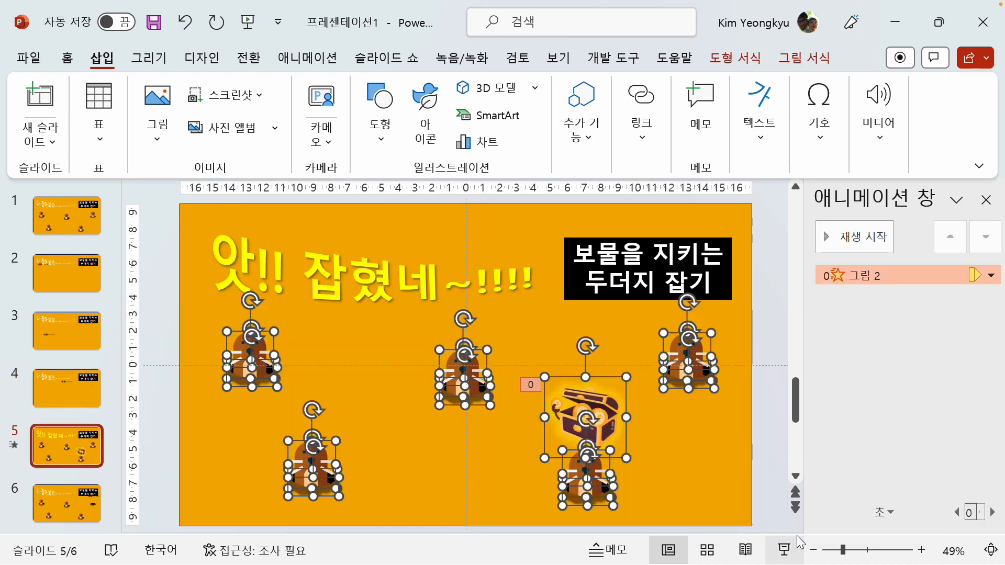
left_click(607, 406, "shift")
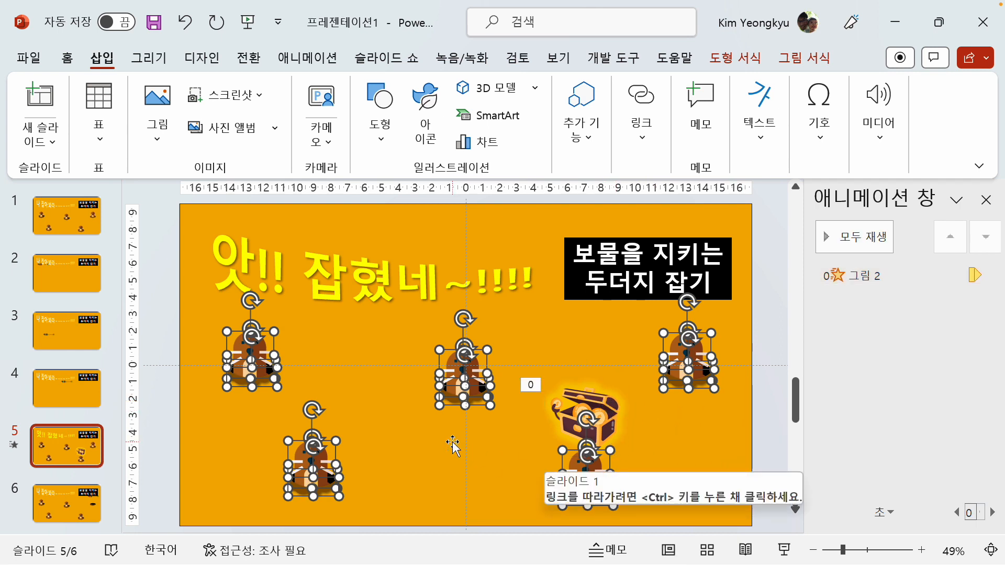
key("Delete")
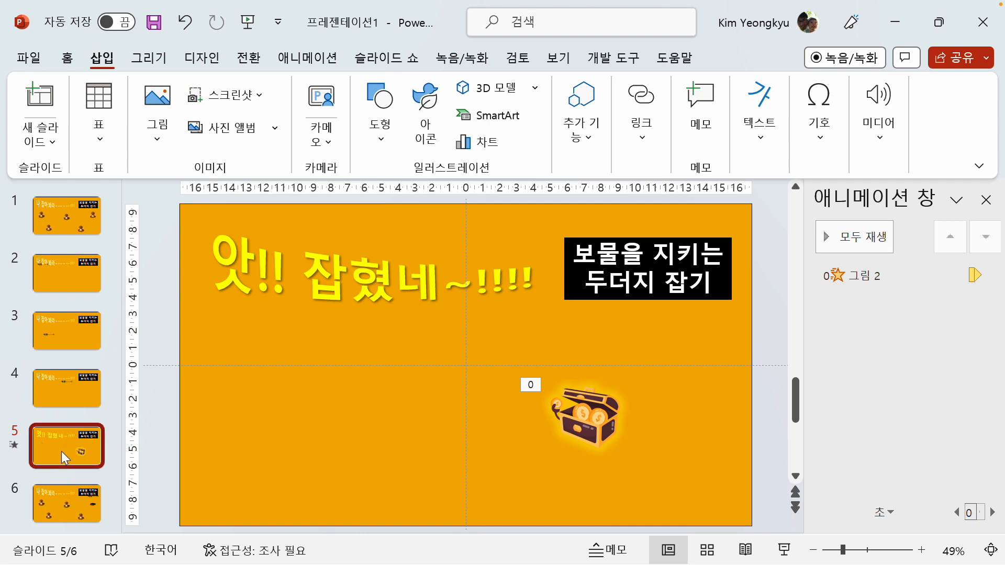
left_click(65, 499)
left_click_drag(150, 317, 787, 530)
key("Delete")
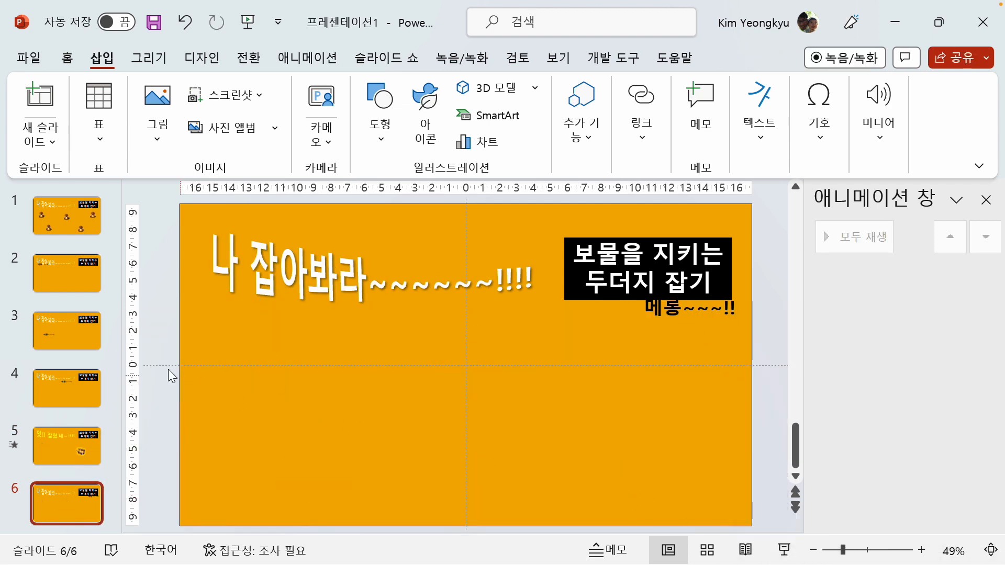
Copy all the linked moles and holes from slide 1 and paste them onto slides 2, 3 and 4
left_click(68, 215)
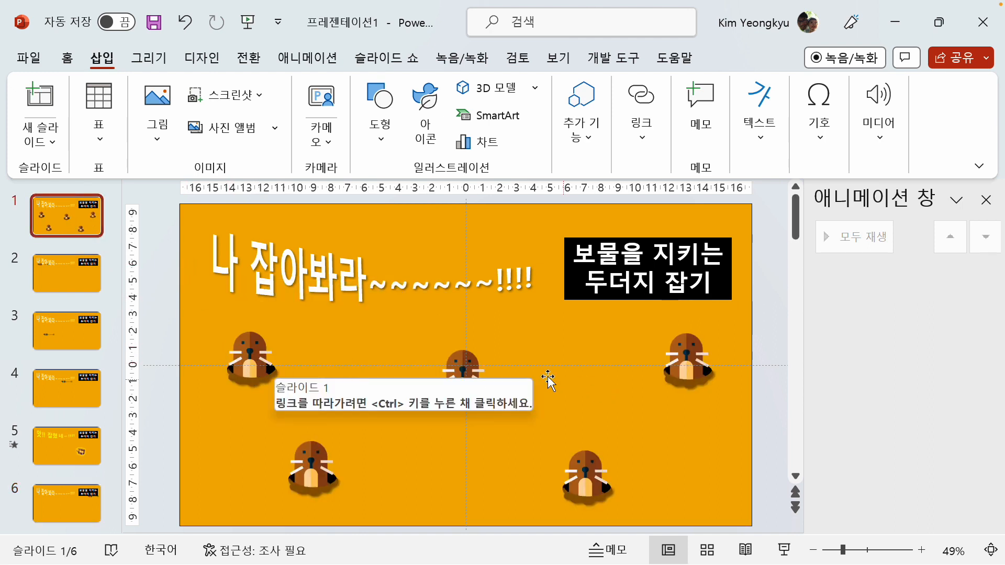
left_click_drag(174, 294, 782, 525)
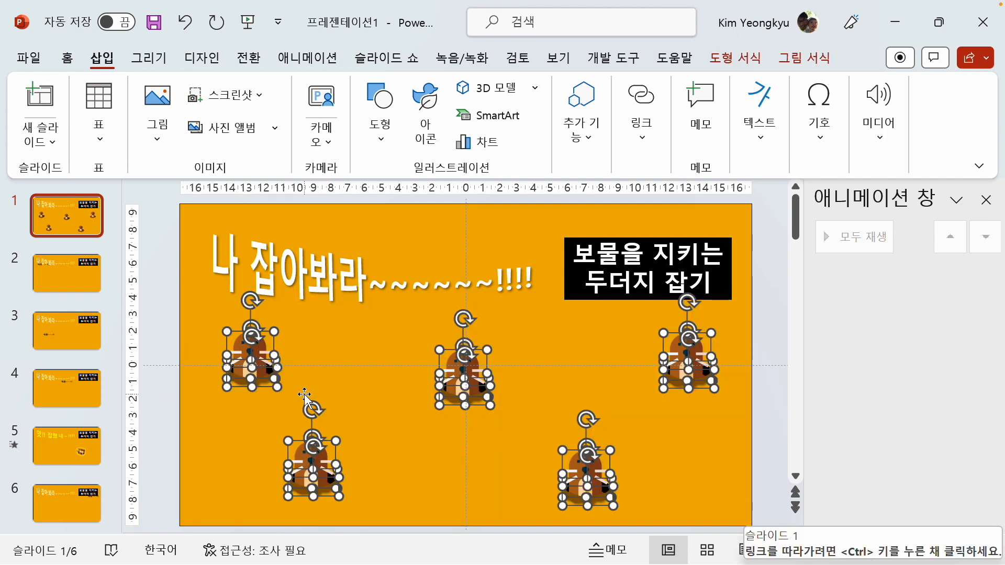
left_click(78, 288)
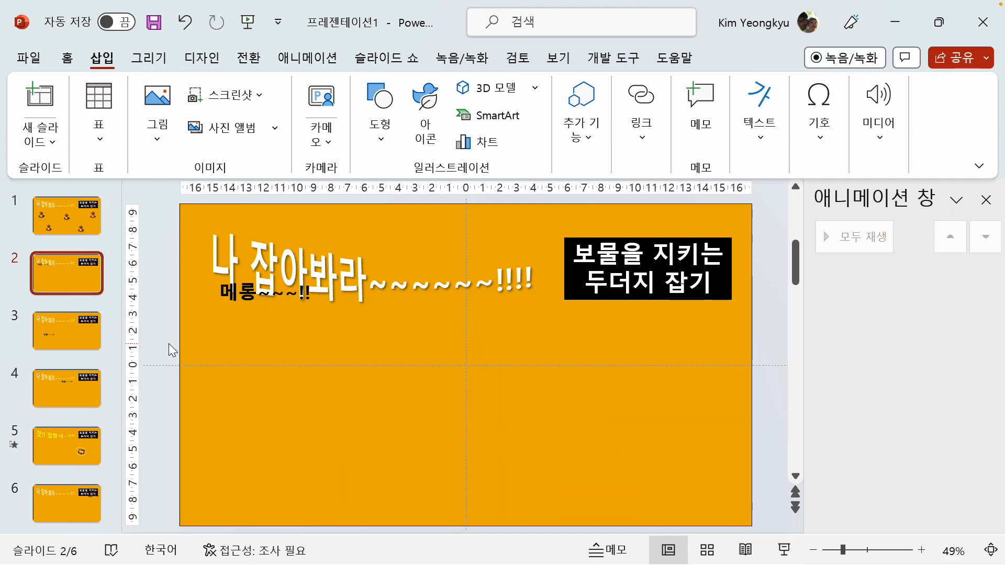
key("ctrl+v")
left_click(68, 331)
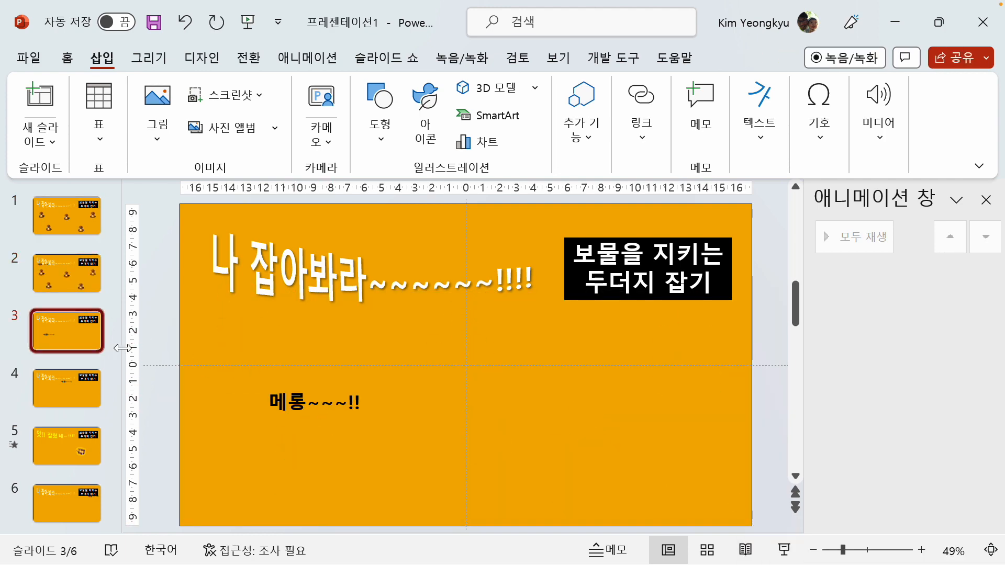
key("ctrl+v")
left_click(115, 397)
key("ctrl+v")
Paste the copied linked moles and holes onto slides 5 and 6
left_click(84, 444)
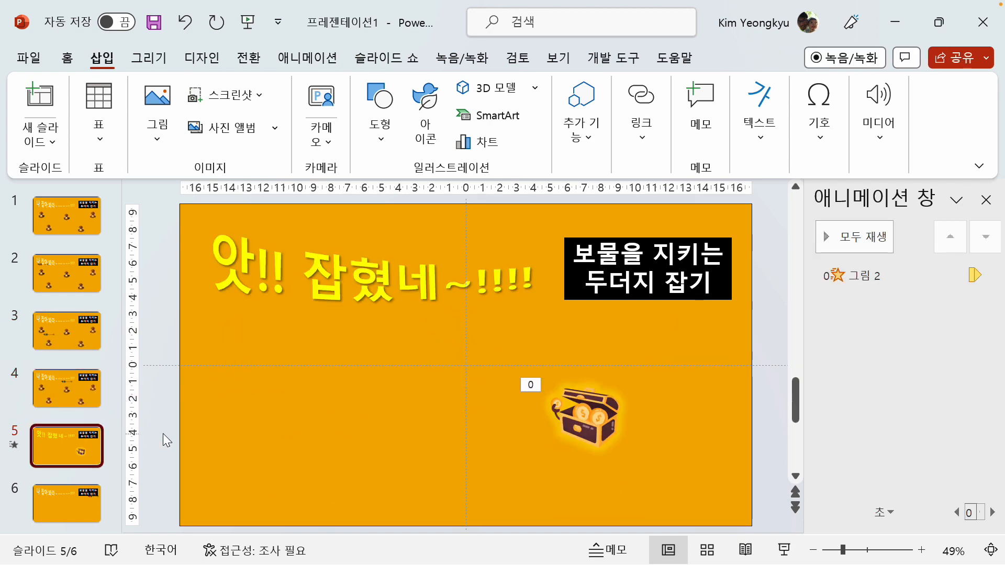
key("ctrl+v")
left_click(73, 504)
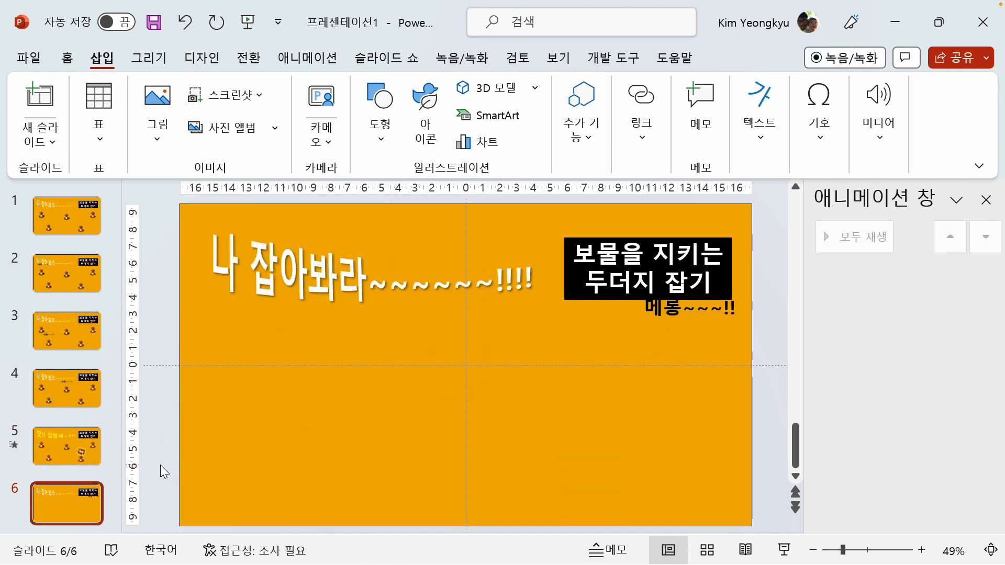
key("ctrl+v")
left_click(156, 401)
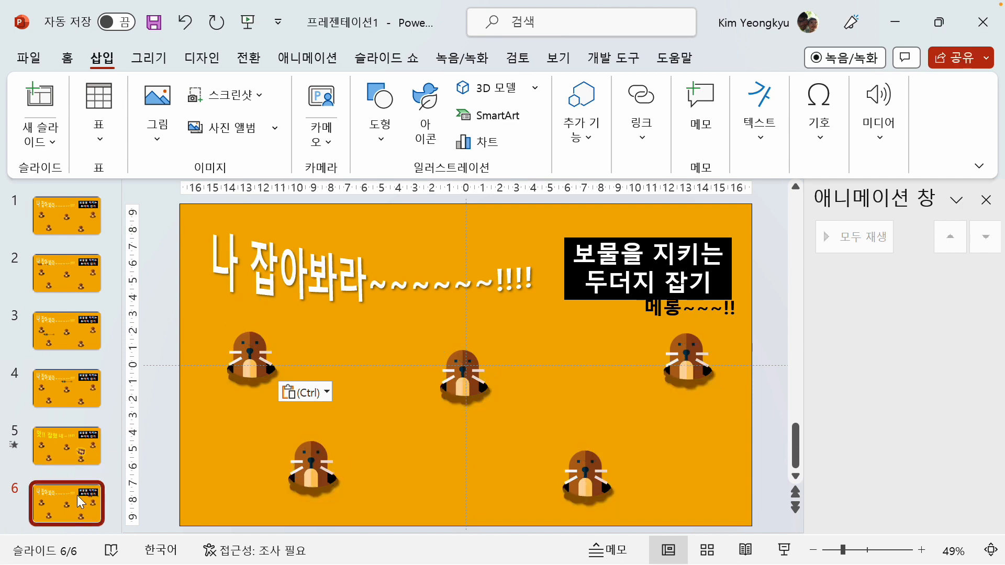
On slide 6, move the "메롱~~~!!" text slightly down, clear of the black title box, and delete the upper-right mole, leaving its hole
left_click(688, 357)
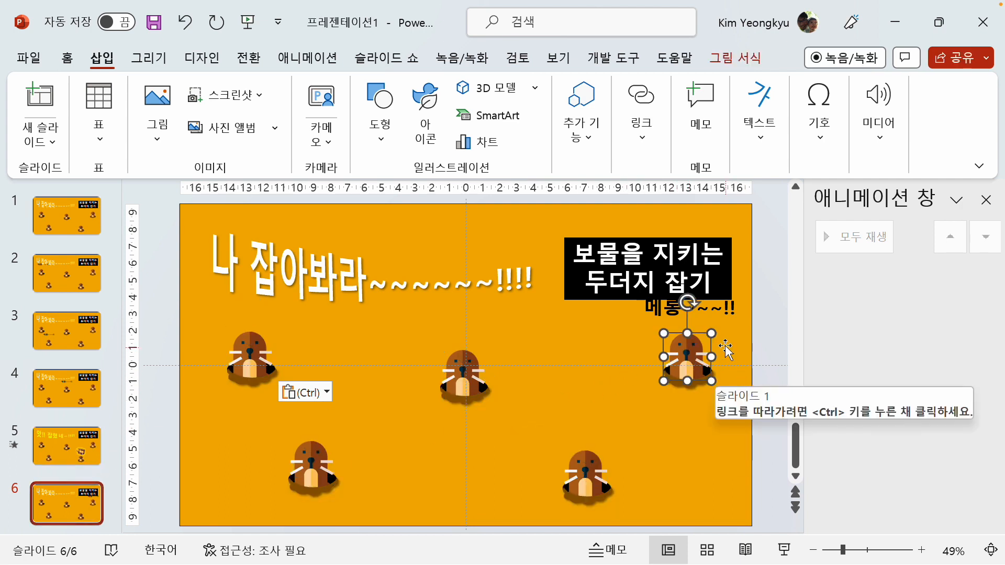
left_click(722, 313)
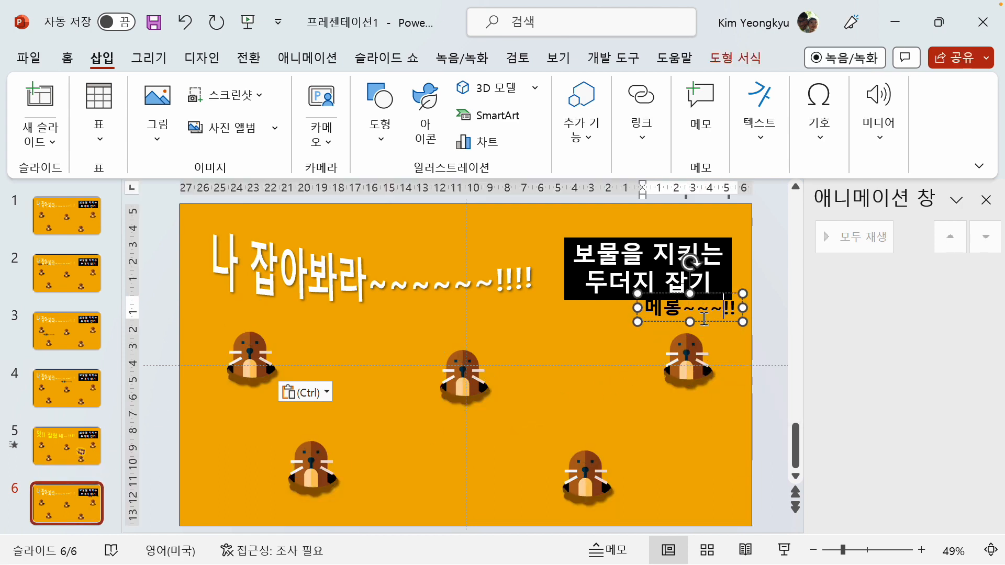
left_click_drag(704, 321, 688, 361)
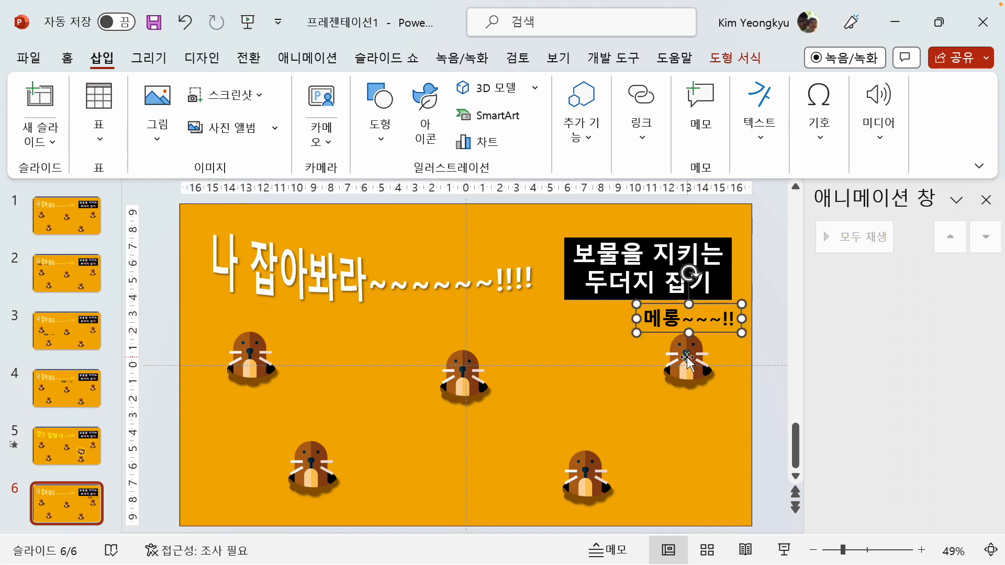
left_click(686, 358)
key("Delete")
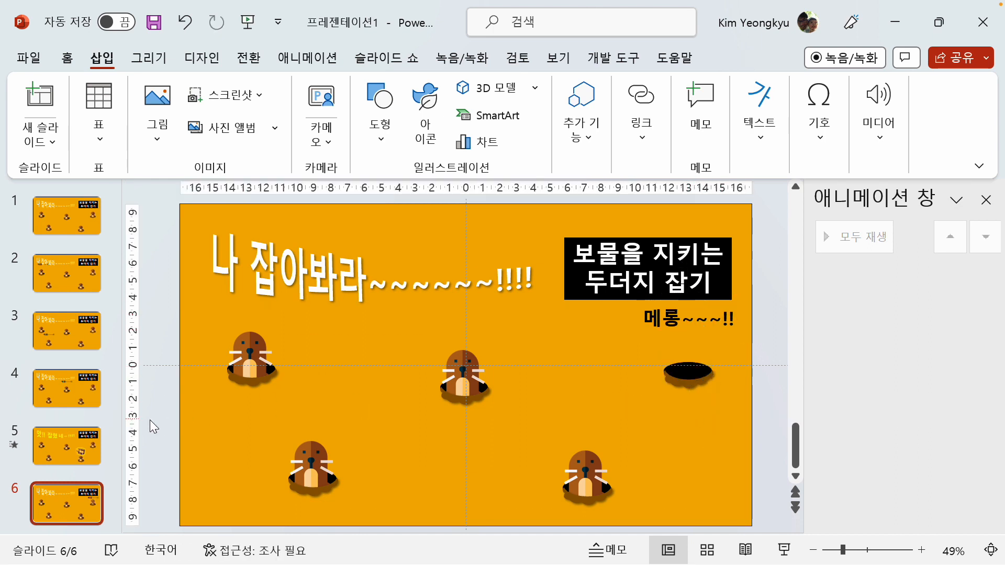
On slide 4, move the "메롱~~~!!" text slightly down towards the centre hole and delete the centre mole, leaving its hole
left_click(71, 443)
left_click(77, 381)
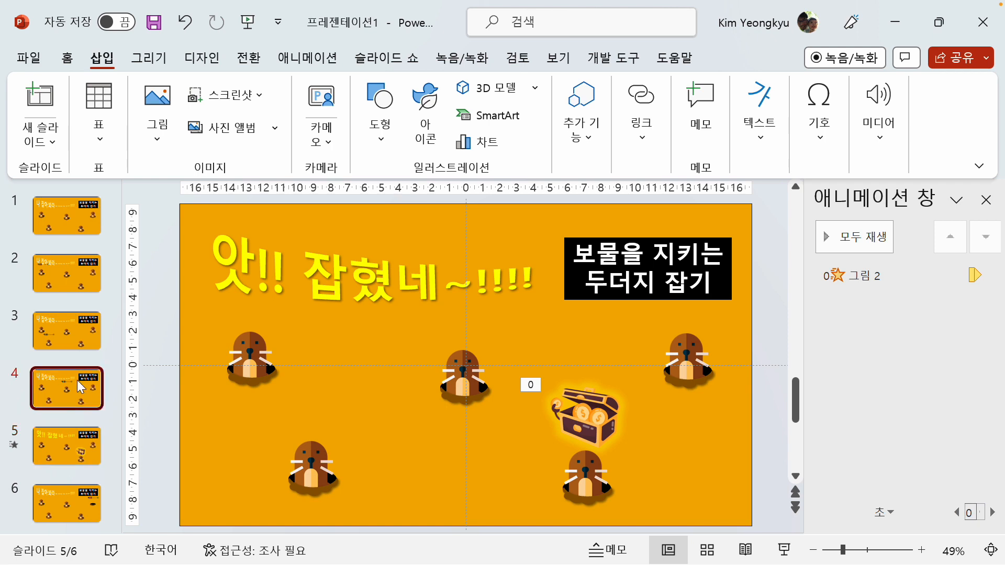
left_click(489, 314)
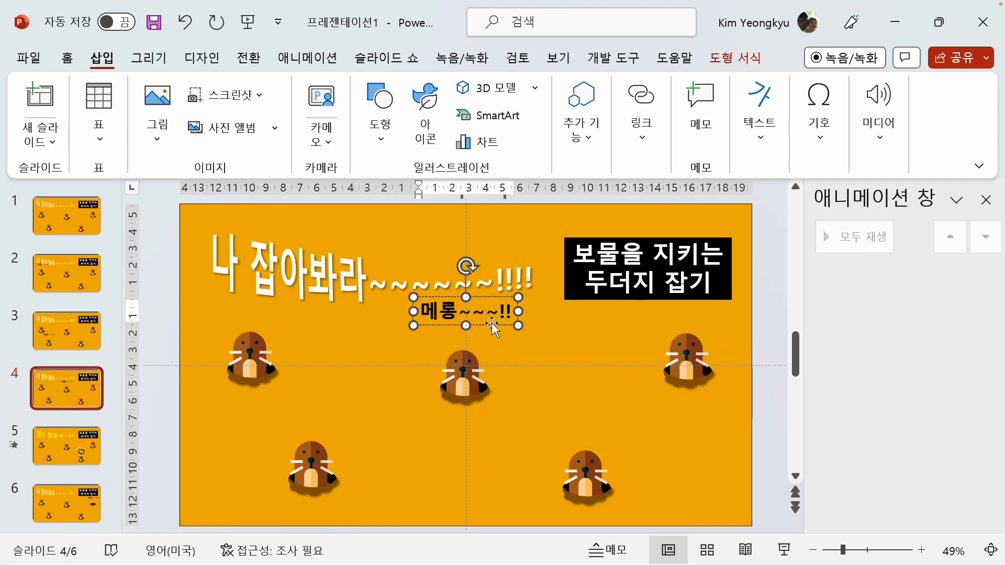
left_click_drag(492, 327, 494, 342)
left_click(471, 381)
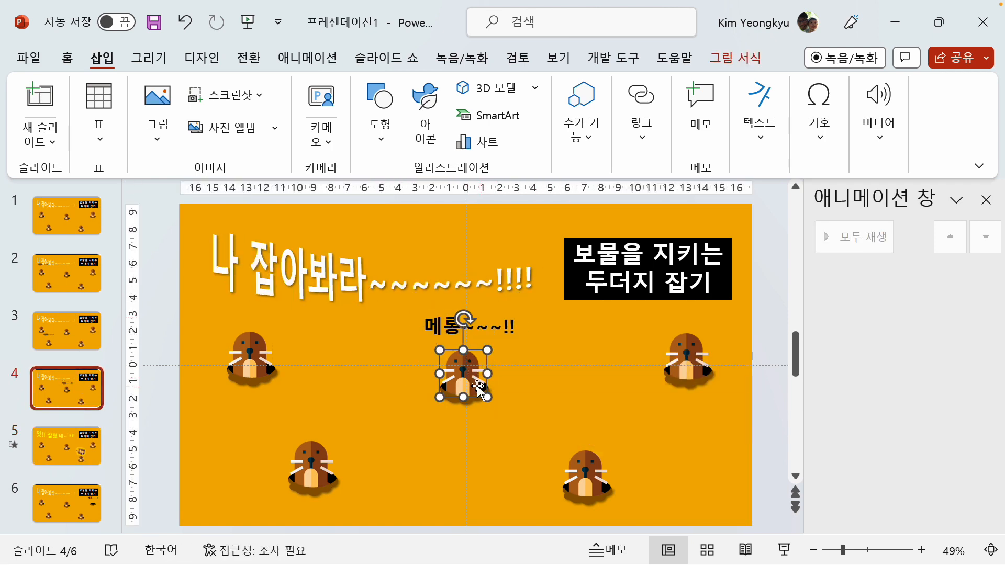
key("Delete")
On slide 3, move the "메롱~~~!!" text slightly down towards the lower-left hole and delete the lower-left mole, leaving its hole
left_click(66, 330)
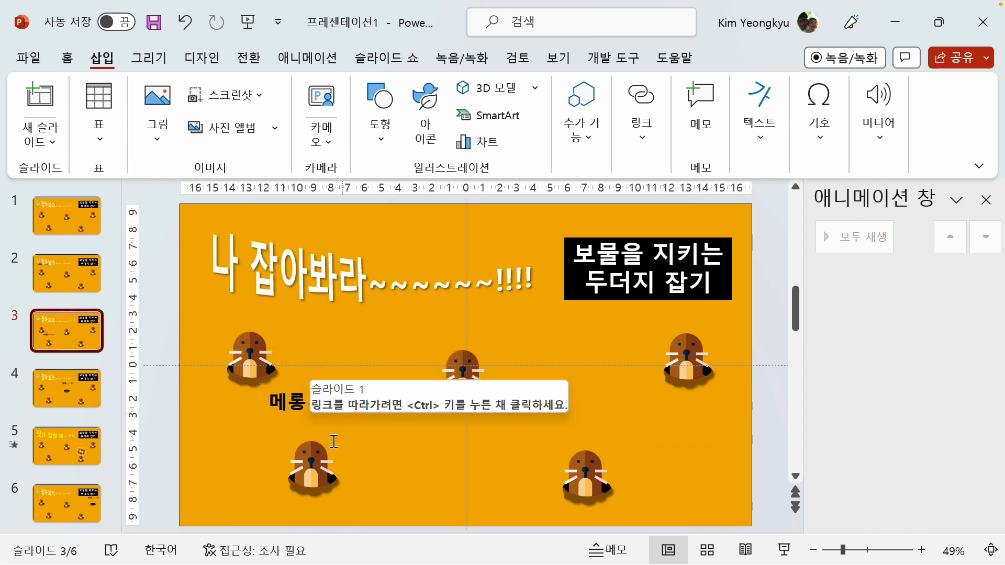
left_click(291, 406)
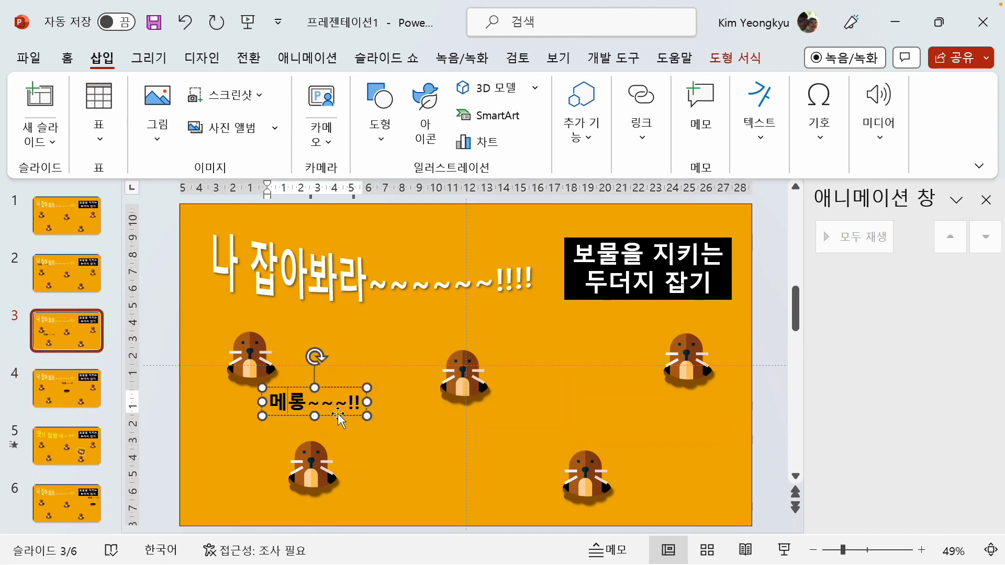
left_click_drag(337, 413, 340, 430)
left_click(317, 462)
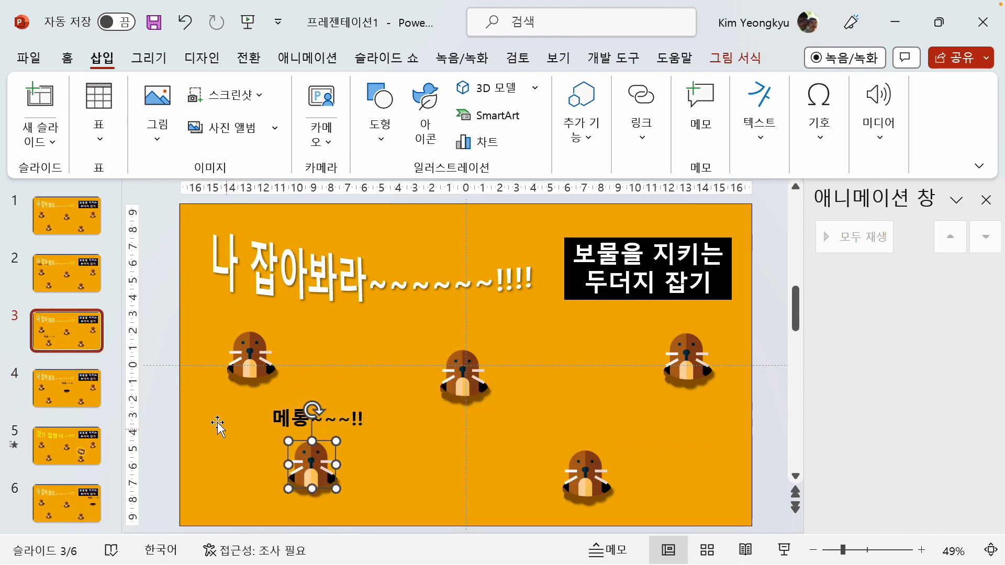
key("Delete")
On slide 2, move the "메롱~~~!!" text down below the title and delete the upper-left mole, leaving its hole
left_click(67, 280)
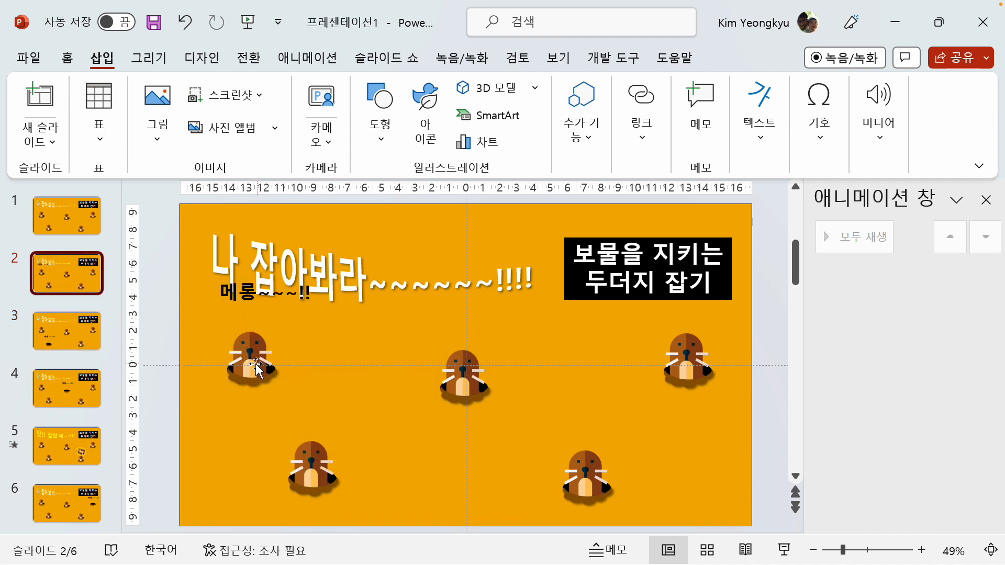
left_click(249, 306)
left_click_drag(249, 306, 250, 325)
left_click(250, 357)
key("Delete")
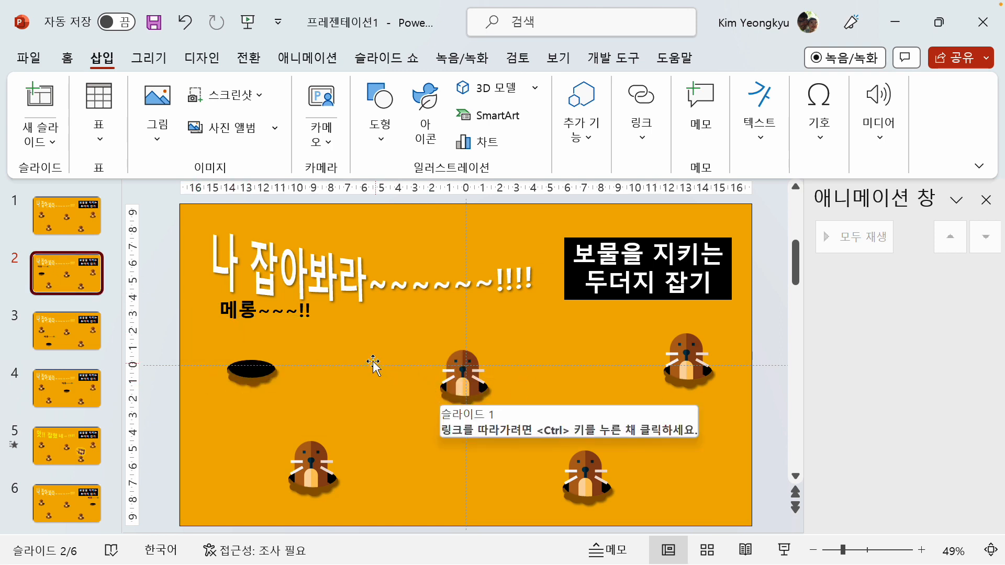
Start the slide show from the beginning to test the game from slide 1
left_click(99, 215)
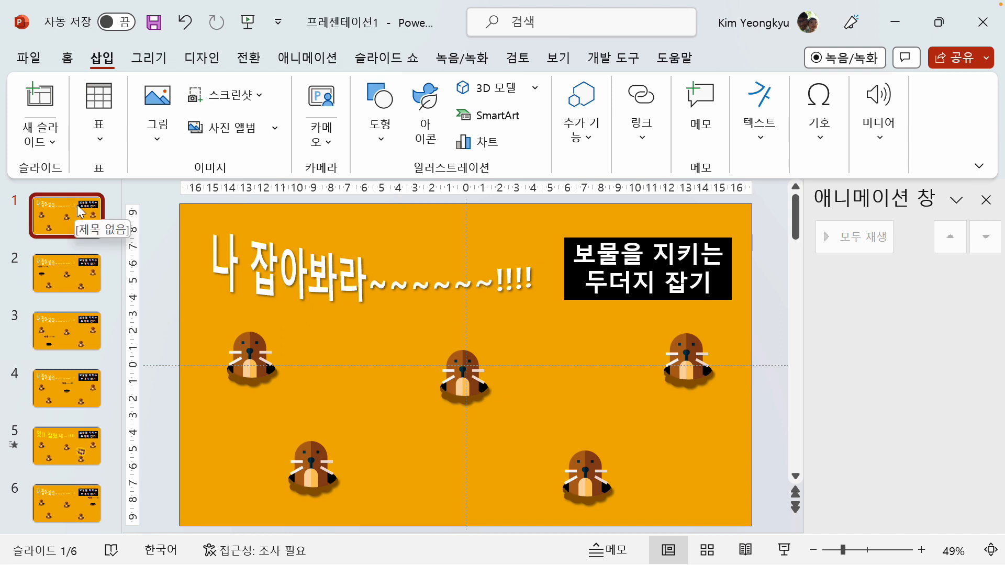
left_click(384, 59)
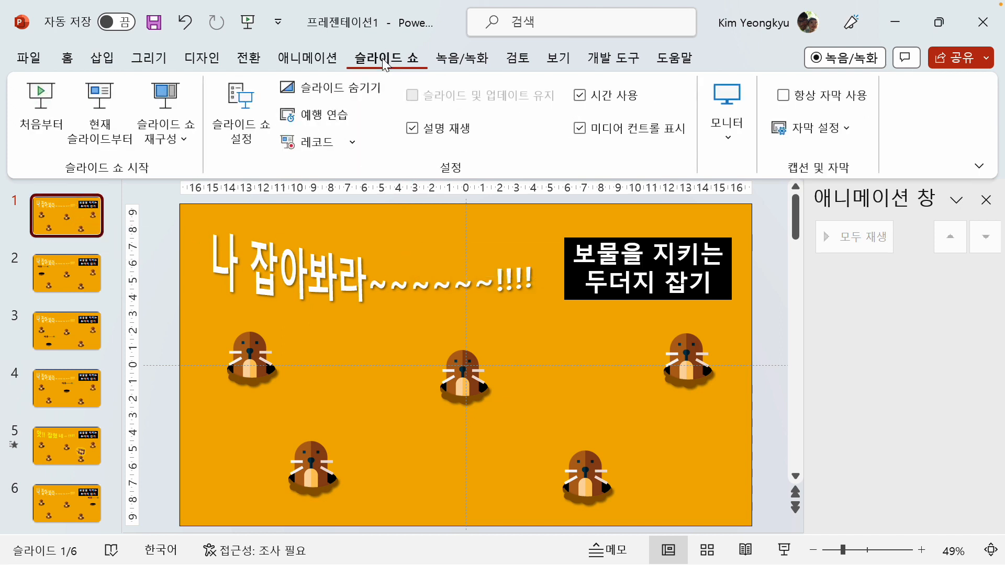
left_click(50, 105)
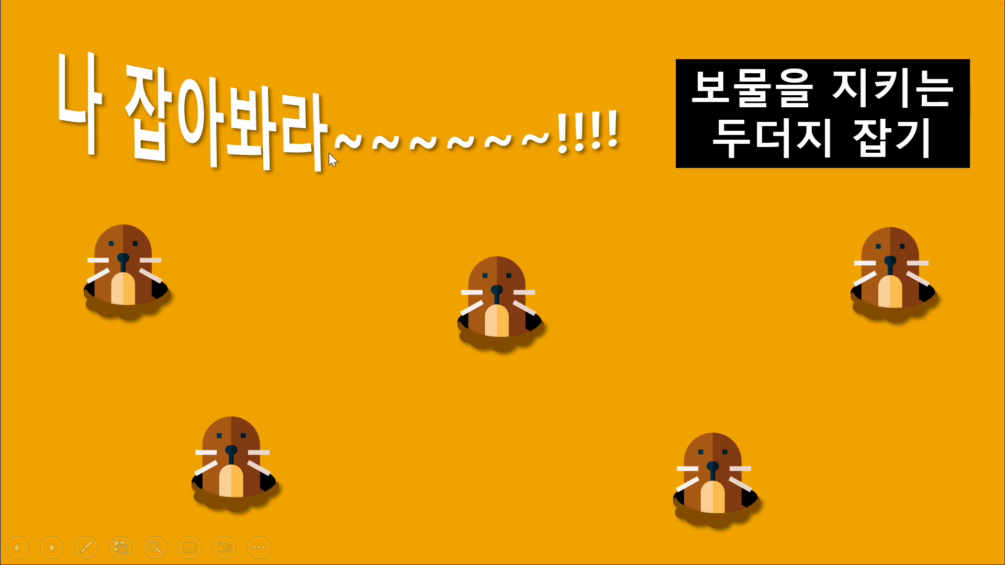
Test the mouse-over links in the running show by chasing the upper-left, centre, lower-left and upper-right moles, ending at the lower-right treasure mole
left_click(123, 257)
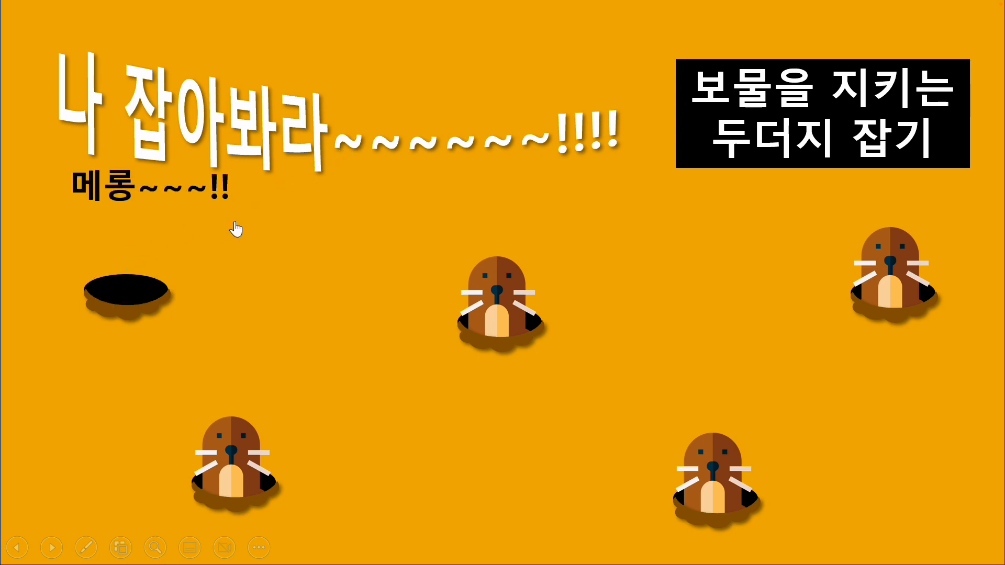
left_click(532, 286)
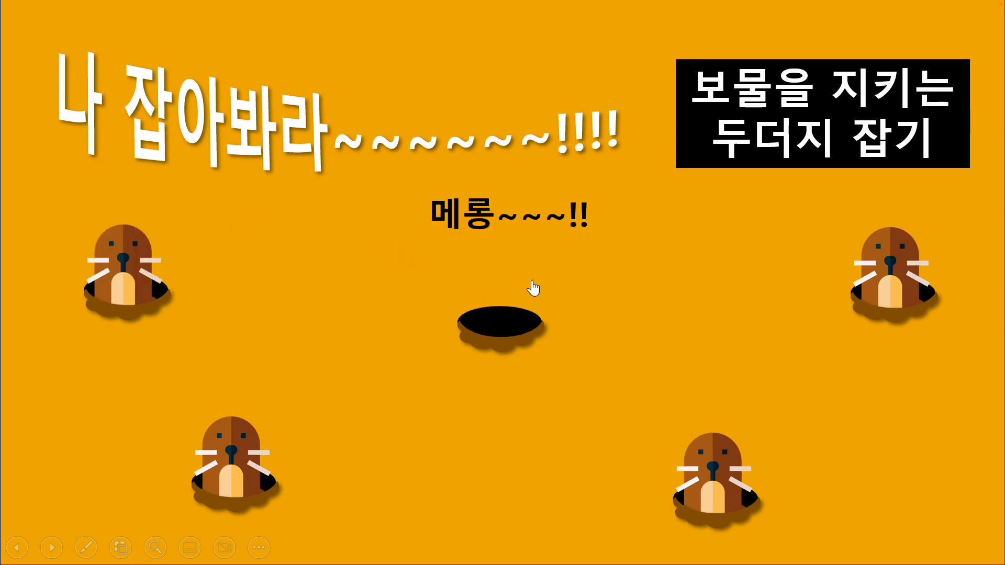
left_click(235, 454)
left_click(910, 277)
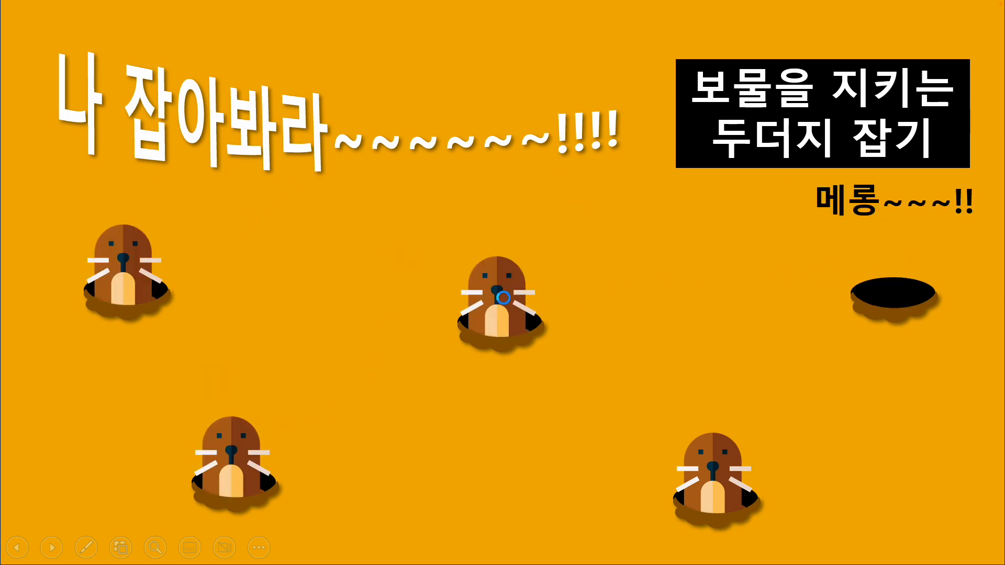
left_click(503, 298)
left_click(110, 255)
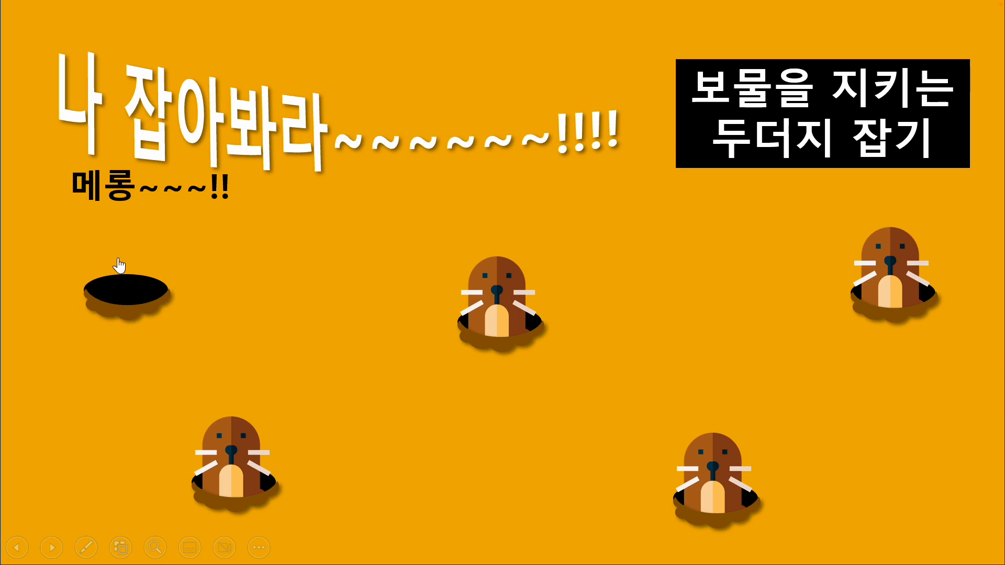
left_click(222, 416)
left_click(497, 322)
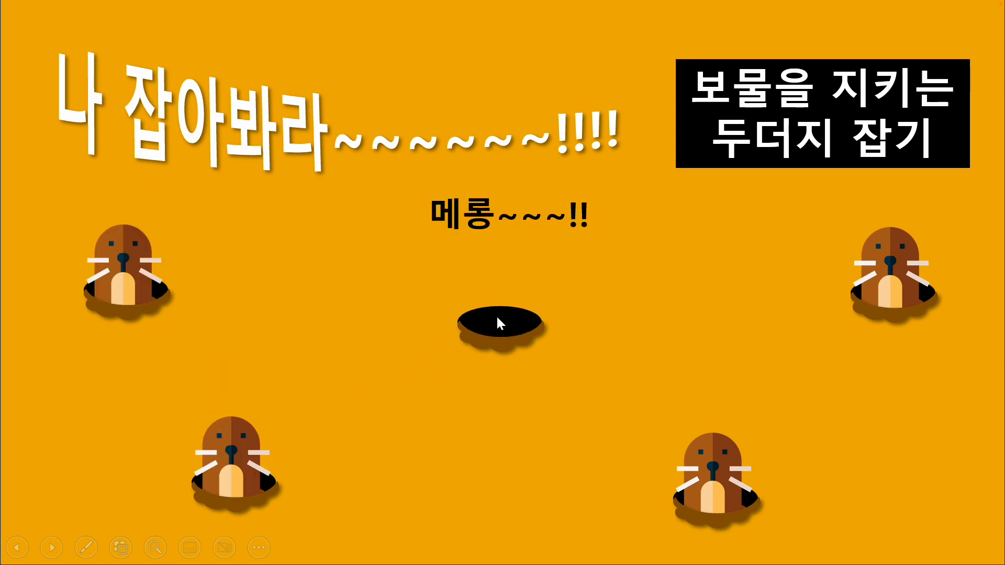
left_click(500, 323)
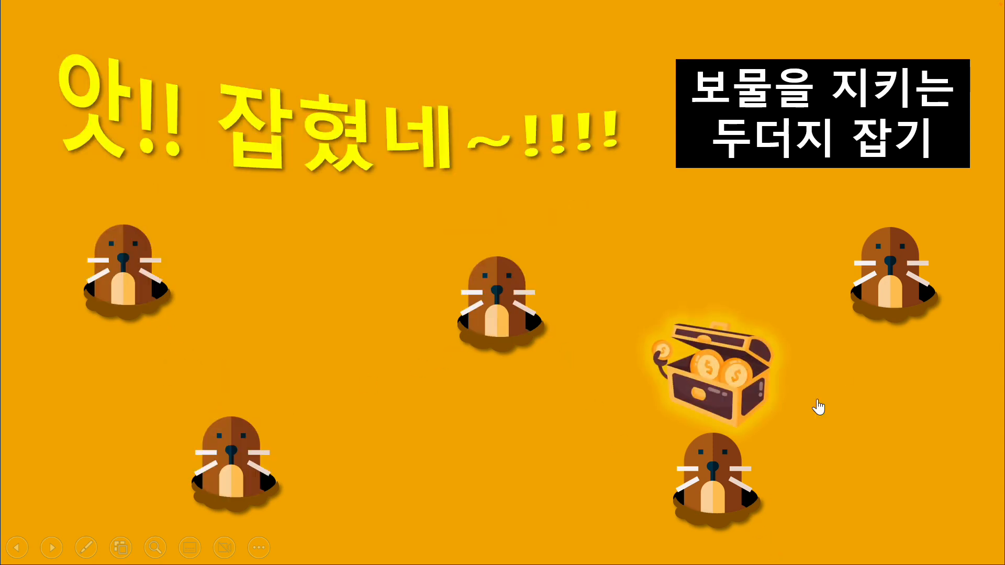
Continue the game from the treasure slide by chasing the upper-right, centre, upper-left, lower-left and lower-right moles
left_click(878, 291)
left_click(505, 312)
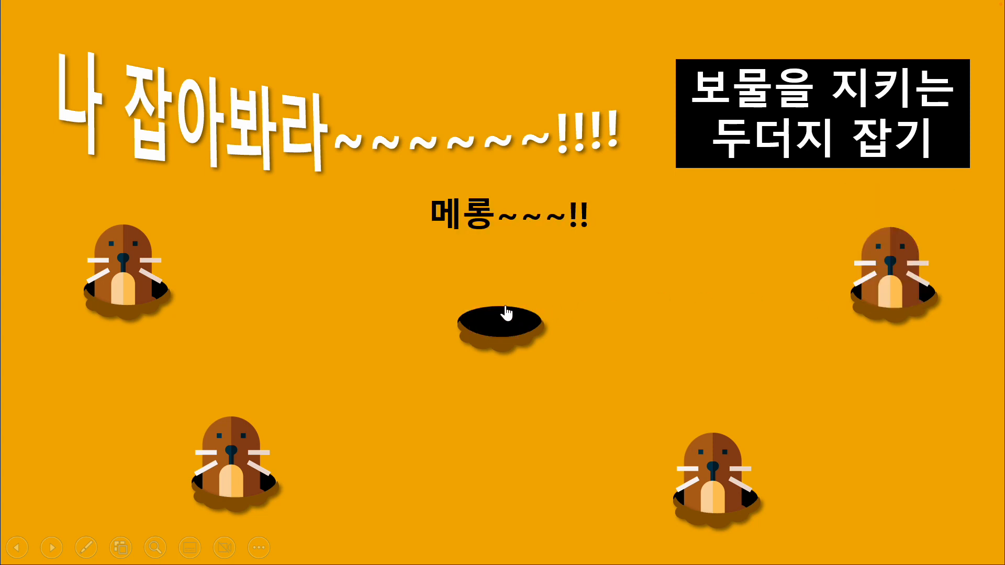
left_click(137, 269)
left_click(220, 443)
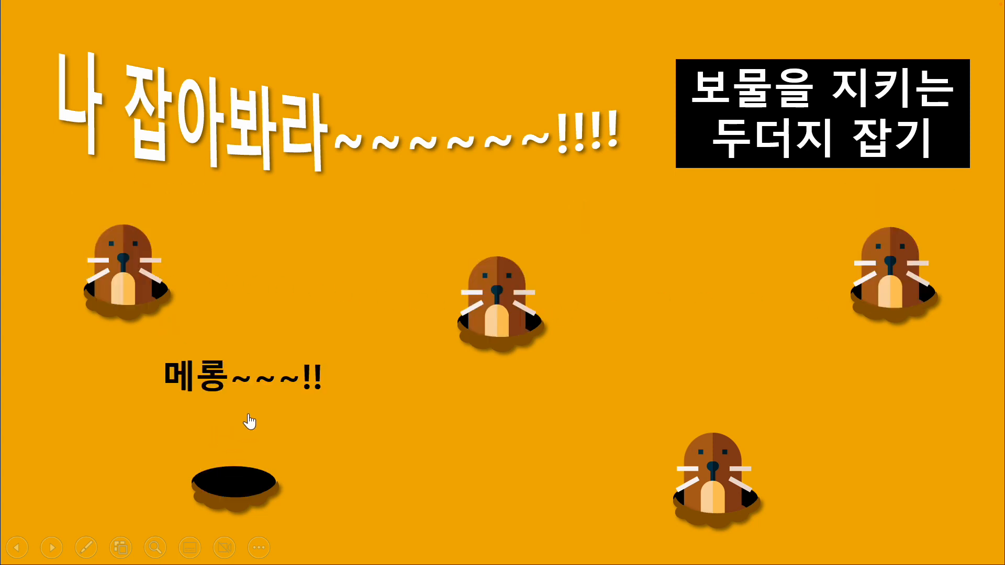
left_click(518, 307)
left_click(728, 492)
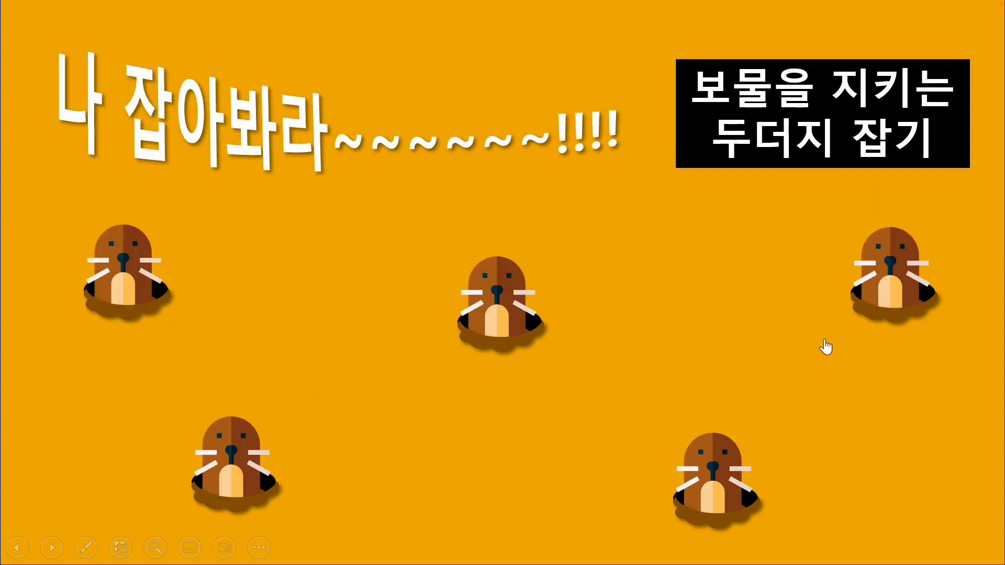
Play another round through the upper-right, centre and upper-left moles, ending at the lower-left mole
left_click(891, 293)
left_click(510, 330)
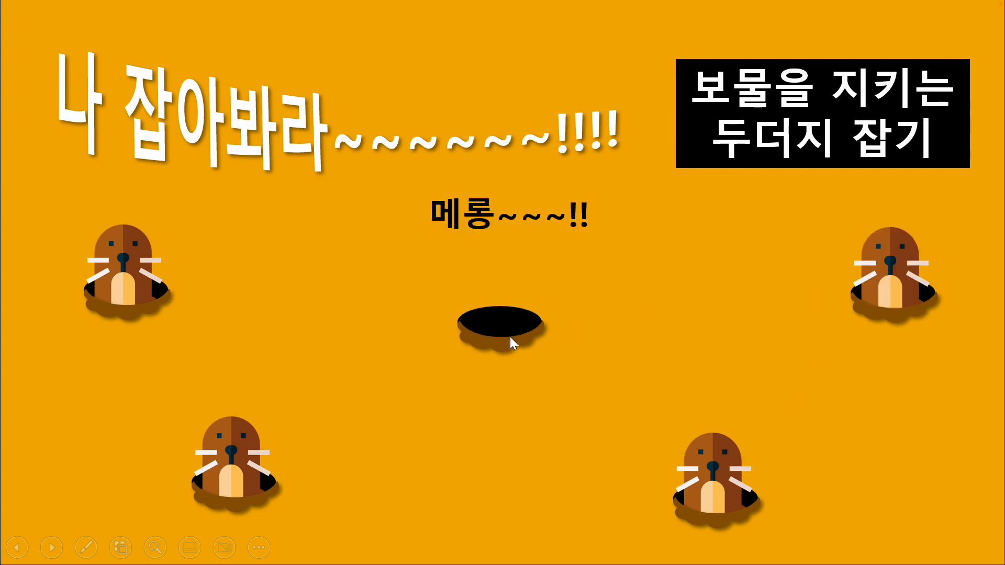
left_click(157, 275)
left_click(216, 451)
left_click(221, 463)
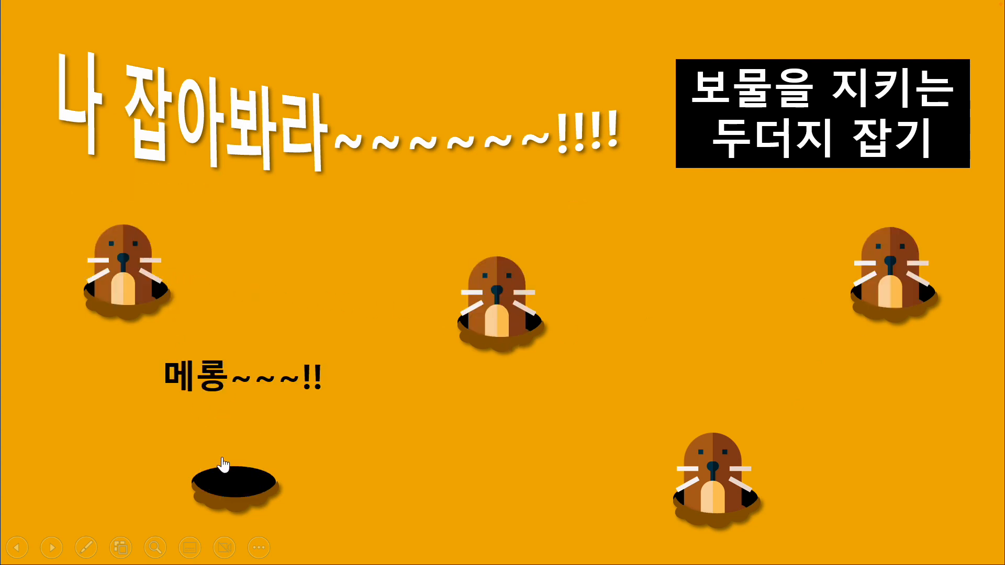
Move repeatedly on and off the lower-left mole's head to test how its mouse-over link makes it duck and reappear
left_click(232, 394)
left_click(236, 392)
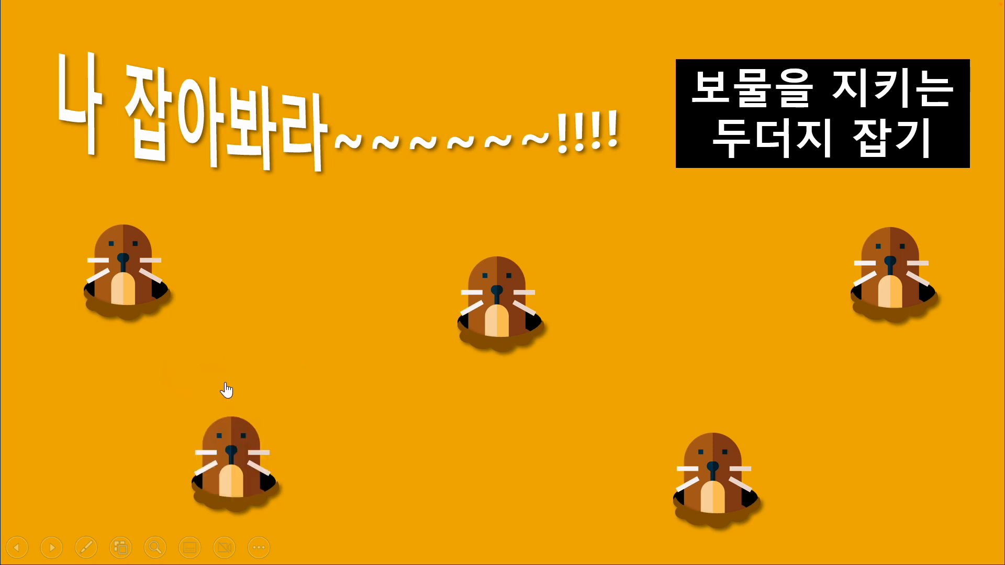
left_click(233, 394)
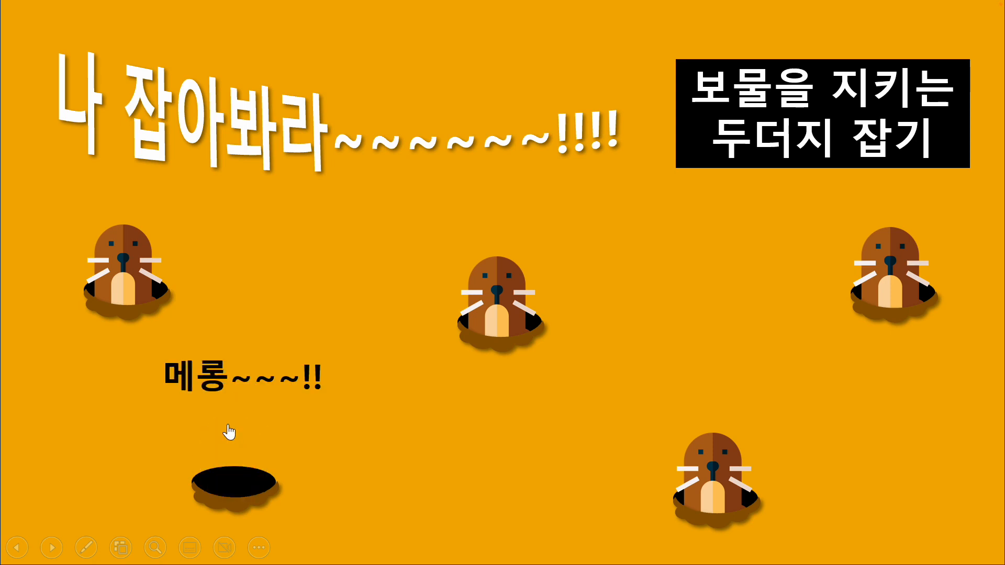
left_click(233, 387)
left_click(234, 398)
left_click(236, 390)
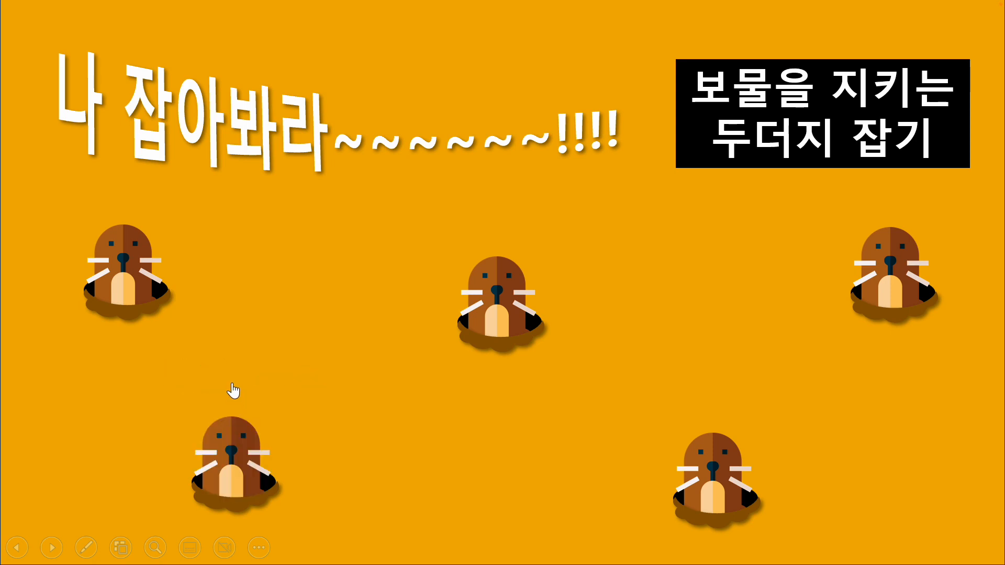
left_click(229, 411)
left_click(234, 401)
left_click(235, 397)
left_click(240, 401)
left_click(242, 401)
left_click(239, 390)
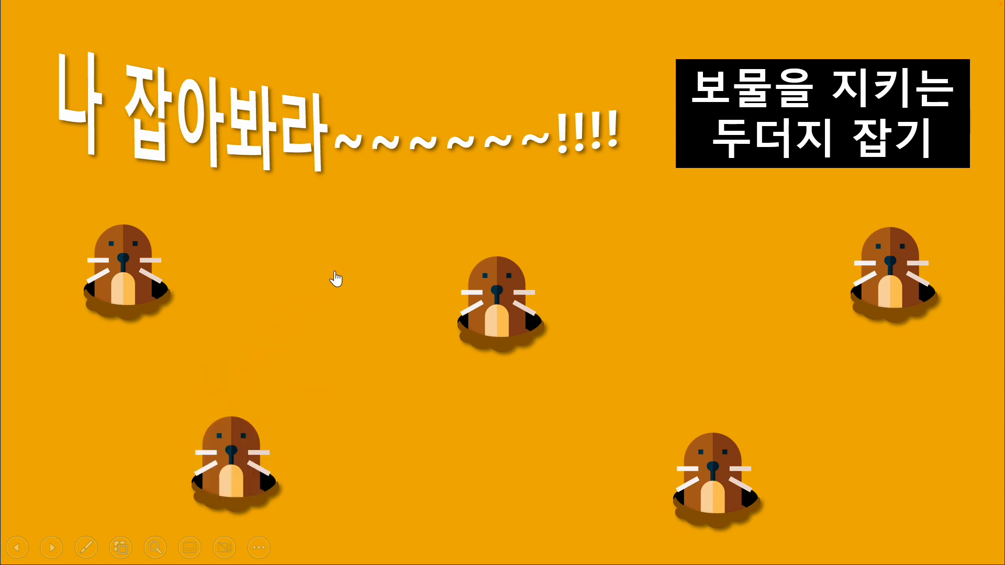